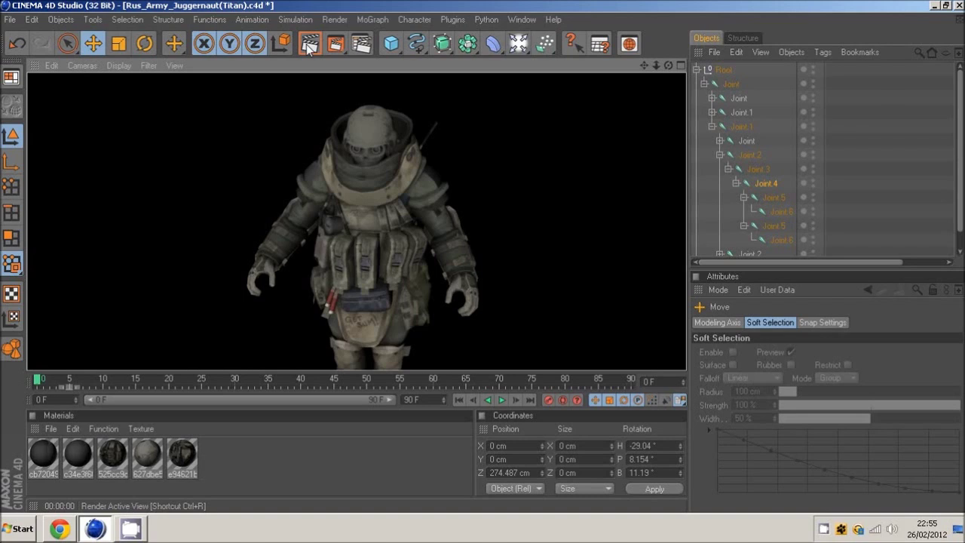
Step: Rotate elbow joint Joint.3 to bend the character's left forearm forward, to about H -63.9°, P -6.1°, B 10.8°
left_click(539, 179)
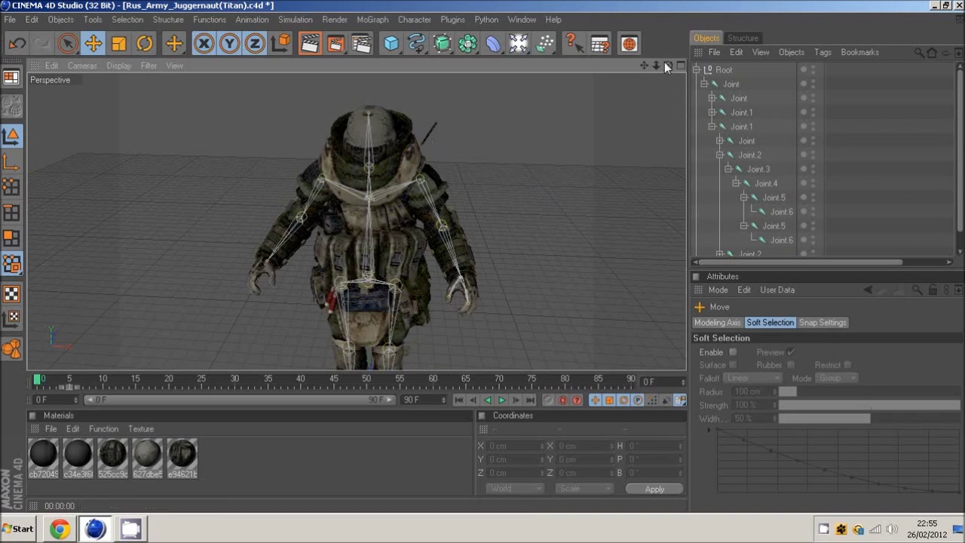
left_click(746, 115)
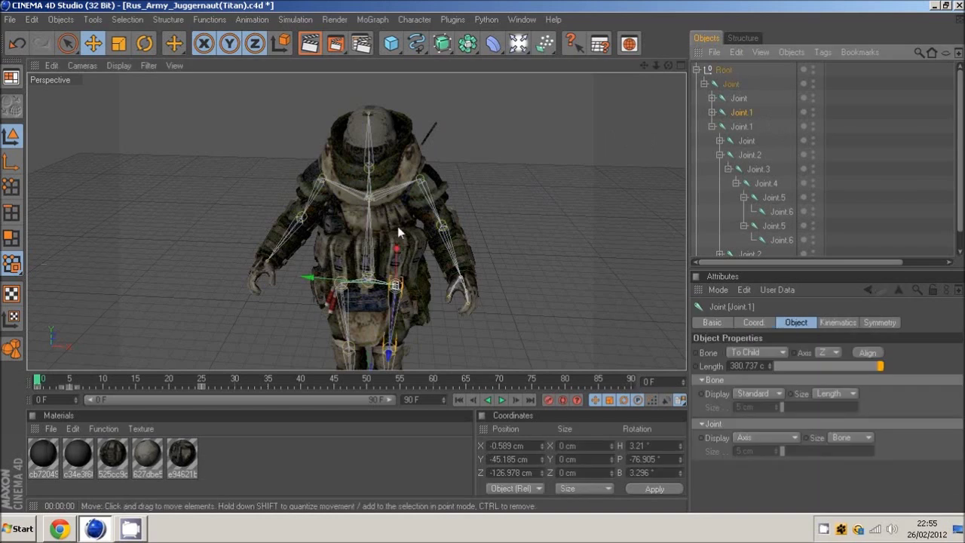
left_click(758, 169)
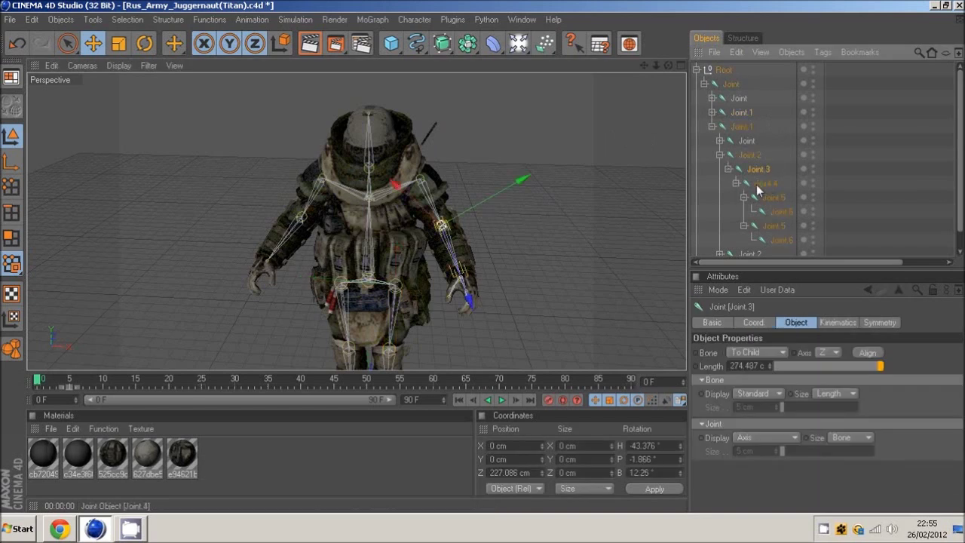
left_click(149, 42)
left_click_drag(668, 65, 497, 258)
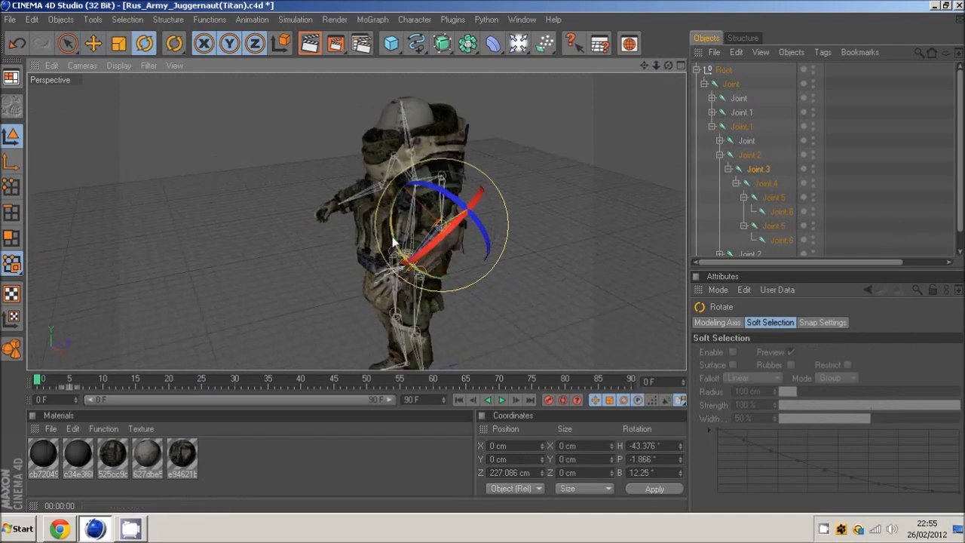
left_click_drag(392, 240, 394, 218)
left_click_drag(669, 65, 531, 260)
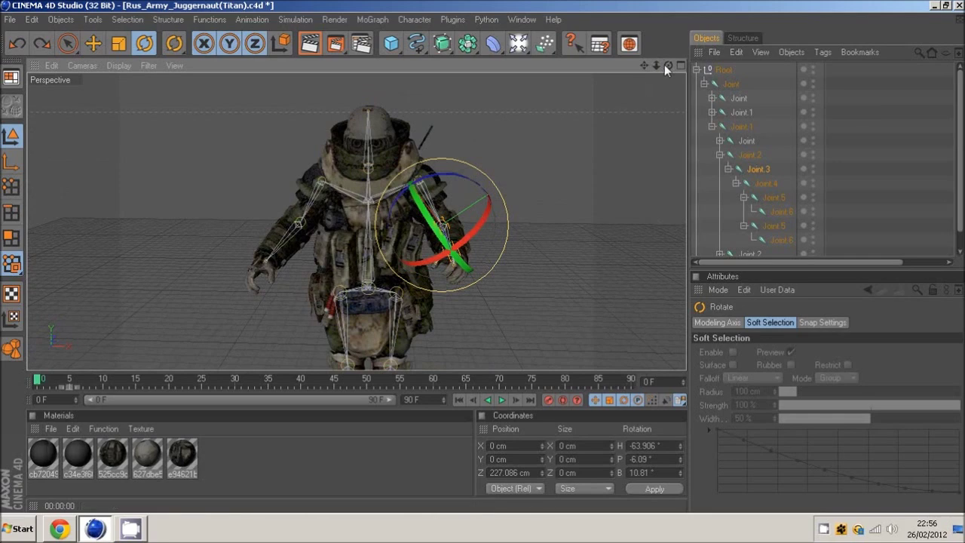
Step: Rotate Joint.3 to lower the left forearm to a relaxed pose, at about H -10.9°, P -12.1°, B 11.8°
left_click_drag(665, 65, 513, 167)
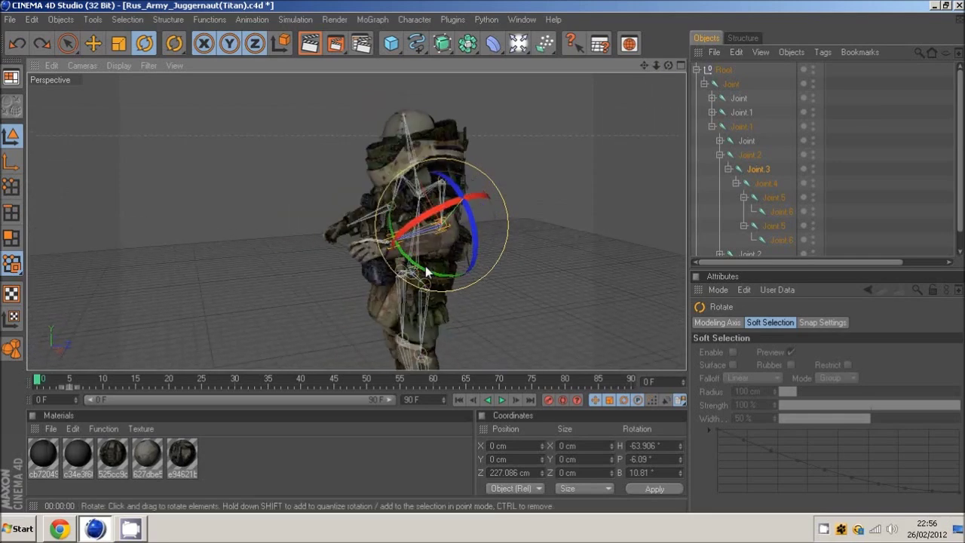
left_click_drag(668, 65, 452, 243)
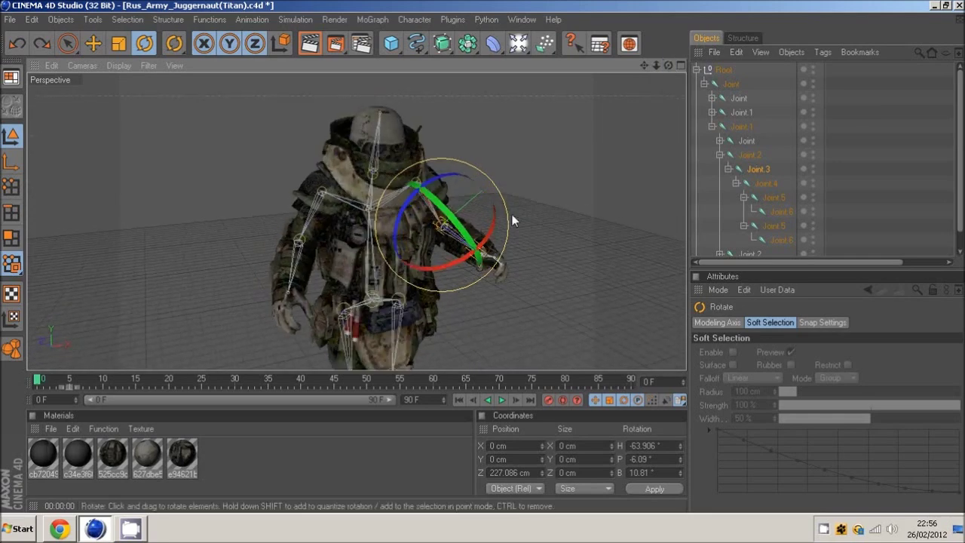
left_click_drag(668, 66, 436, 235)
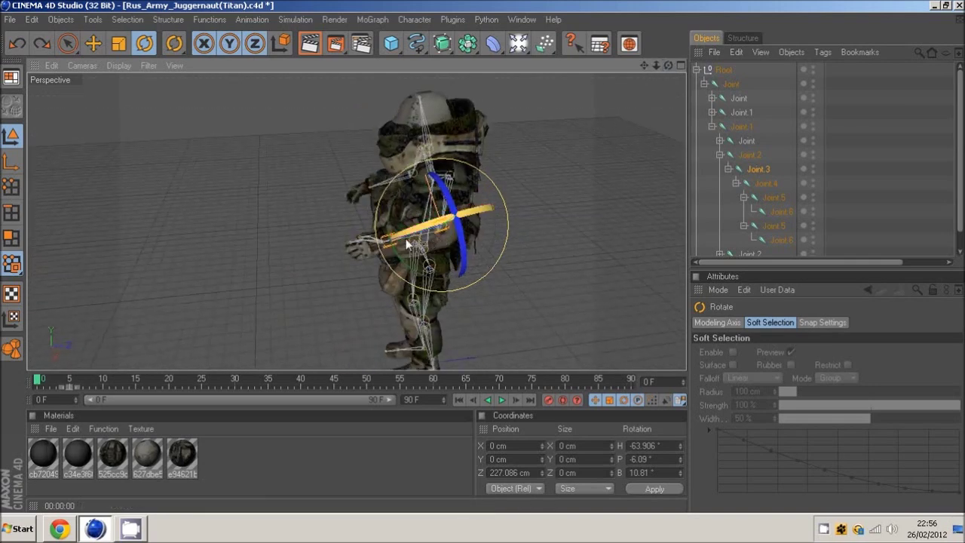
left_click_drag(668, 65, 557, 259)
left_click_drag(427, 209, 419, 289)
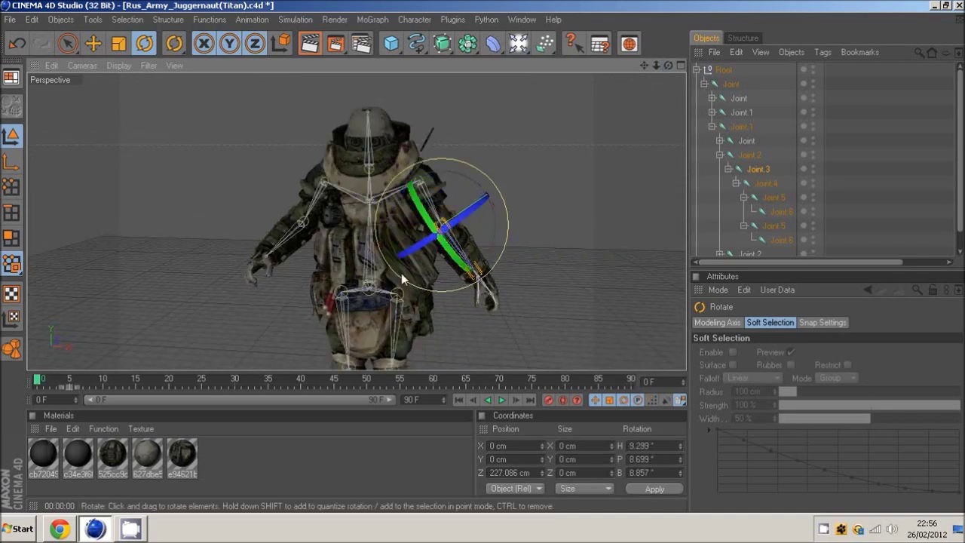
left_click_drag(668, 66, 483, 263)
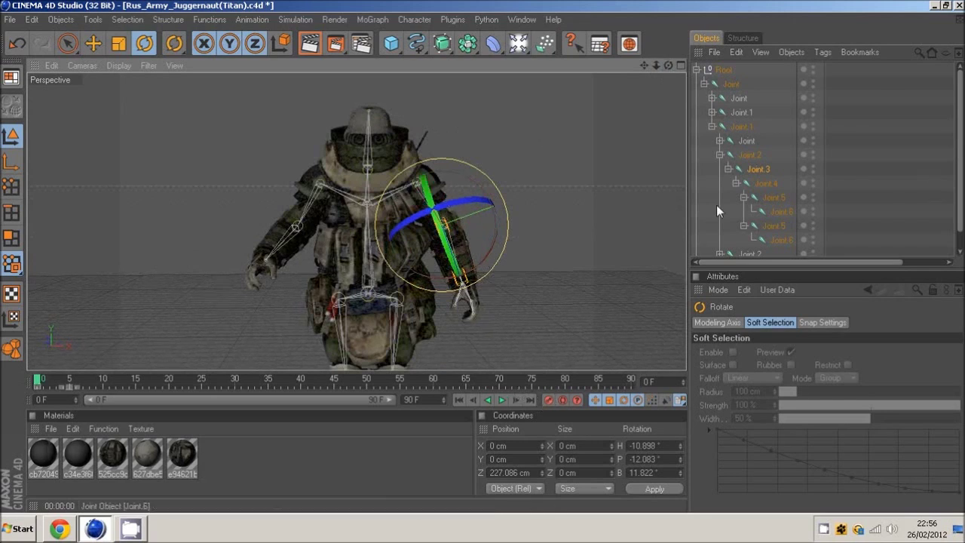
Step: Record starting keyframes for Joint.2 and Joint.3 at frame 0, and move the timeline to frame 30
left_click(750, 154)
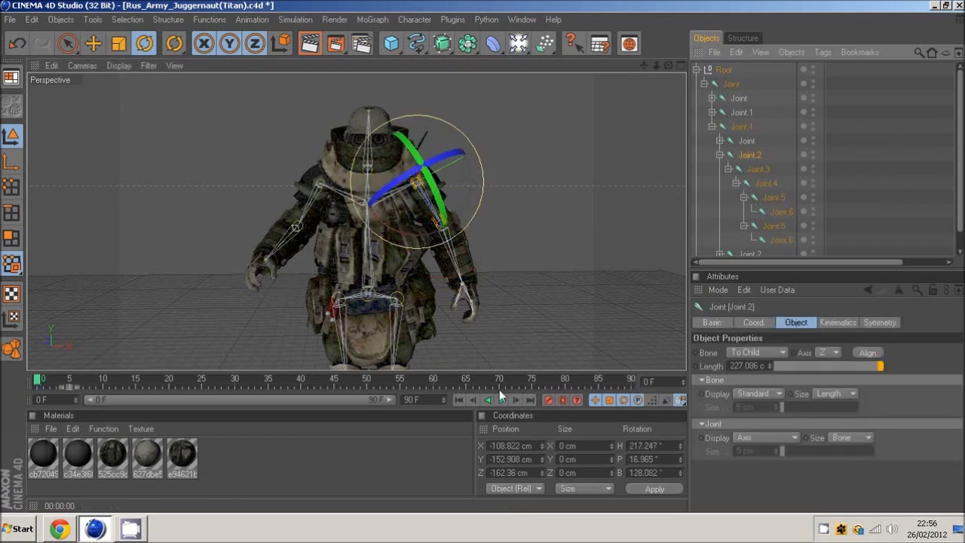
left_click(750, 170)
left_click_drag(39, 384, 128, 396)
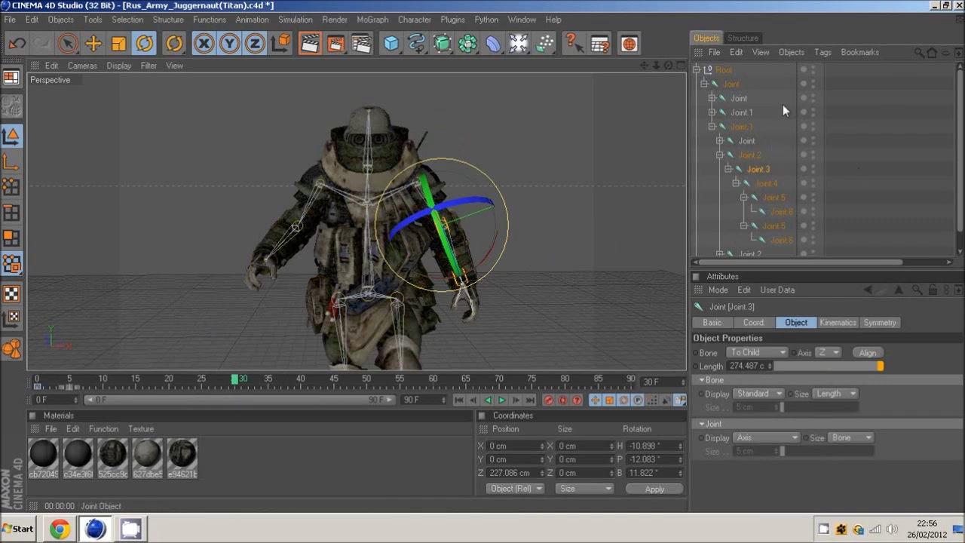
Step: Delete the existing keyframes of the left leg joint Joint.1 at frames 25 and 0
left_click(739, 113)
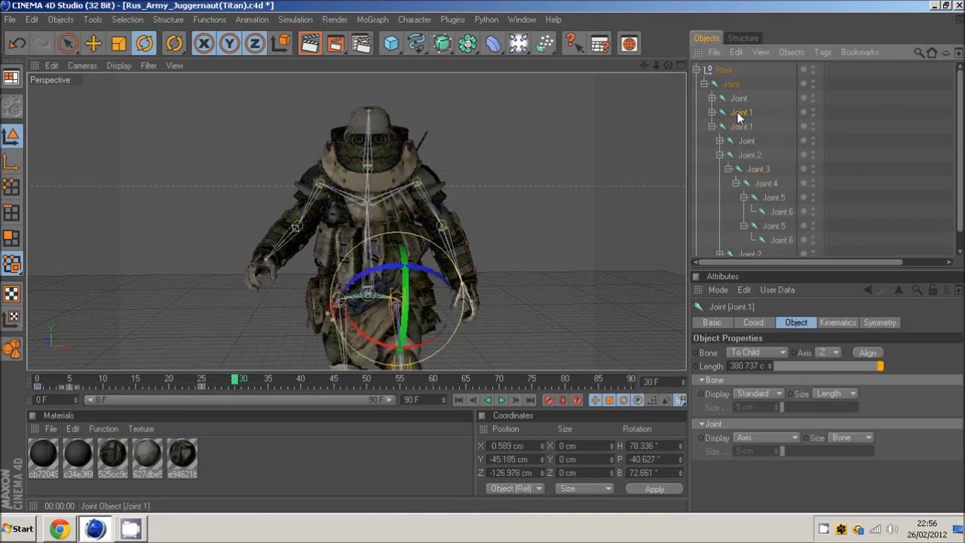
left_click(202, 388)
key("Delete")
left_click(35, 386)
key("Delete")
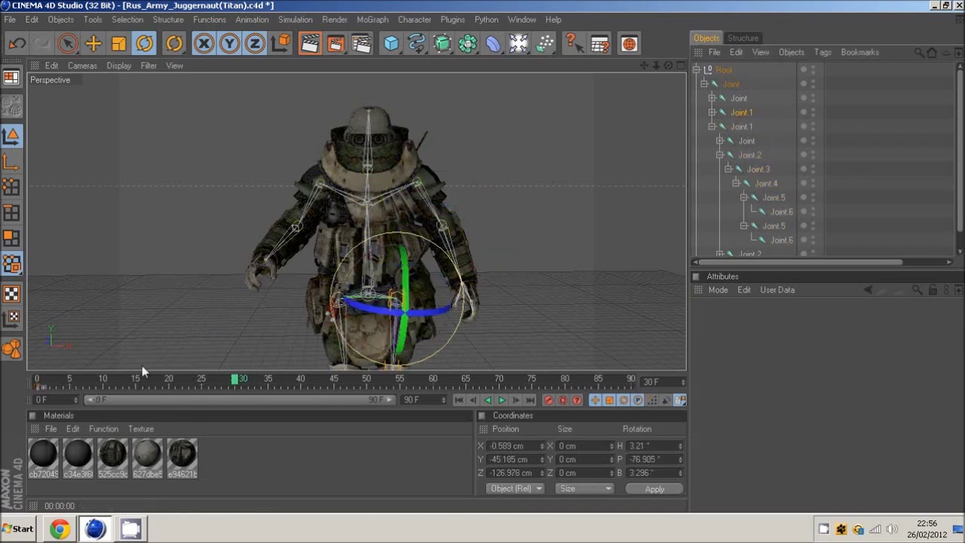
Step: At frame 30, rotate shoulder joint Joint.2 to raise the left arm sideways to about H 170.2°, P -21.4°, B 126.1°, and record a keyframe
left_click(759, 169)
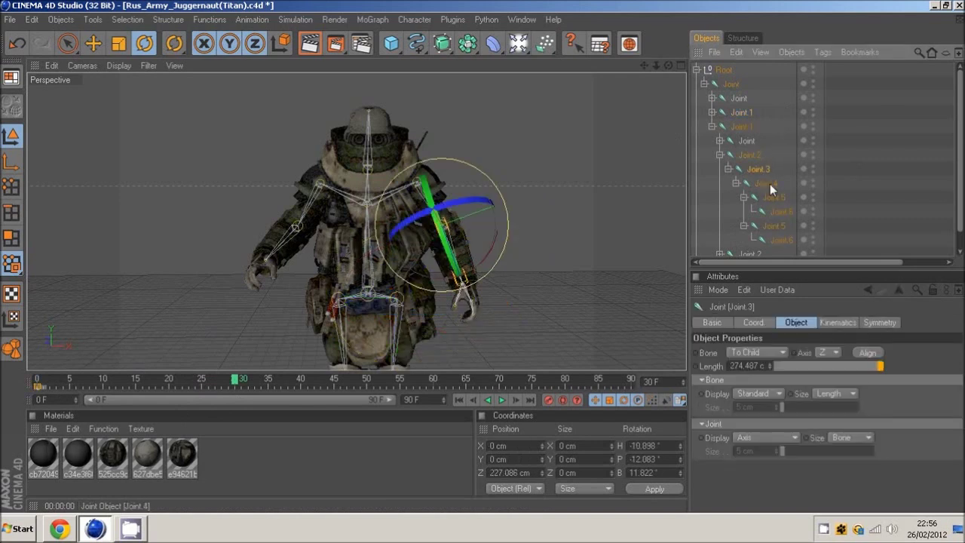
left_click(750, 154)
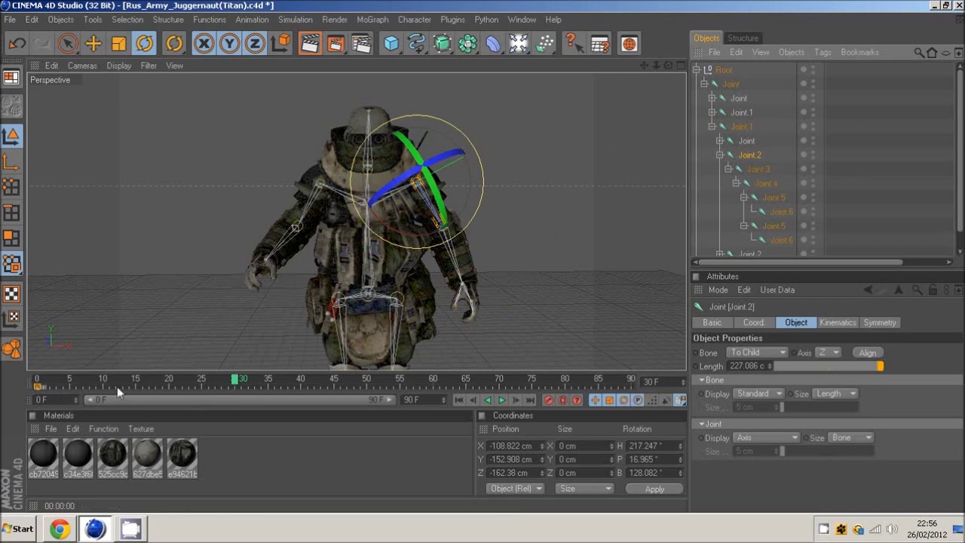
left_click_drag(240, 383, 155, 381)
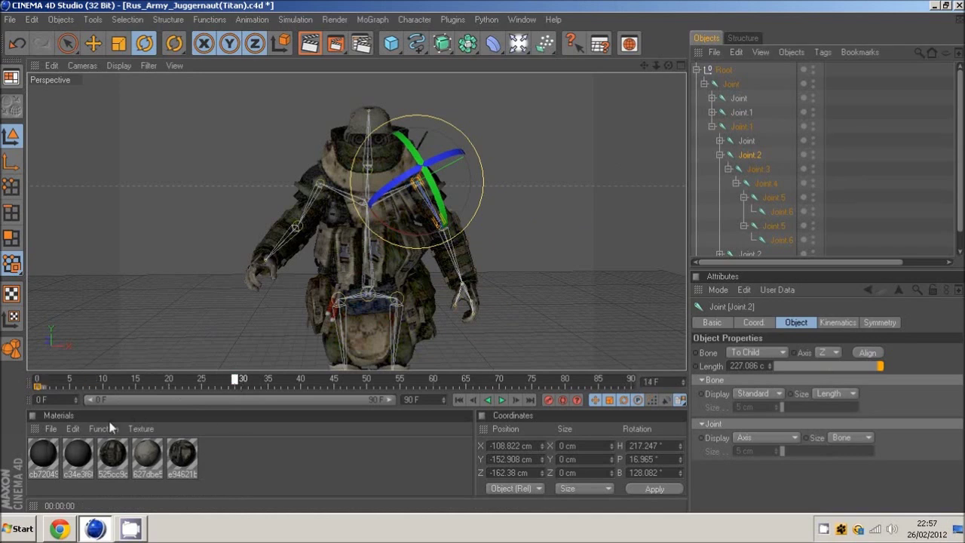
left_click_drag(229, 428, 233, 429)
left_click_drag(372, 156, 359, 211)
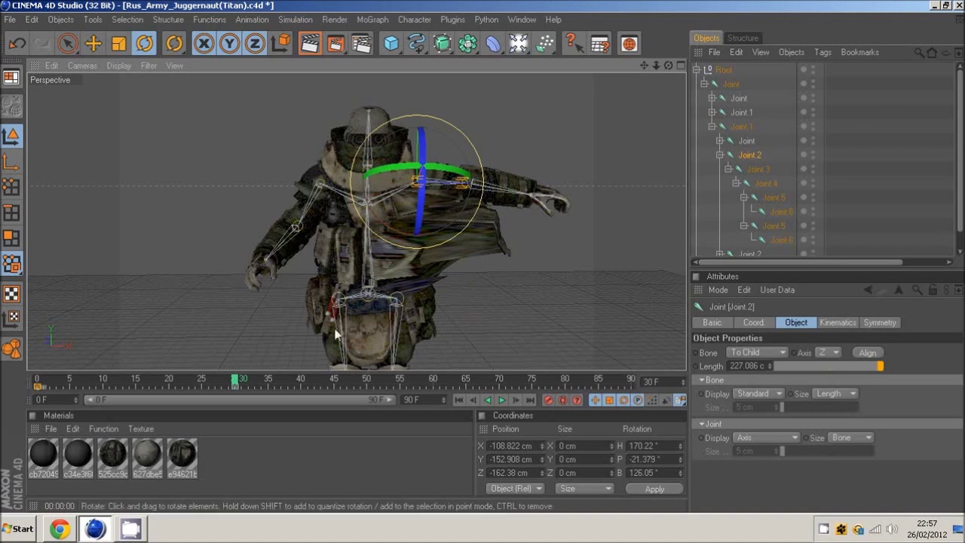
left_click_drag(233, 382, 34, 385)
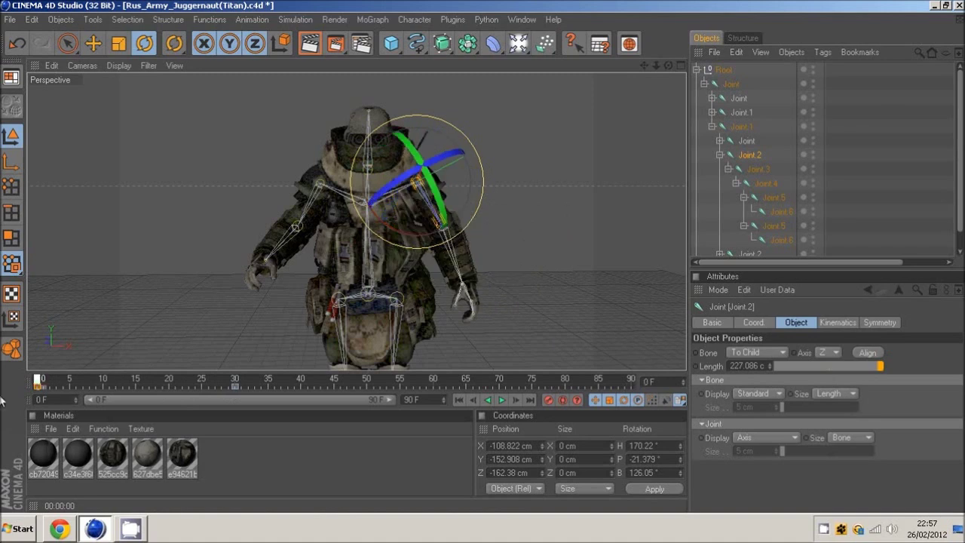
Step: Try bending the left forearm at frame 30 by rotating Joint.3 to about H -68.6°, P -16.5°, B -3.7°
left_click(758, 170)
left_click_drag(665, 67, 483, 261)
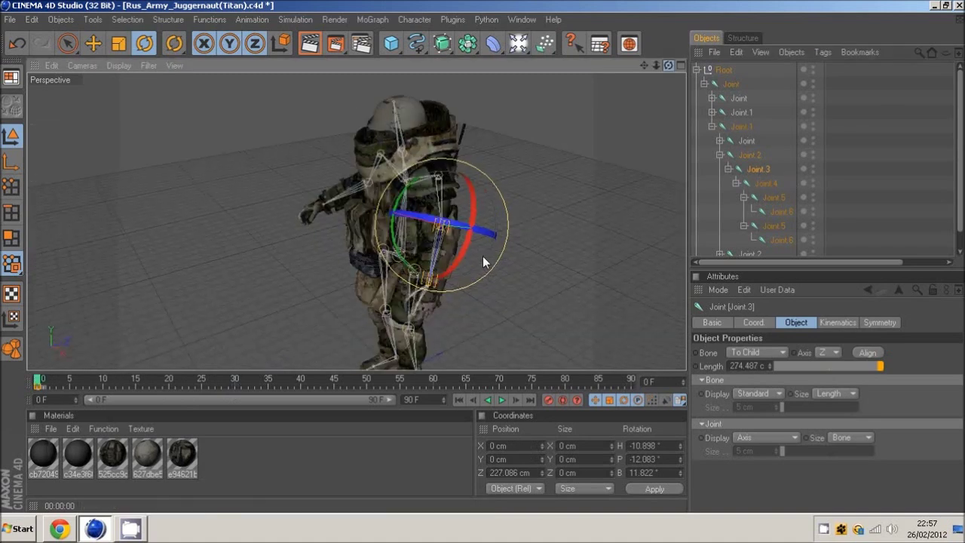
left_click_drag(33, 386, 236, 407)
left_click_drag(462, 232, 335, 220)
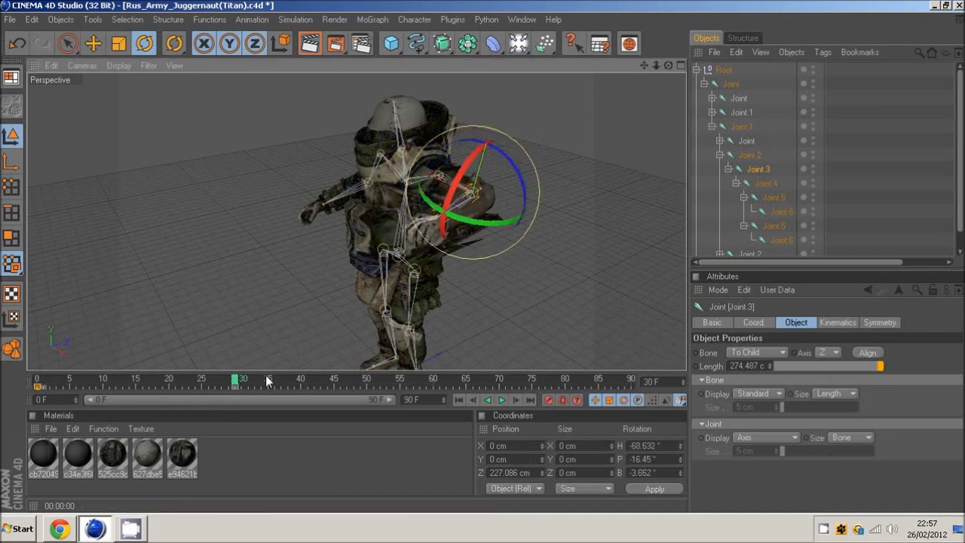
left_click_drag(236, 380, 146, 425)
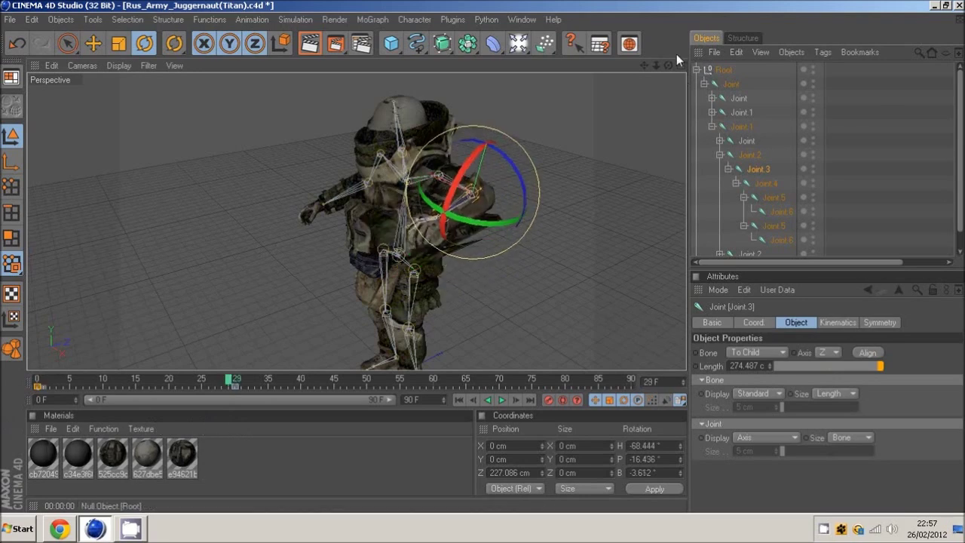
left_click_drag(669, 65, 482, 256)
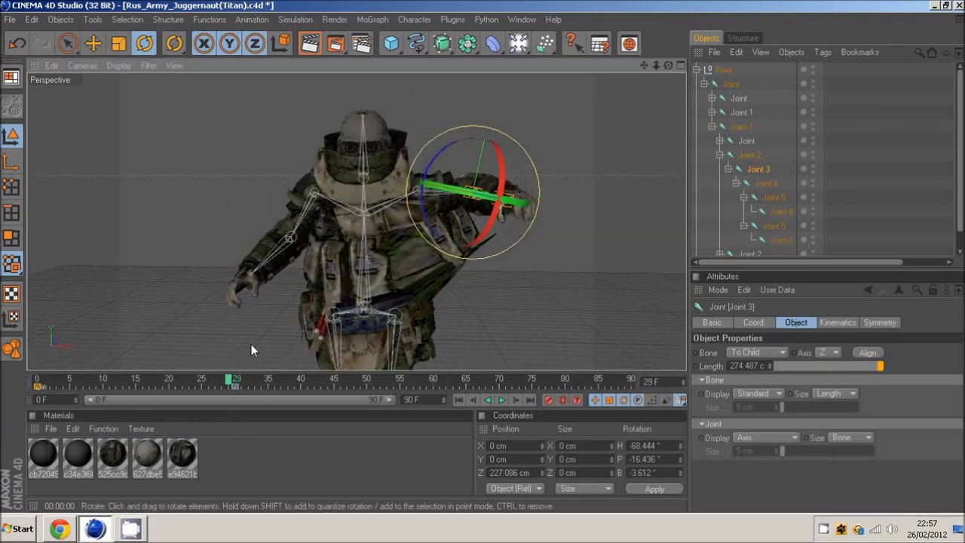
key("ctrl+z")
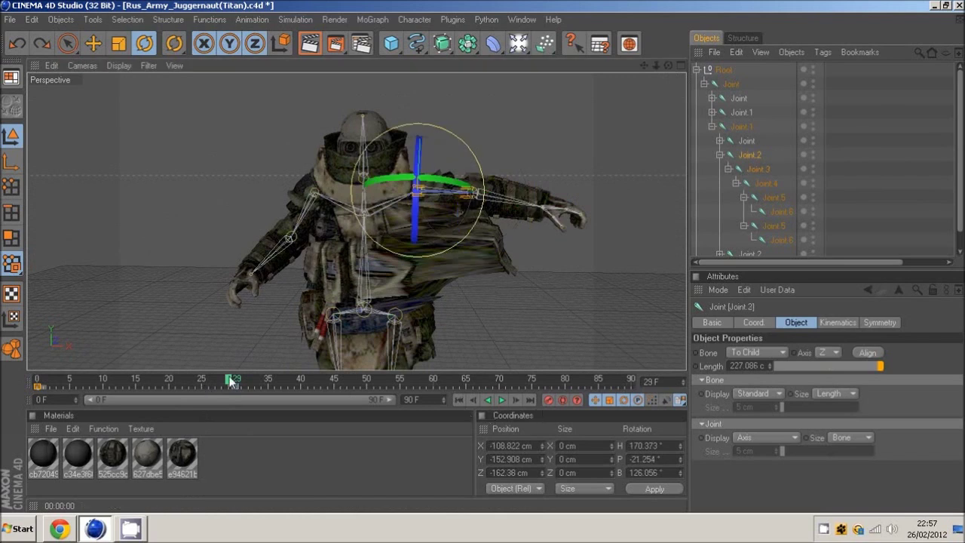
Step: At frame 52, rotate Joint.2 to lower the left arm to the body, at about H 224.8°, P 22.3°, B 125.6°
left_click_drag(231, 379, 367, 381)
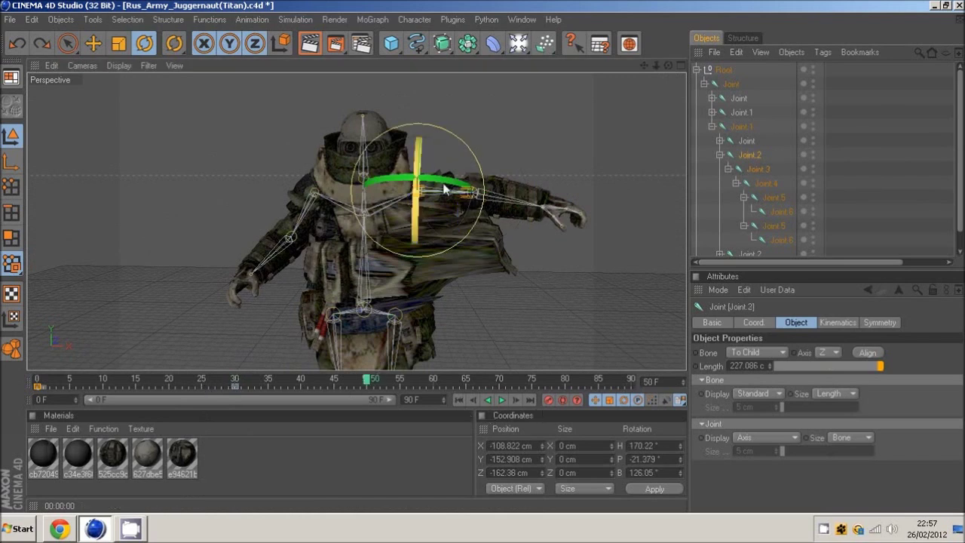
left_click(453, 154)
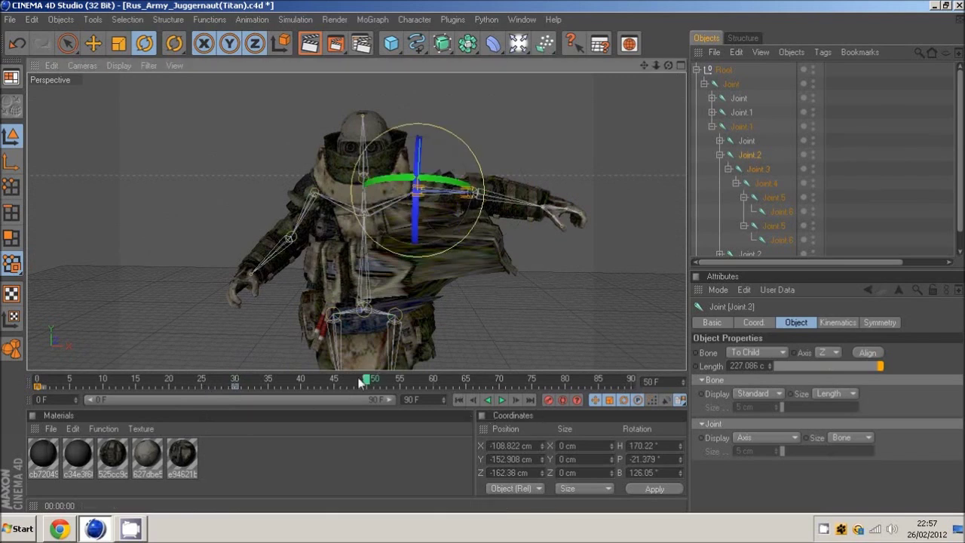
left_click_drag(369, 382, 380, 382)
left_click_drag(459, 157, 470, 218)
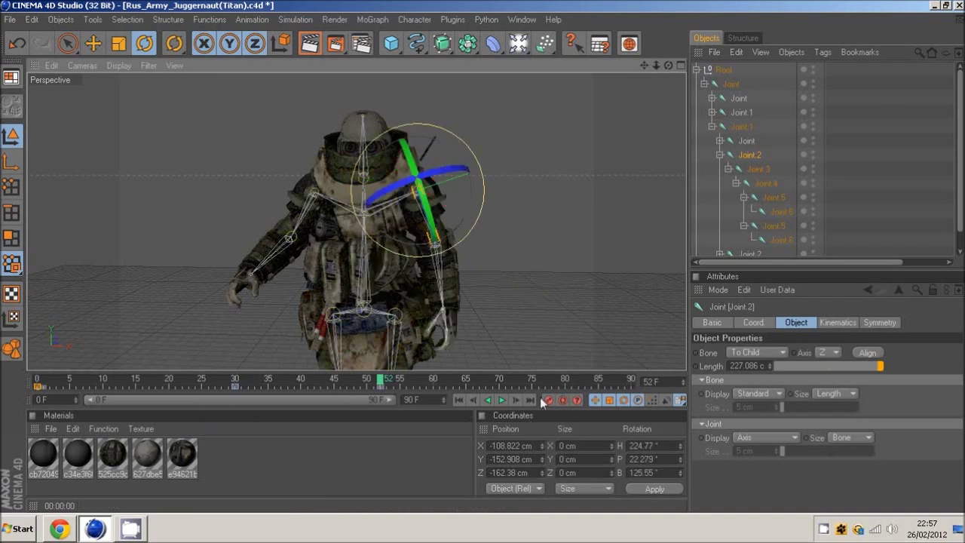
Step: Delete the recorded arm keyframes of Joint.2 and return the timeline to frame 0
left_click_drag(382, 385, 39, 385)
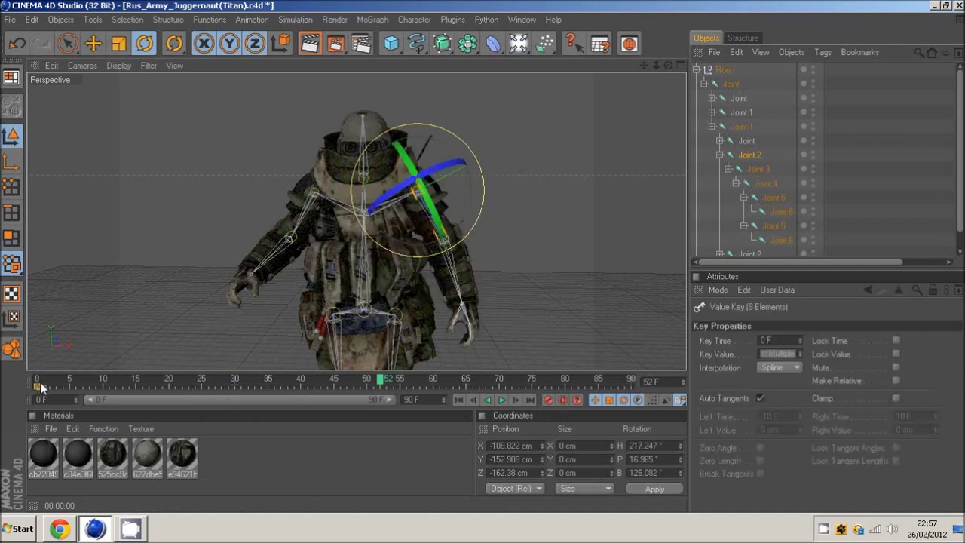
left_click(40, 381)
Step: Enable Autokeying and rotate Joint.2 to headings of about 203°, 221° and 178° at frames 0, 19 and 36
left_click(562, 400)
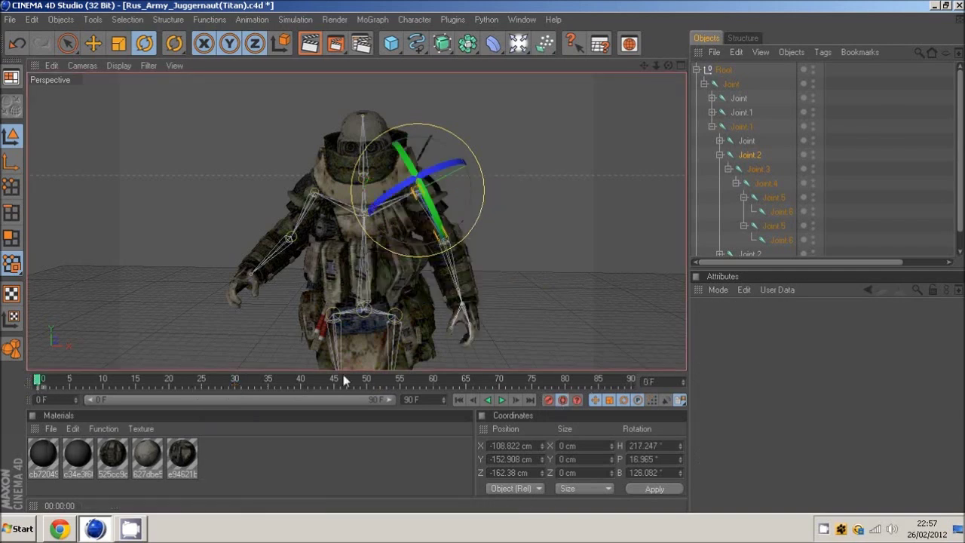
left_click_drag(465, 201, 128, 336)
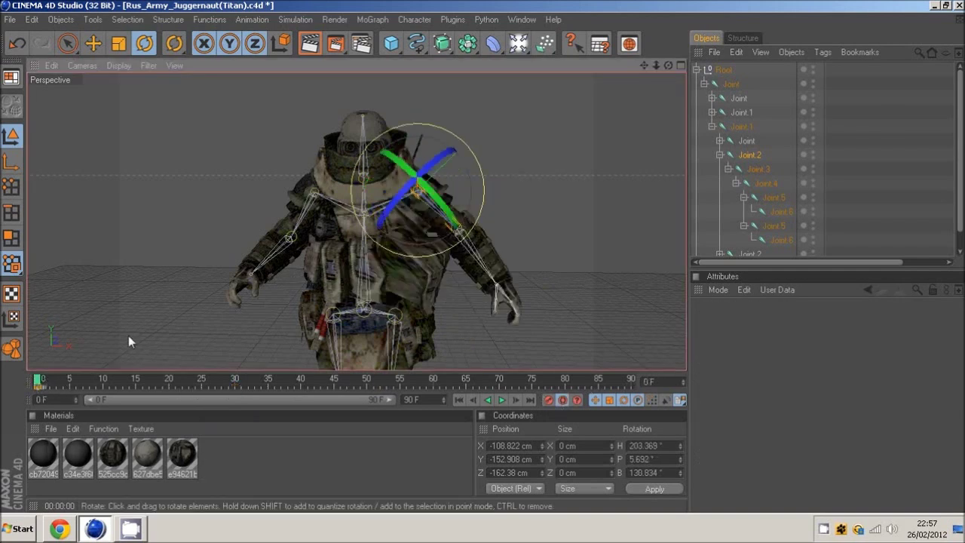
left_click_drag(68, 382, 163, 382)
left_click_drag(440, 199, 397, 247)
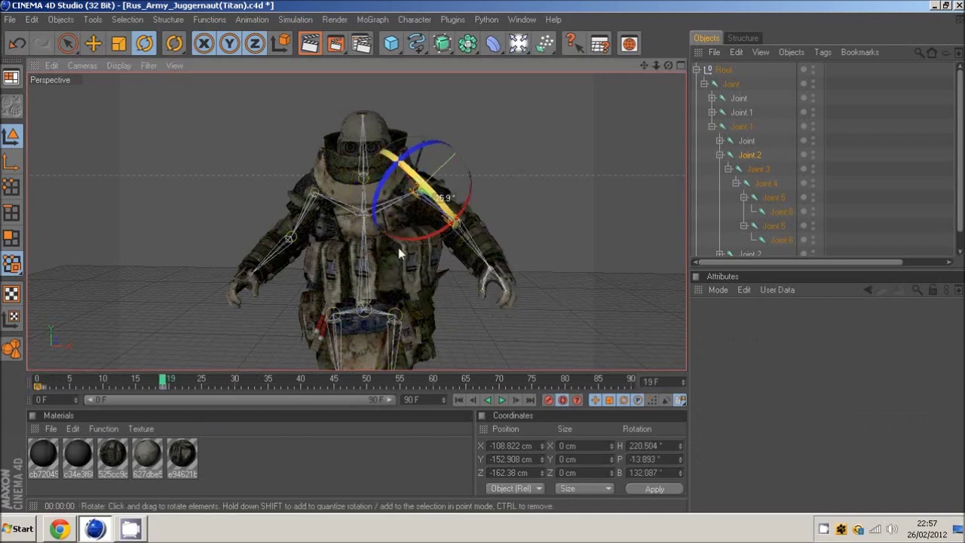
left_click(275, 382)
left_click_drag(436, 195, 476, 237)
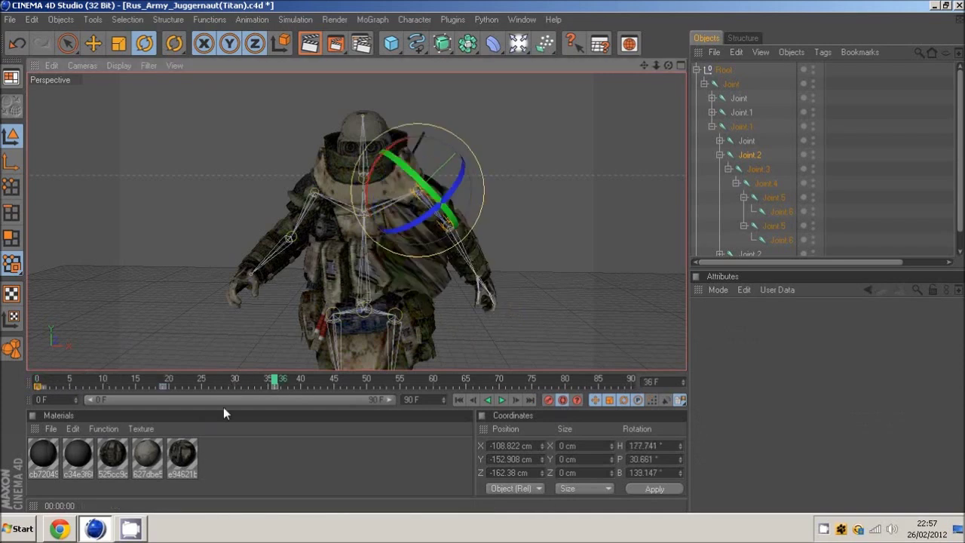
Step: Delete the automatically recorded keyframes of Joint.2 at frames 36, 19 and 0
left_click_drag(274, 383, 249, 389)
left_click(274, 386)
key("Delete")
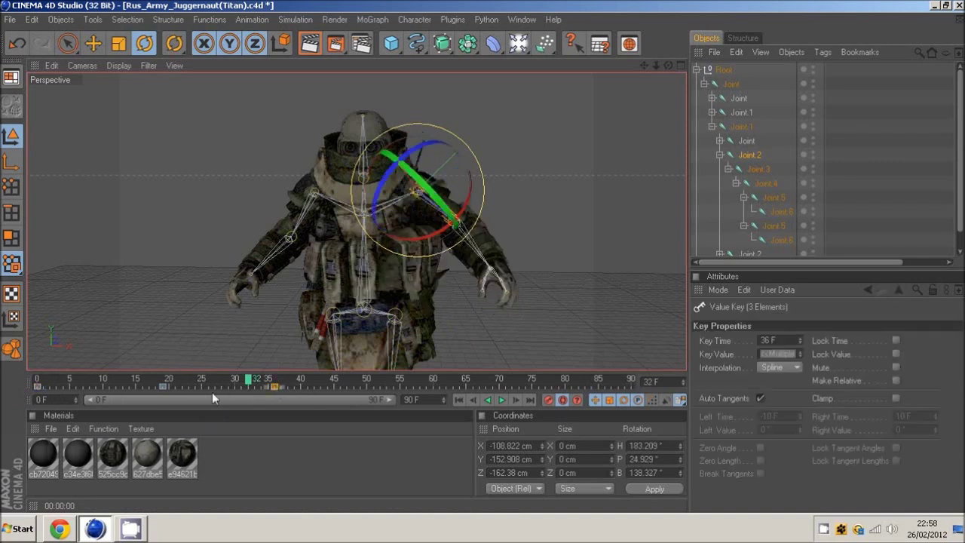
left_click(162, 388)
key("Delete")
left_click(38, 384)
left_click(38, 387)
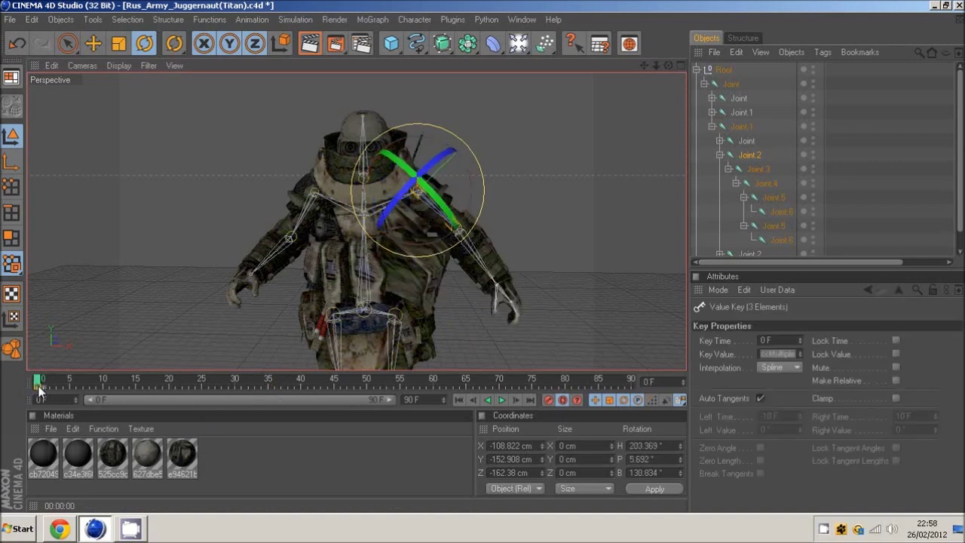
key("Delete")
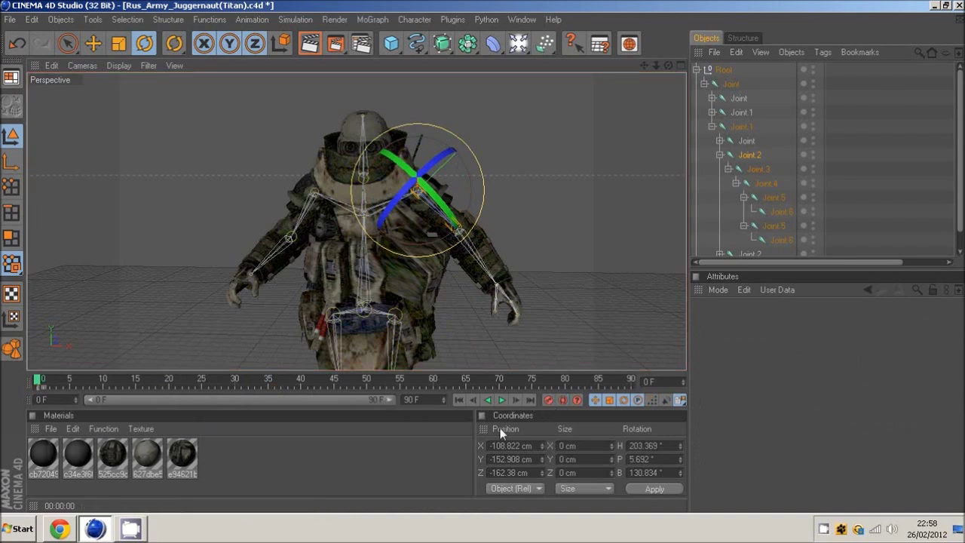
Step: Undo the Joint.2 keyframe and rotation edits, stepping back to the pose from before the forearm bend of Joint.3
key("e")
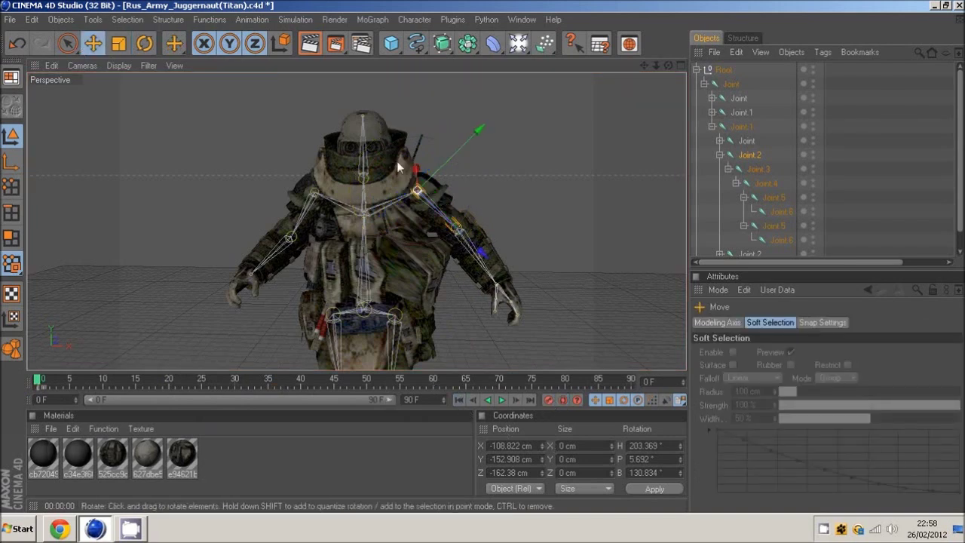
left_click(491, 260)
key("ctrl+z")
key("ctrl+z")
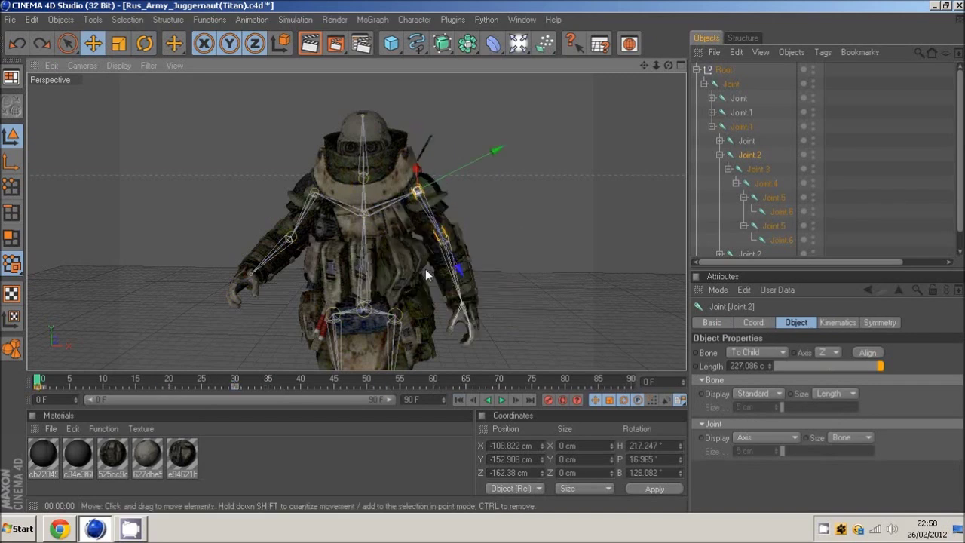
key("ctrl+z")
key("ctrl+z")
key("ctrl+z")
key("ctrl+z")
key("ctrl+z")
key("ctrl+z")
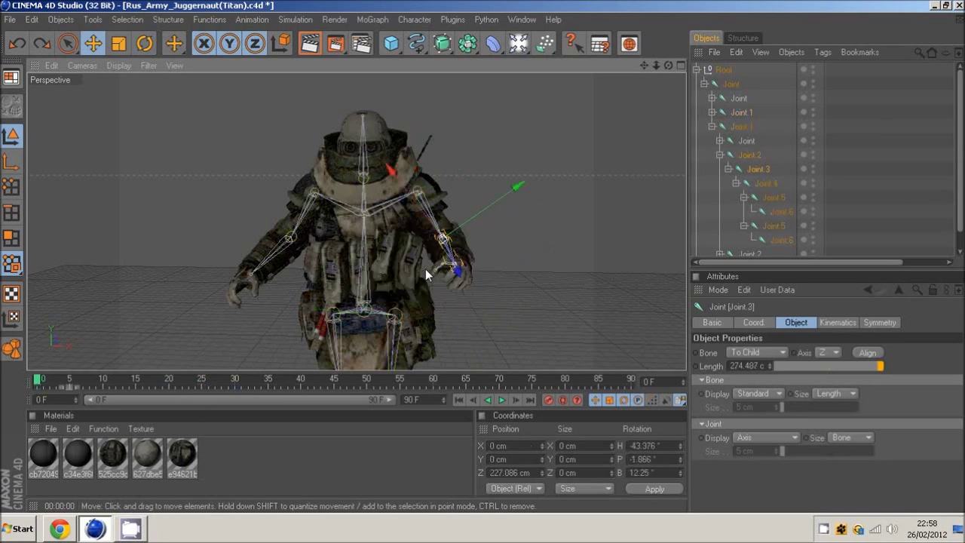
key("ctrl+z")
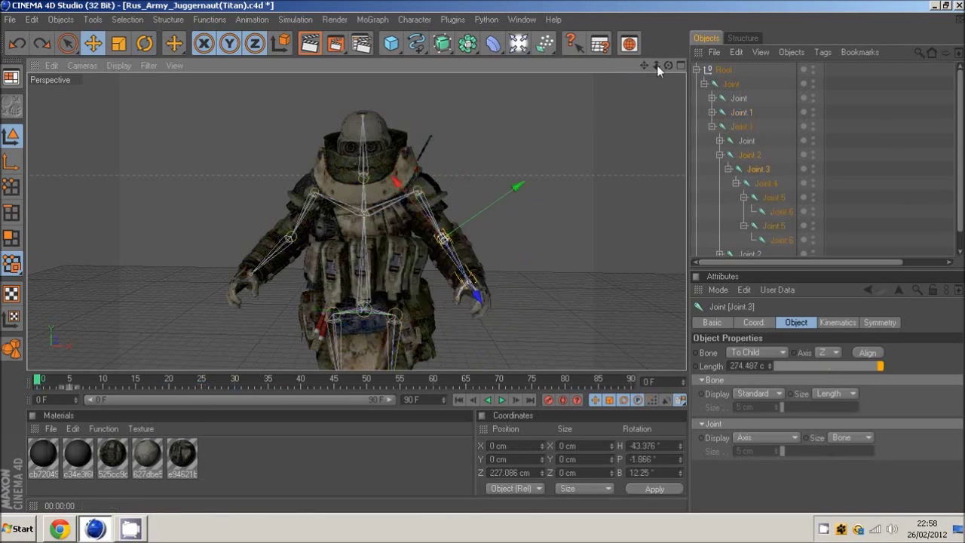
Step: Check the Root skeleton hierarchy and select the left upper-arm joint, Joint.2
left_click_drag(435, 299, 483, 258, "alt")
left_click_drag(646, 65, 660, 50)
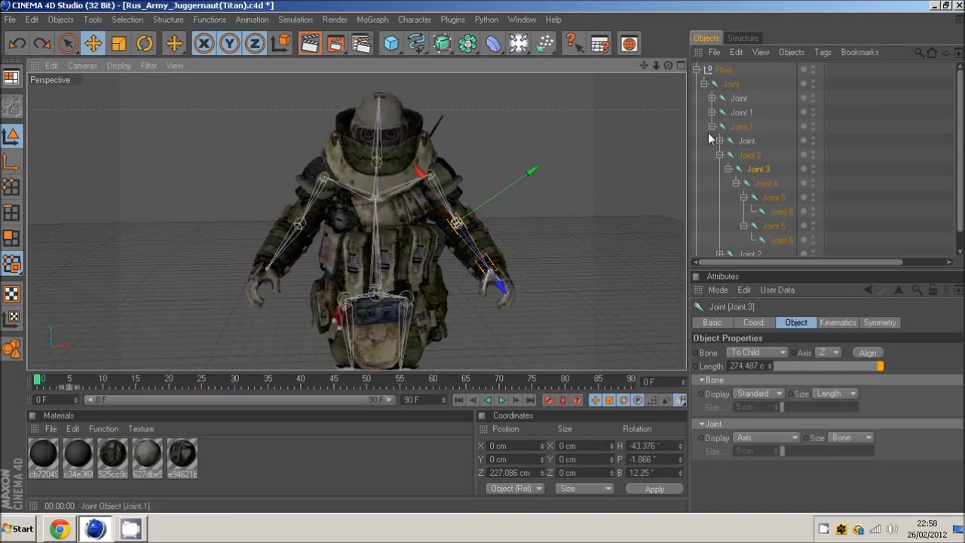
left_click(696, 71)
left_click(721, 70)
left_click(695, 72)
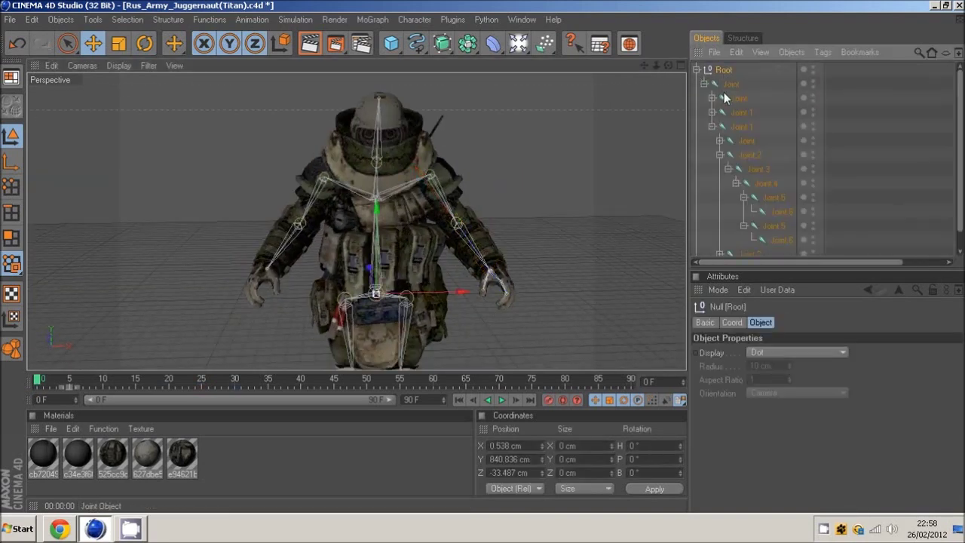
left_click(751, 155)
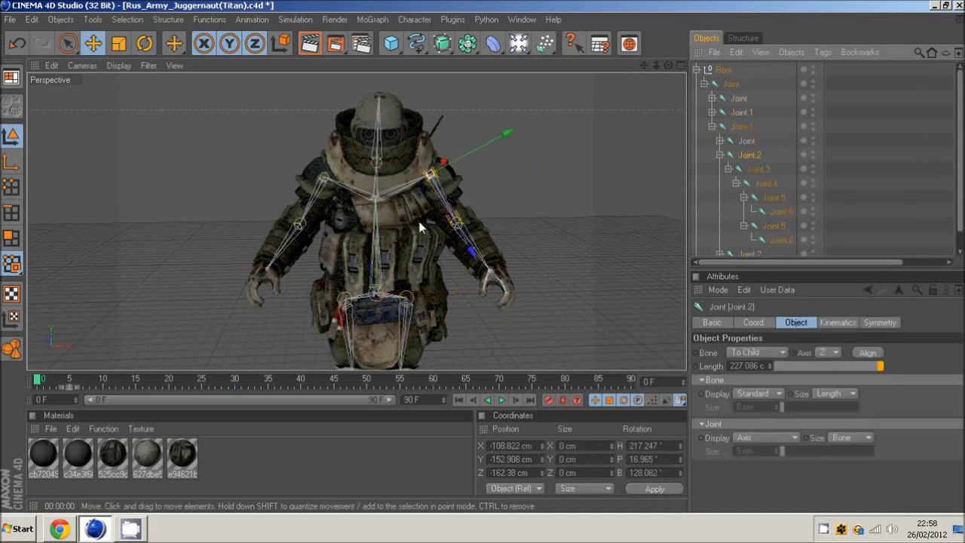
Step: Try rotating Joint.2 outward to about H 201°, P 4°, B 131° to test how the torso mesh deforms
left_click_drag(667, 66, 632, 104)
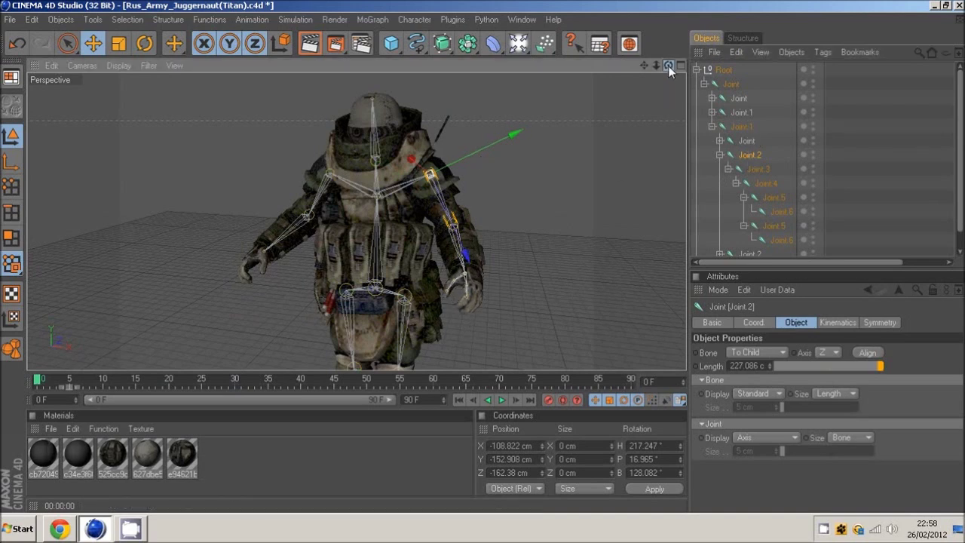
left_click_drag(667, 65, 669, 94)
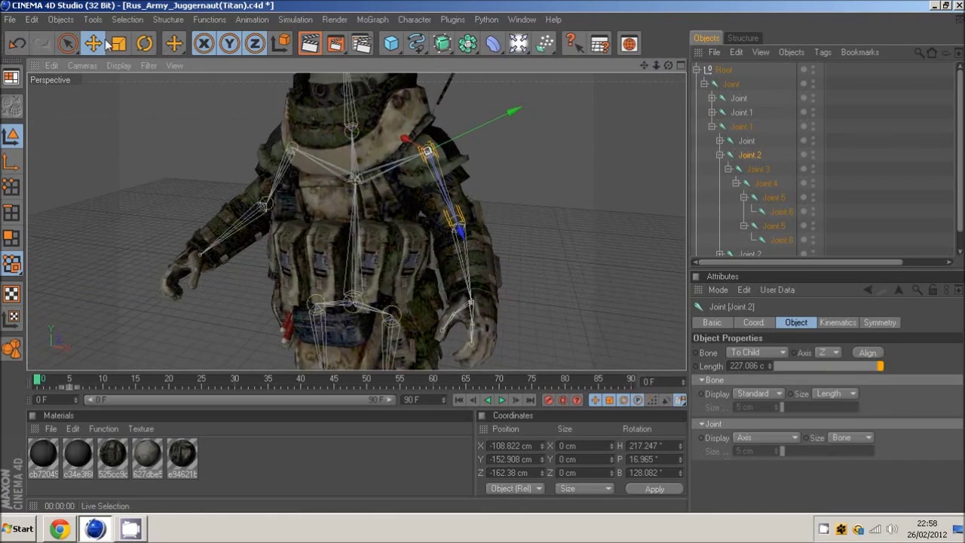
left_click(144, 44)
left_click_drag(474, 163, 423, 261)
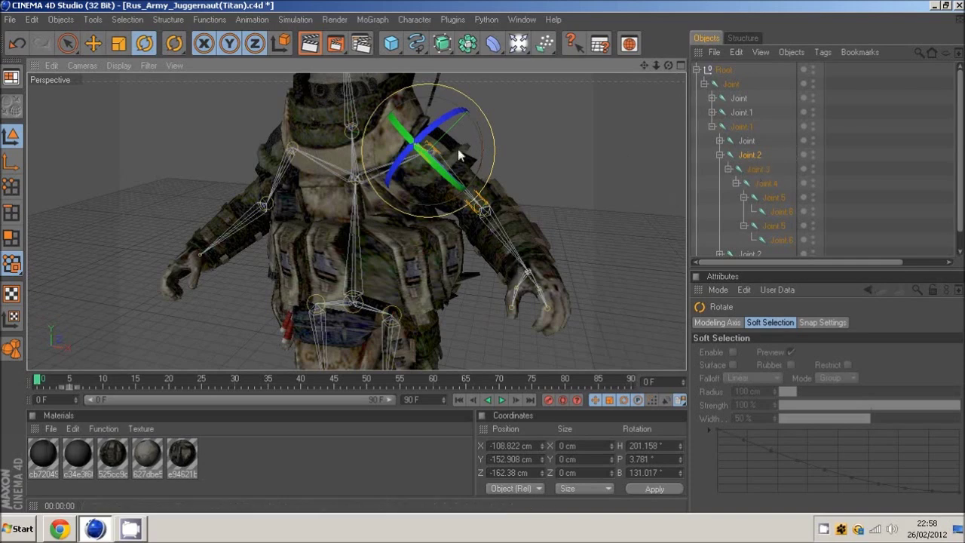
left_click_drag(478, 156, 439, 187)
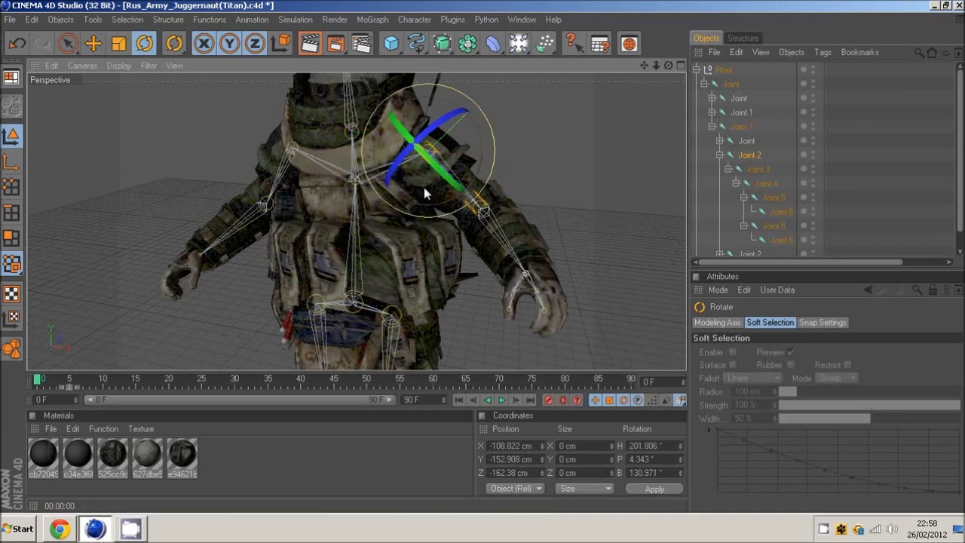
left_click_drag(548, 290, 465, 253)
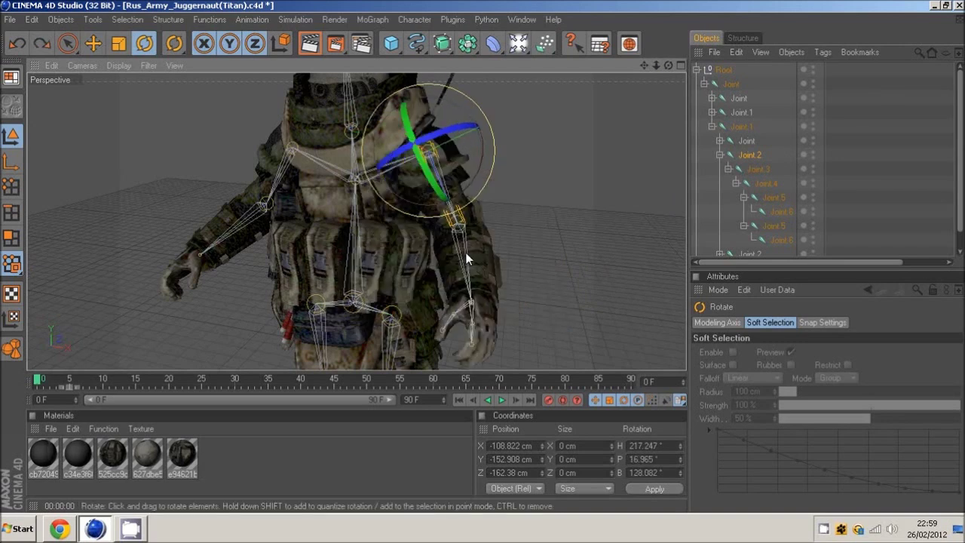
Step: Activate the Weight Tool for Joint.2 and examine its weights on the torso and left arm from several sides
left_click(413, 20)
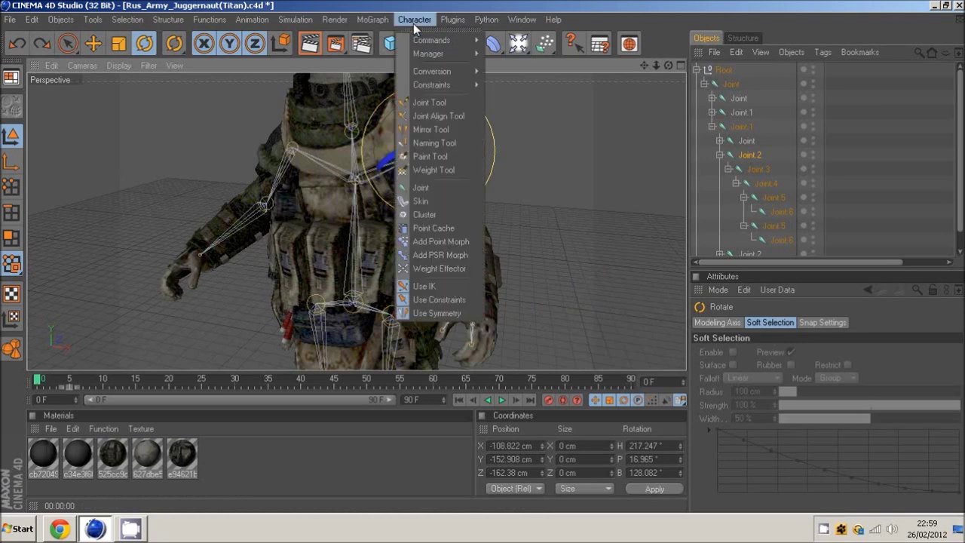
left_click(436, 170)
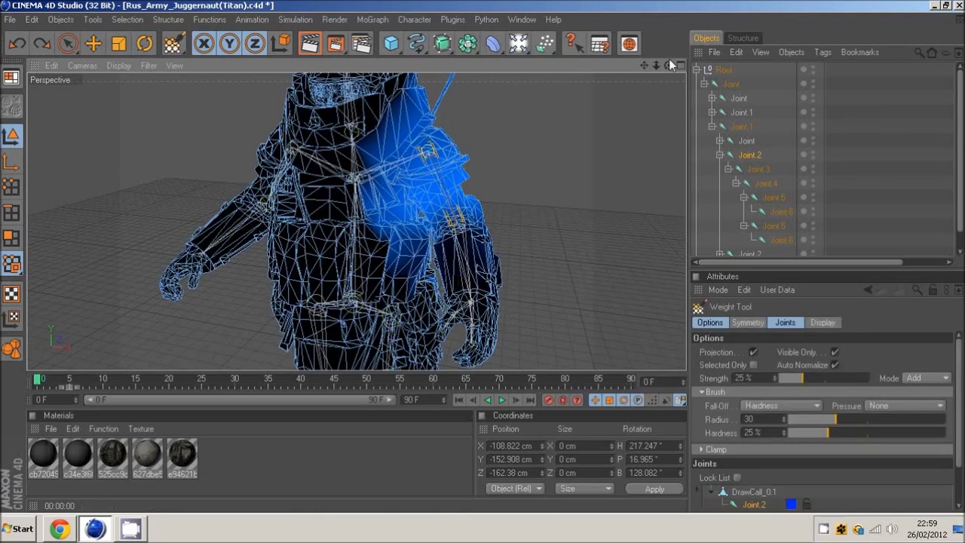
mouse_move(670, 65)
left_mouse_down()
mouse_move(463, 233)
mouse_move(402, 266)
mouse_move(410, 161)
mouse_move(482, 255)
left_mouse_up()
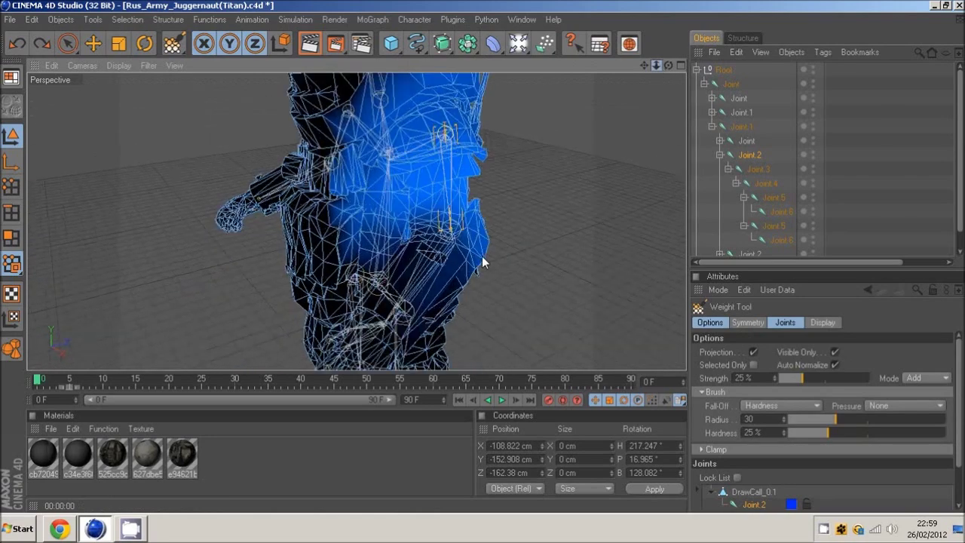
right_click_drag(482, 257, 490, 256, "alt")
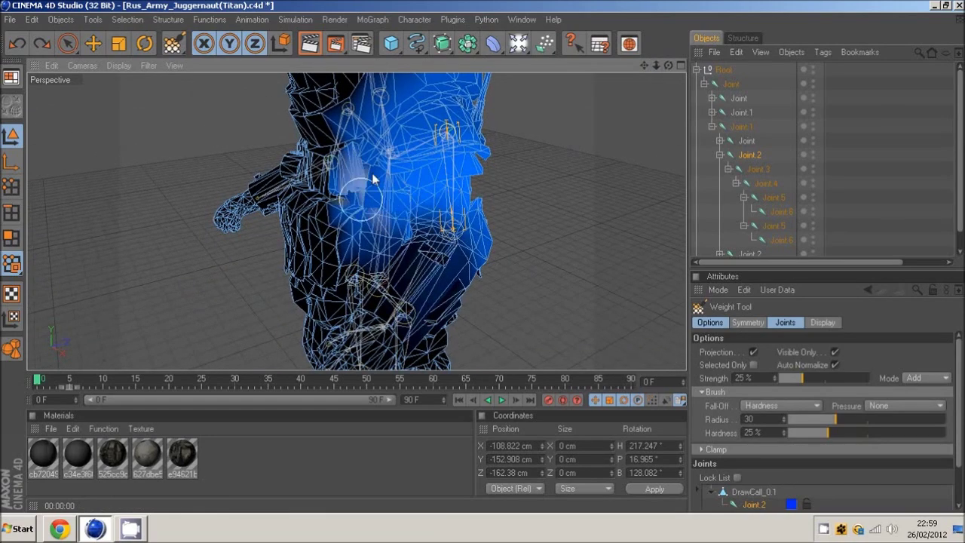
mouse_move(668, 66)
left_mouse_down()
mouse_move(464, 268)
mouse_move(478, 249)
mouse_move(431, 248)
mouse_move(404, 211)
mouse_move(422, 258)
mouse_move(394, 209)
mouse_move(424, 258)
mouse_move(399, 219)
mouse_move(416, 265)
left_mouse_up()
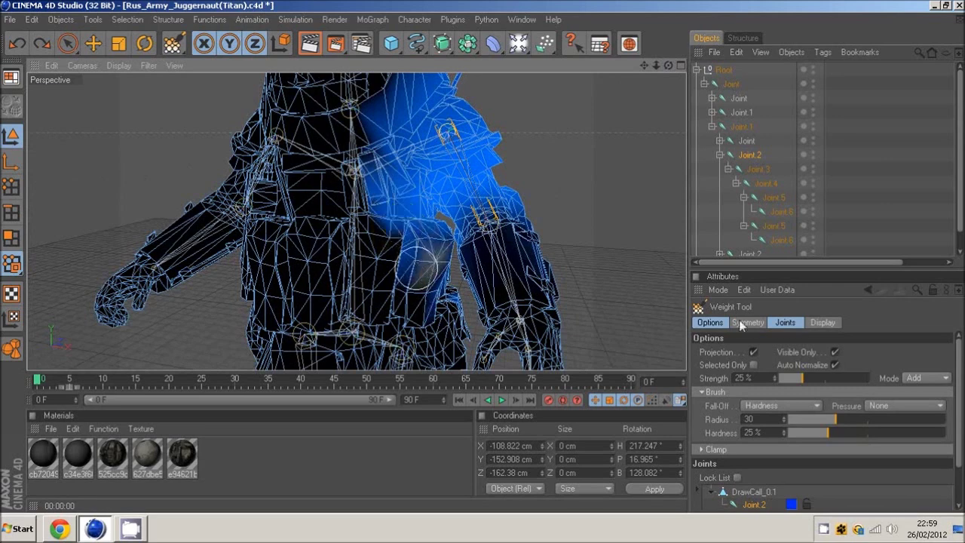
Step: Set the Weight Tool to Erase mode at 100% strength and disable Visible Only
left_click(907, 377)
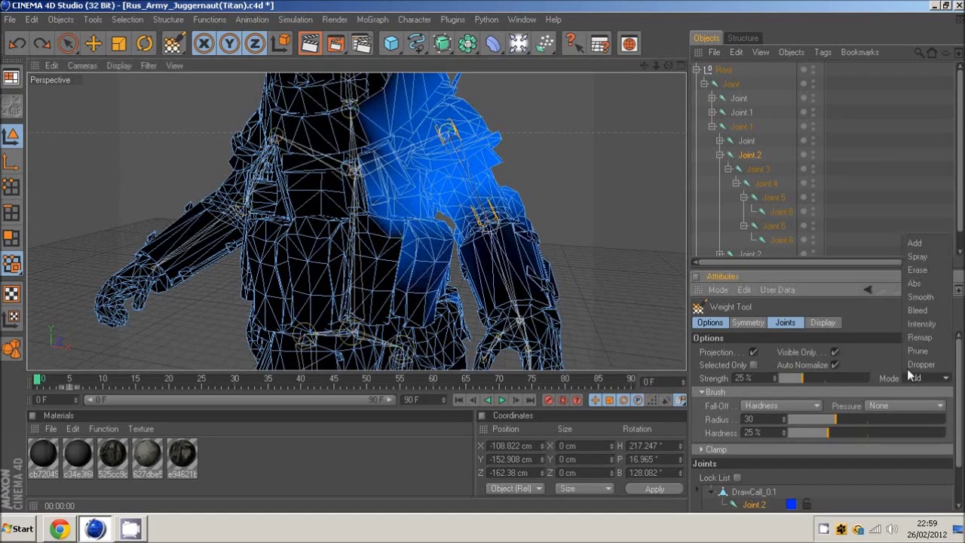
left_click(910, 272)
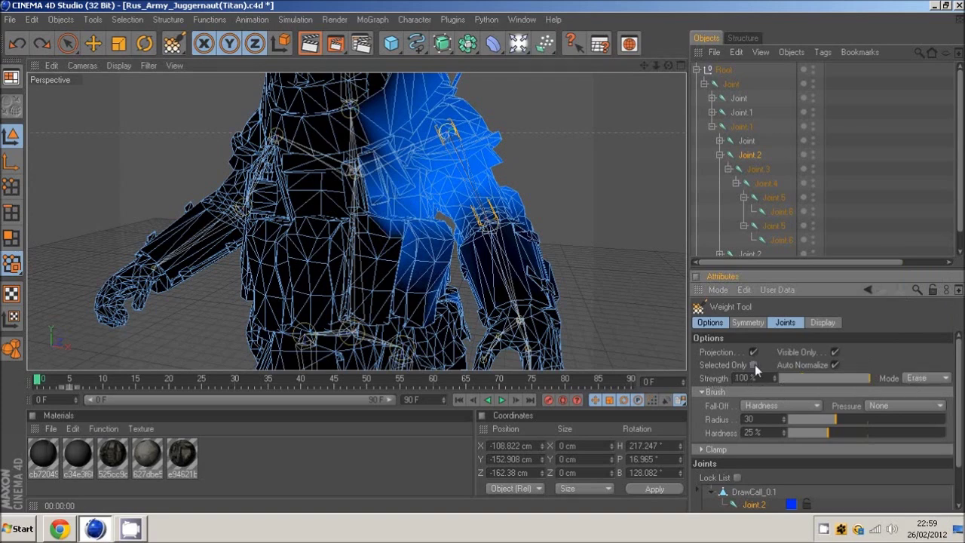
left_click(834, 352)
Step: Erase the Joint.2 weights from the back and side of the torso and the waist pouches beneath the left arm
left_click_drag(669, 69, 591, 108)
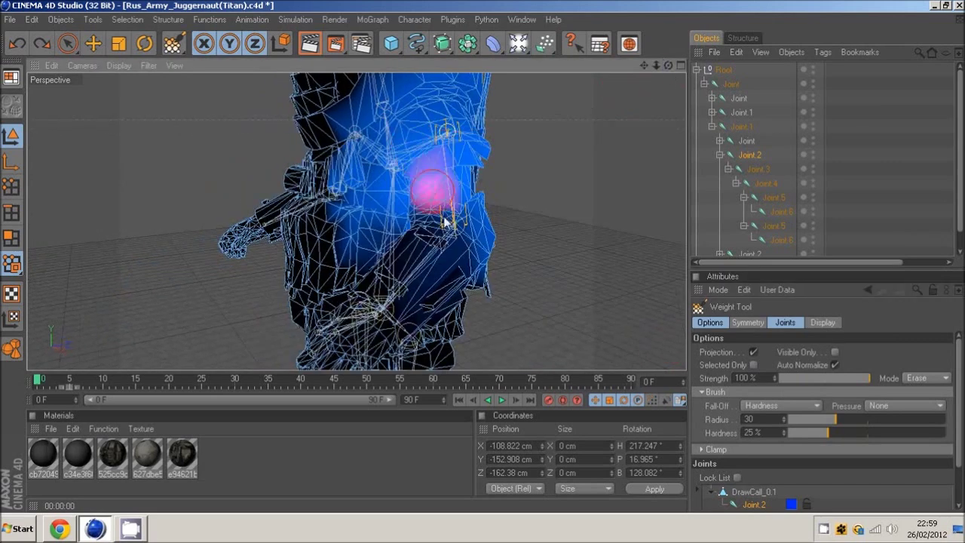
mouse_move(664, 69)
left_mouse_down()
mouse_move(478, 258)
mouse_move(465, 245)
mouse_move(482, 255)
mouse_move(431, 254)
mouse_move(424, 263)
mouse_move(393, 245)
mouse_move(386, 135)
mouse_move(414, 108)
mouse_move(403, 141)
left_mouse_up()
mouse_move(671, 63)
left_mouse_down()
mouse_move(541, 254)
mouse_move(658, 67)
mouse_move(458, 301)
mouse_move(483, 255)
mouse_move(475, 269)
left_mouse_up()
mouse_move(401, 149)
left_mouse_down()
mouse_move(384, 173)
mouse_move(331, 203)
mouse_move(448, 171)
mouse_move(473, 181)
mouse_move(452, 151)
mouse_move(559, 172)
left_mouse_up()
left_click_drag(666, 68, 679, 41)
left_click_drag(485, 262, 485, 246)
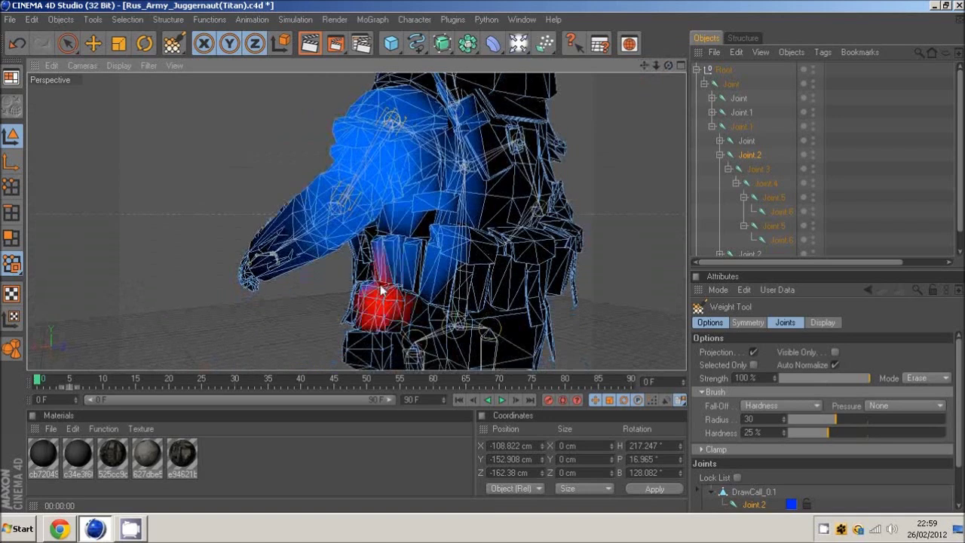
mouse_move(358, 301)
left_mouse_down()
mouse_move(458, 218)
mouse_move(452, 104)
mouse_move(478, 165)
mouse_move(409, 232)
mouse_move(452, 155)
mouse_move(438, 131)
mouse_move(444, 154)
left_mouse_up()
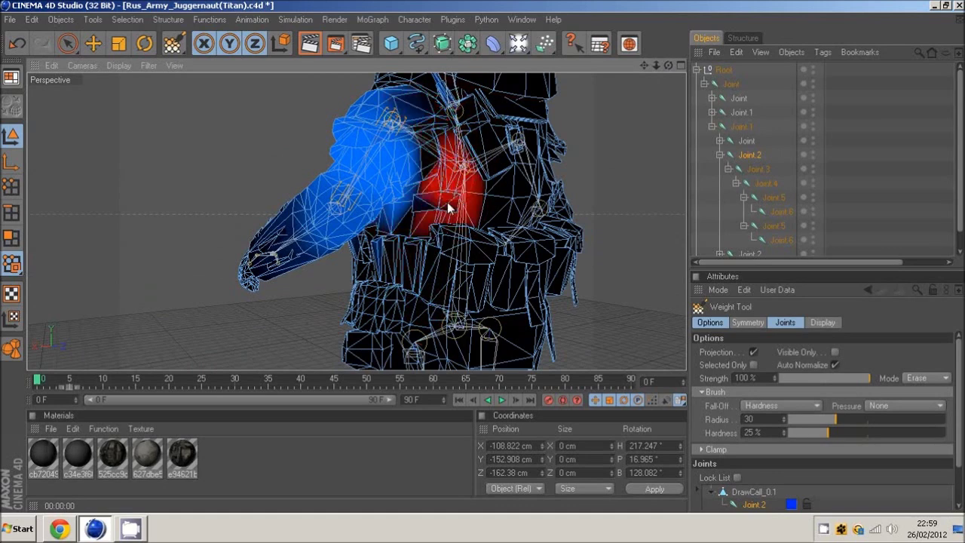
Step: Erase the Joint.2 weights from the front vest edge and lower chest beside the left upper arm
mouse_move(668, 67)
left_mouse_down()
mouse_move(484, 257)
mouse_move(376, 251)
mouse_move(484, 259)
mouse_move(461, 253)
left_mouse_up()
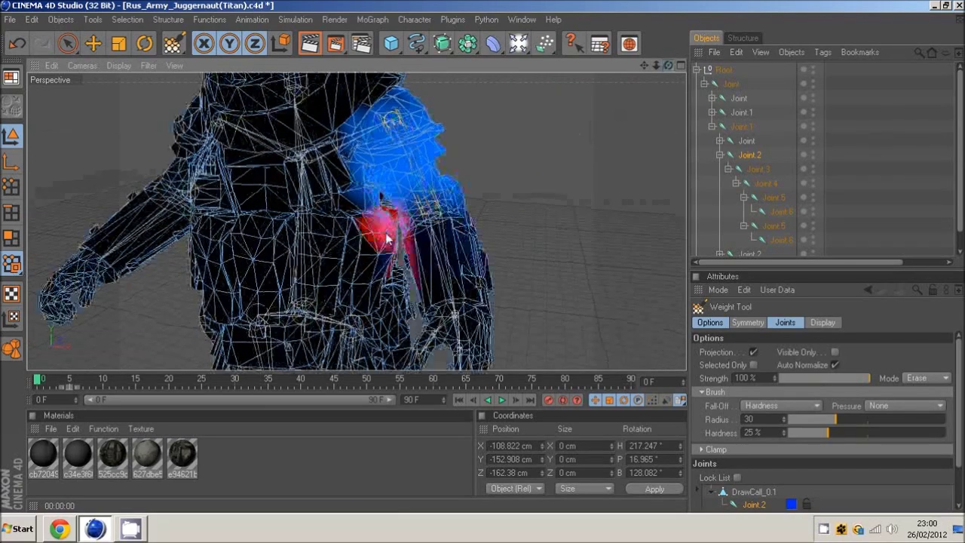
left_click_drag(658, 66, 487, 261)
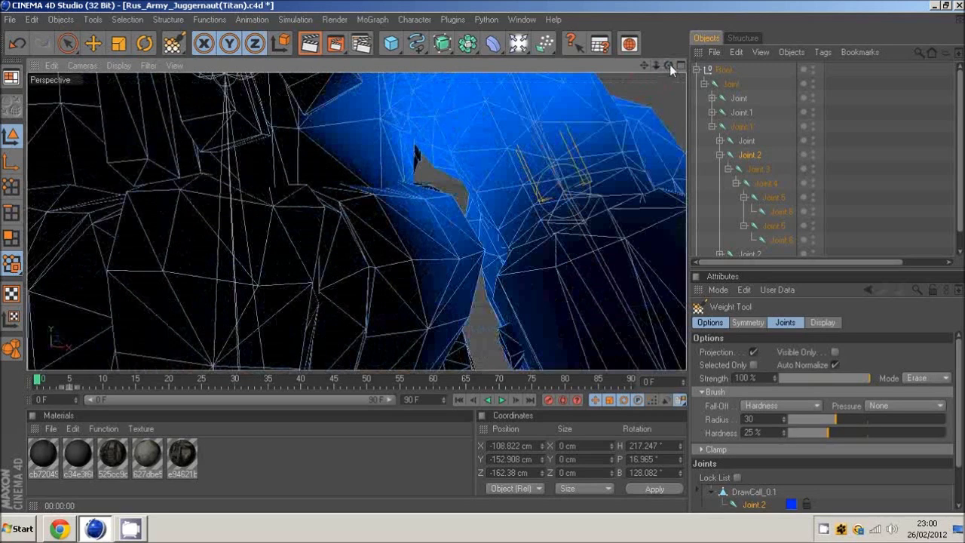
left_click_drag(669, 66, 477, 264)
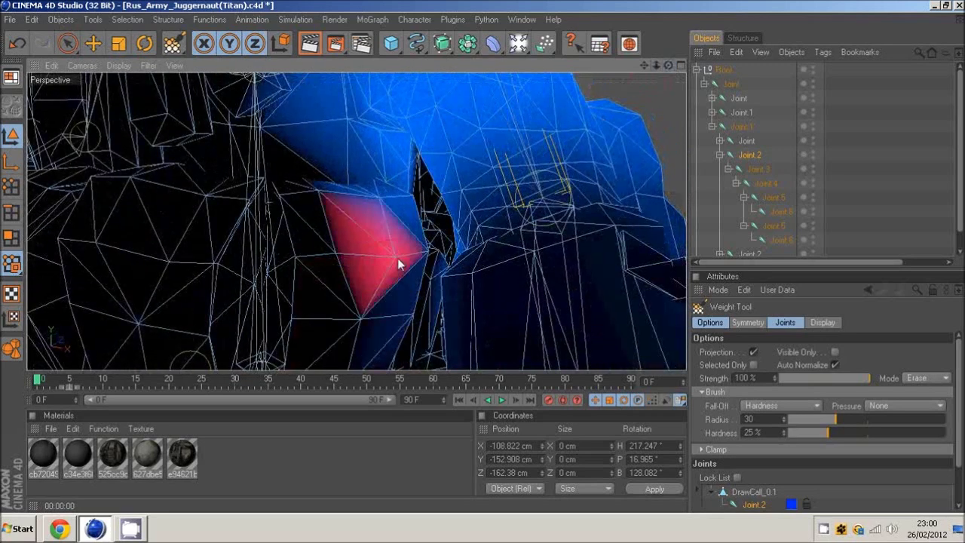
mouse_move(416, 256)
left_mouse_down()
mouse_move(367, 332)
mouse_move(371, 352)
mouse_move(397, 325)
mouse_move(402, 340)
mouse_move(407, 325)
mouse_move(400, 252)
mouse_move(383, 242)
left_mouse_up()
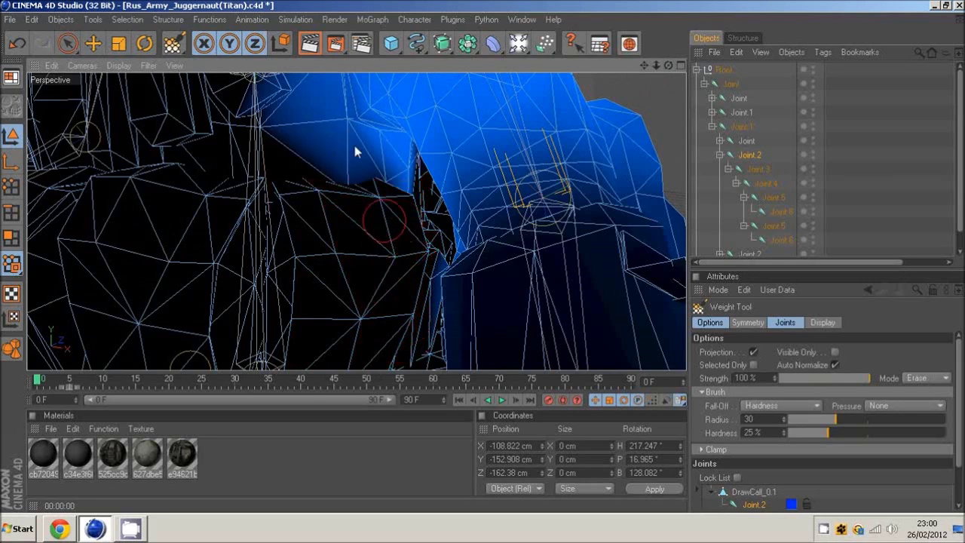
mouse_move(356, 151)
left_mouse_down()
mouse_move(372, 196)
mouse_move(273, 125)
left_mouse_up()
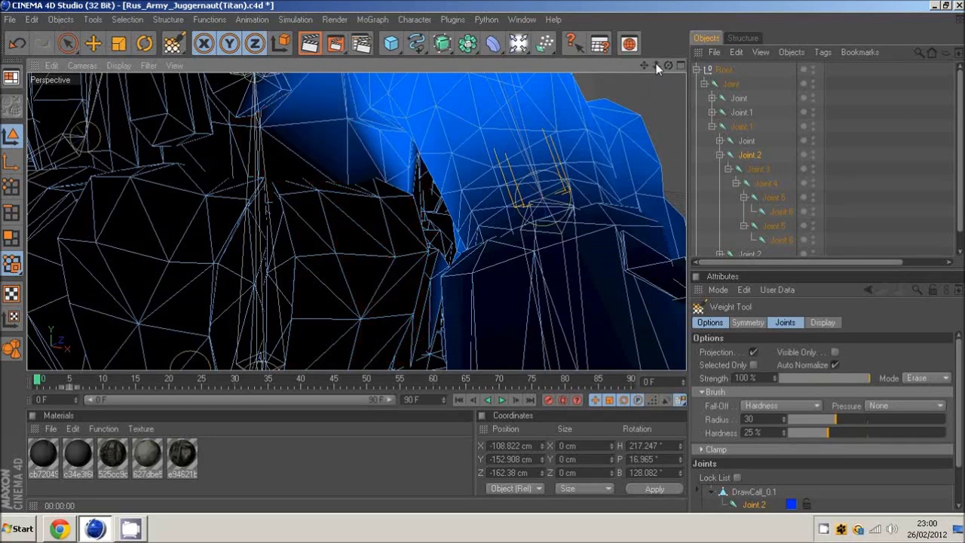
Step: Erase the remaining Joint.2 weights from the chest and from the torso below the left armpit, front and back
left_click_drag(656, 66, 483, 262)
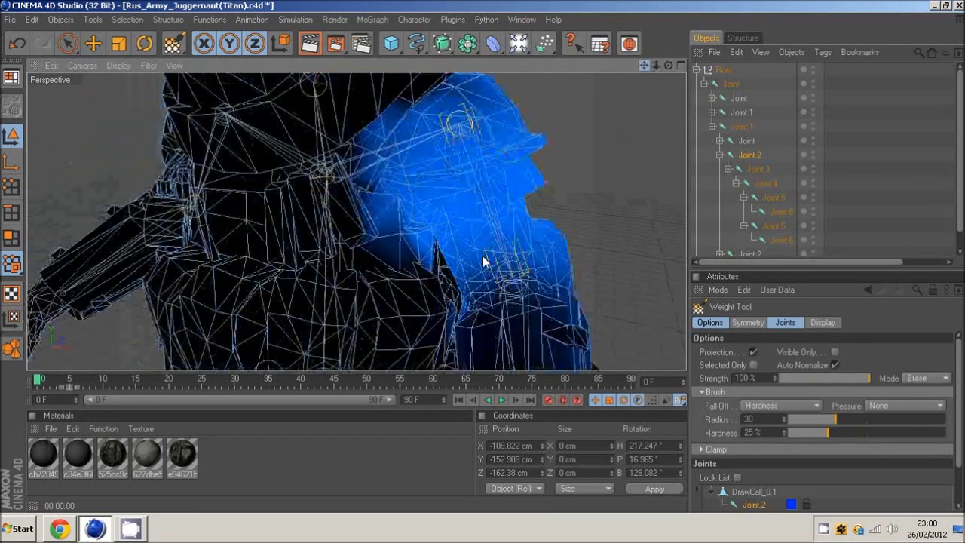
mouse_move(390, 223)
left_mouse_down()
mouse_move(370, 194)
mouse_move(372, 241)
mouse_move(364, 130)
mouse_move(387, 243)
mouse_move(397, 245)
mouse_move(376, 231)
mouse_move(363, 236)
mouse_move(370, 220)
mouse_move(387, 216)
mouse_move(405, 248)
mouse_move(386, 171)
mouse_move(411, 260)
mouse_move(369, 279)
mouse_move(376, 128)
mouse_move(384, 151)
left_mouse_up()
left_click_drag(666, 66, 480, 259)
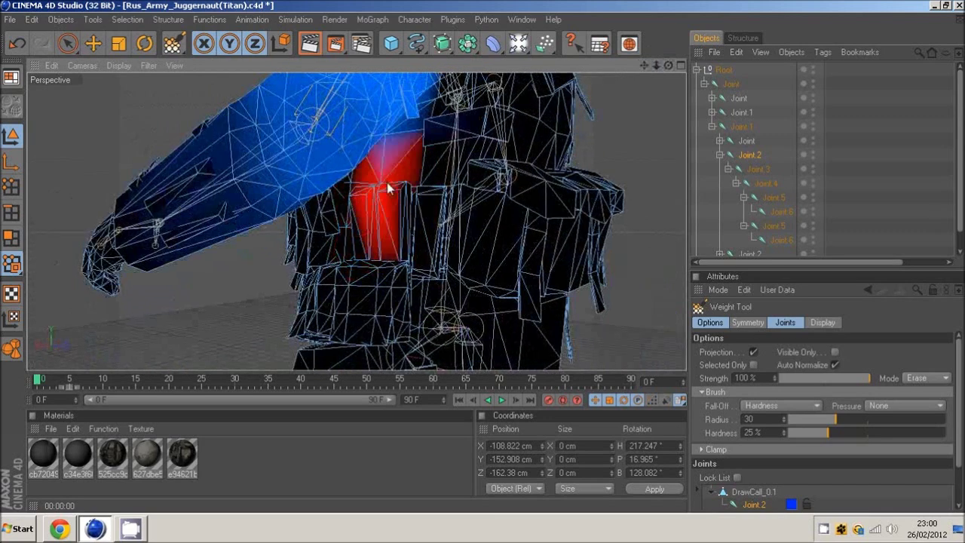
left_click_drag(668, 66, 490, 268)
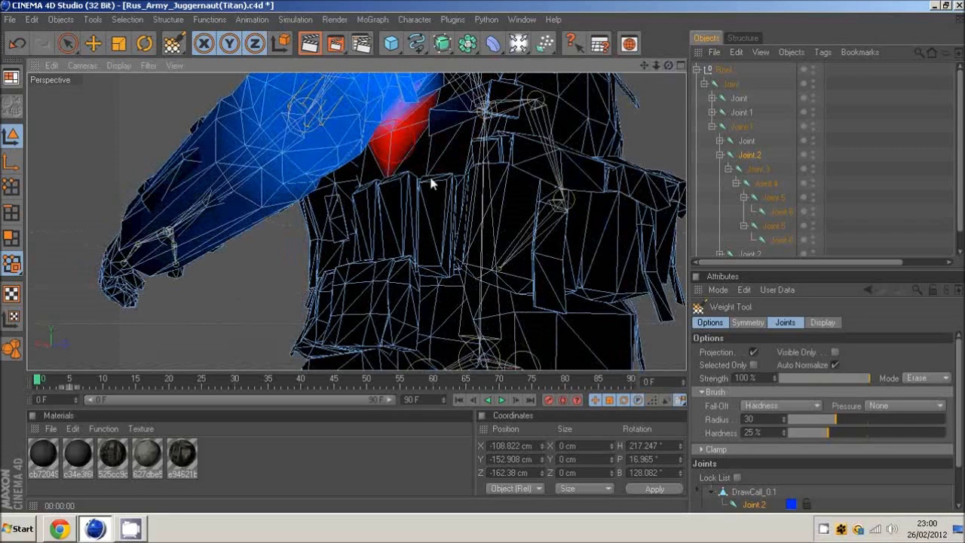
left_click_drag(668, 67, 483, 256)
left_click_drag(644, 67, 482, 255)
Step: Erase the Joint.3 weights from the torso side and vest pouches beneath the left arm
left_click(760, 170)
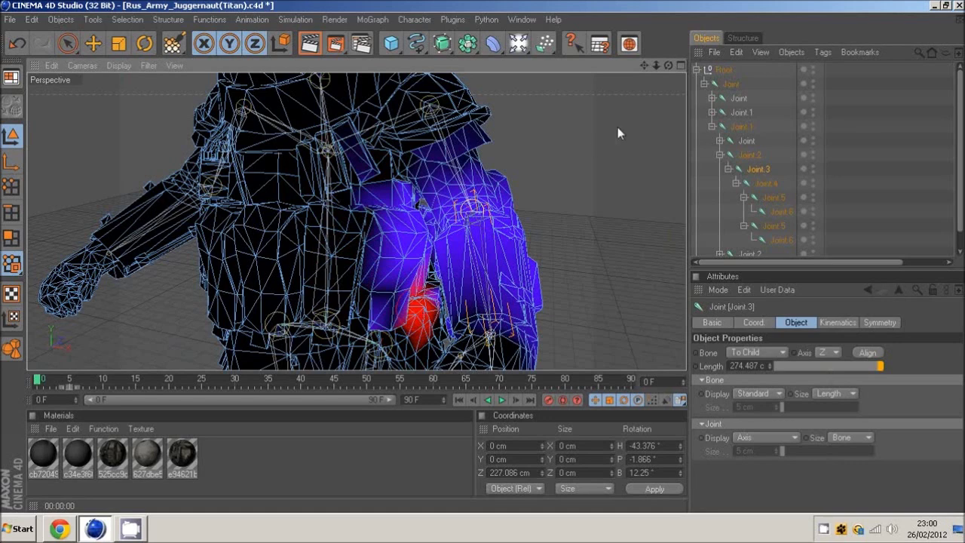
mouse_move(668, 65)
left_mouse_down()
mouse_move(479, 256)
mouse_move(531, 210)
left_mouse_up()
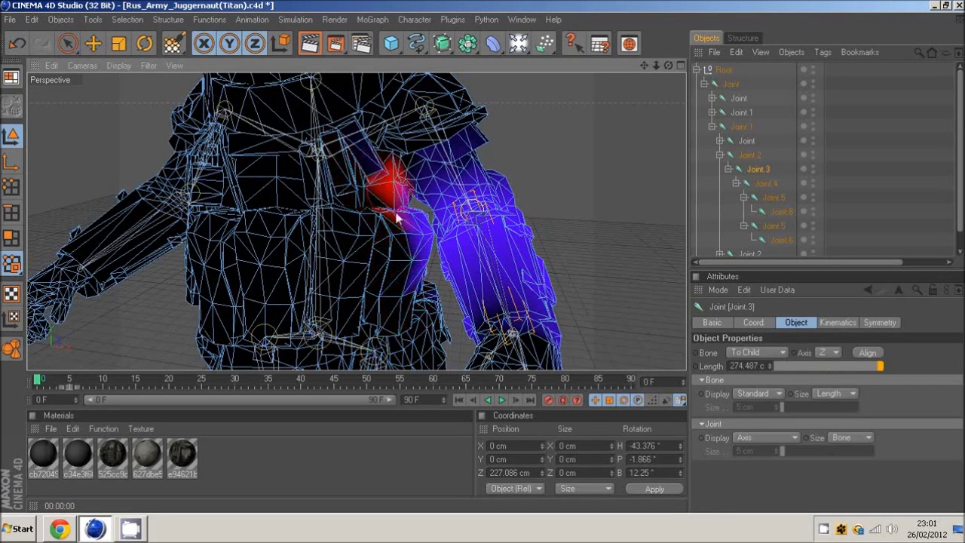
left_click_drag(656, 69, 483, 261)
mouse_move(647, 65)
left_mouse_down()
mouse_move(483, 261)
mouse_move(476, 249)
mouse_move(483, 255)
left_mouse_up()
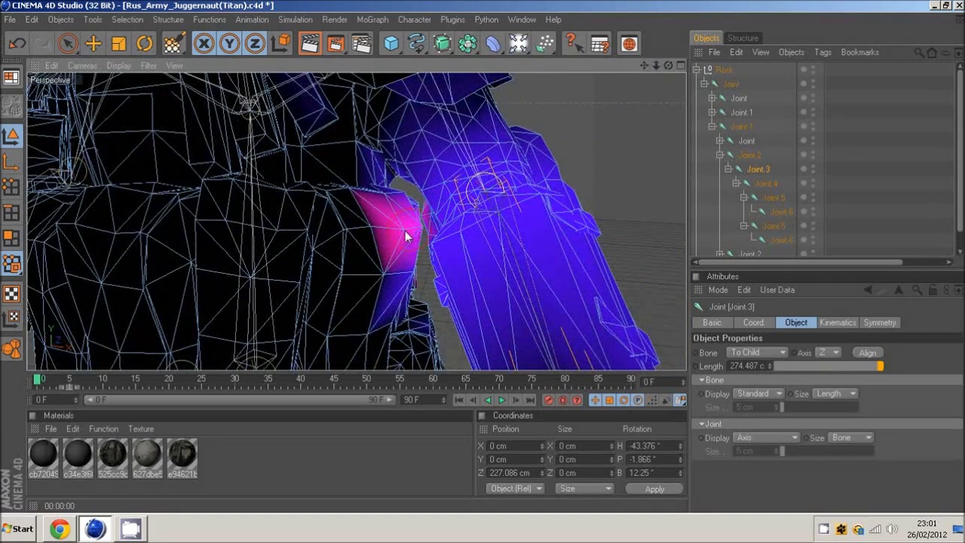
mouse_move(405, 236)
left_mouse_down()
mouse_move(387, 327)
mouse_move(408, 241)
left_mouse_up()
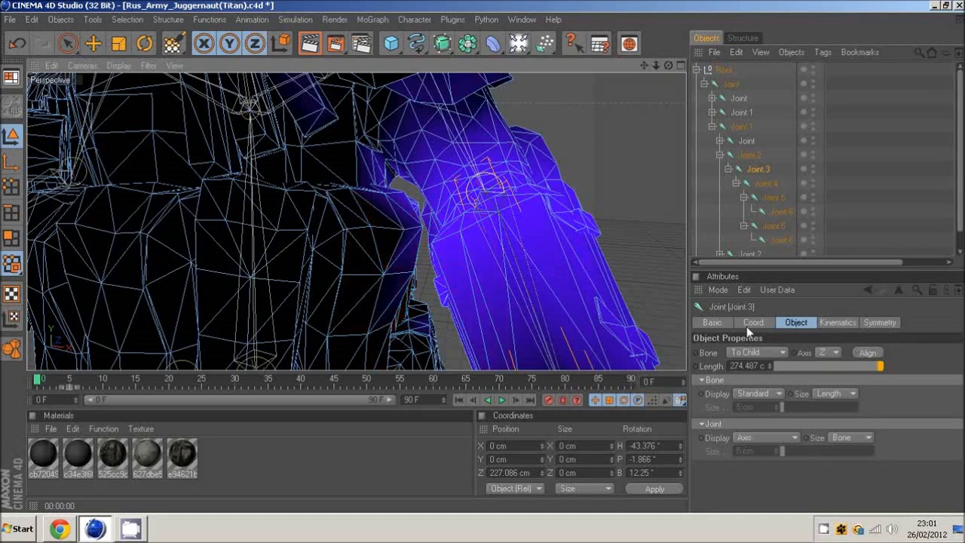
Step: With the Weight Tool still in Erase mode, clear the remaining Joint.3 weights from the torso side and the vest pouch
left_click(171, 45)
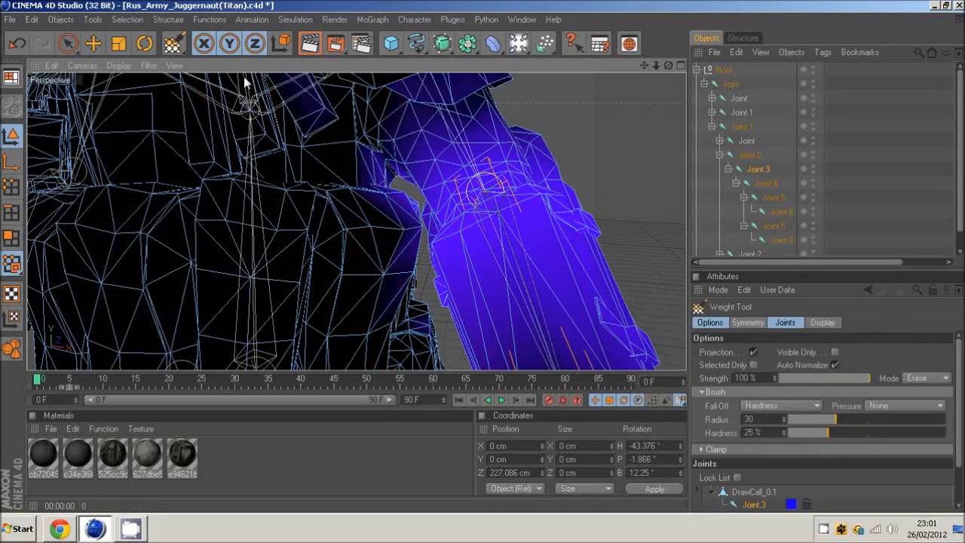
left_click(918, 378)
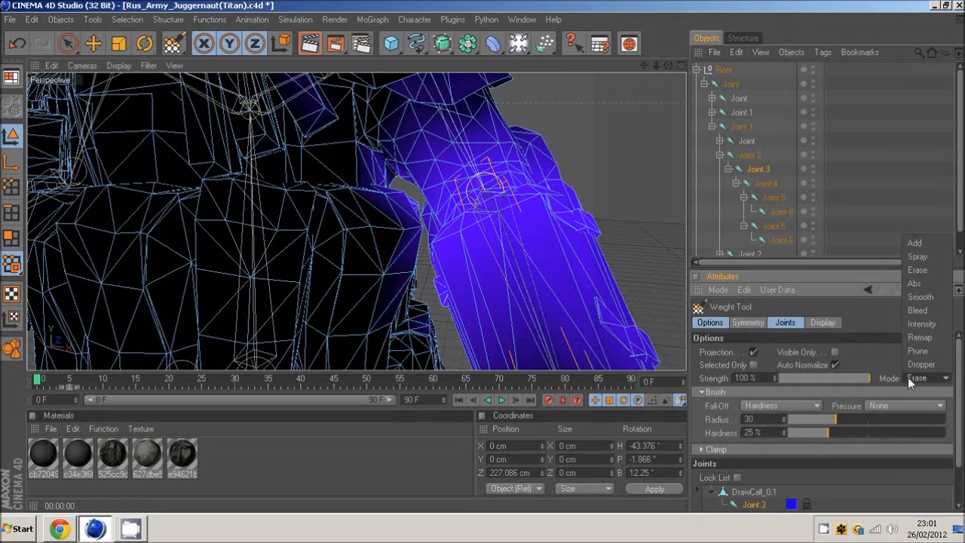
left_click(909, 379)
mouse_move(401, 210)
left_mouse_down()
mouse_move(366, 189)
mouse_move(411, 249)
mouse_move(390, 317)
mouse_move(400, 338)
mouse_move(396, 327)
mouse_move(431, 349)
mouse_move(407, 214)
mouse_move(392, 212)
mouse_move(371, 234)
left_mouse_up()
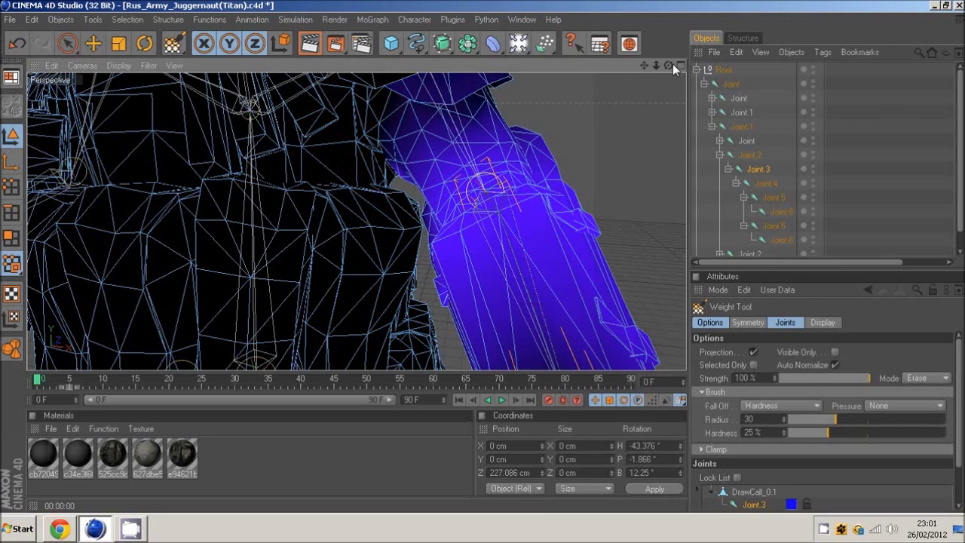
mouse_move(668, 66)
left_mouse_down()
mouse_move(481, 255)
mouse_move(635, 275)
mouse_move(414, 253)
mouse_move(465, 243)
mouse_move(383, 222)
left_mouse_up()
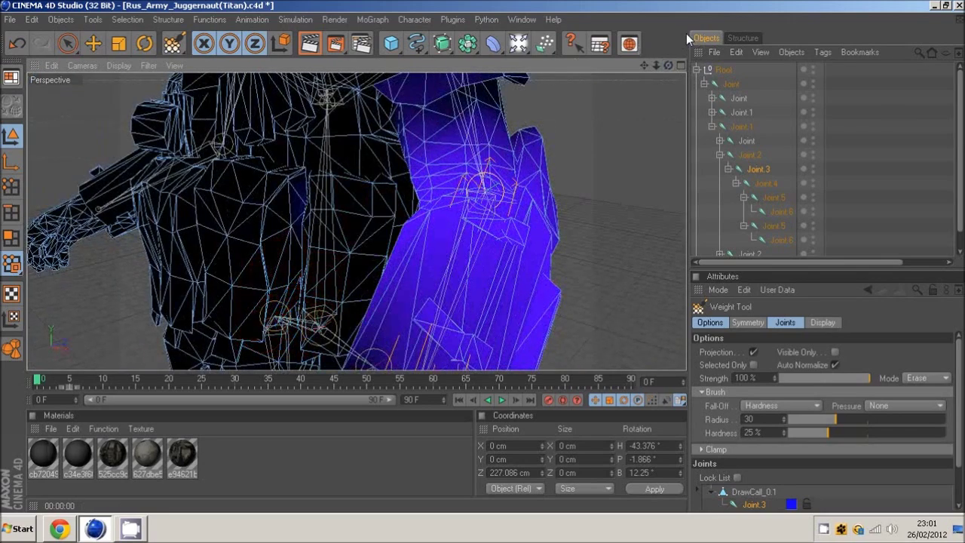
mouse_move(667, 63)
left_mouse_down()
mouse_move(646, 288)
mouse_move(439, 251)
mouse_move(483, 262)
mouse_move(536, 155)
left_mouse_up()
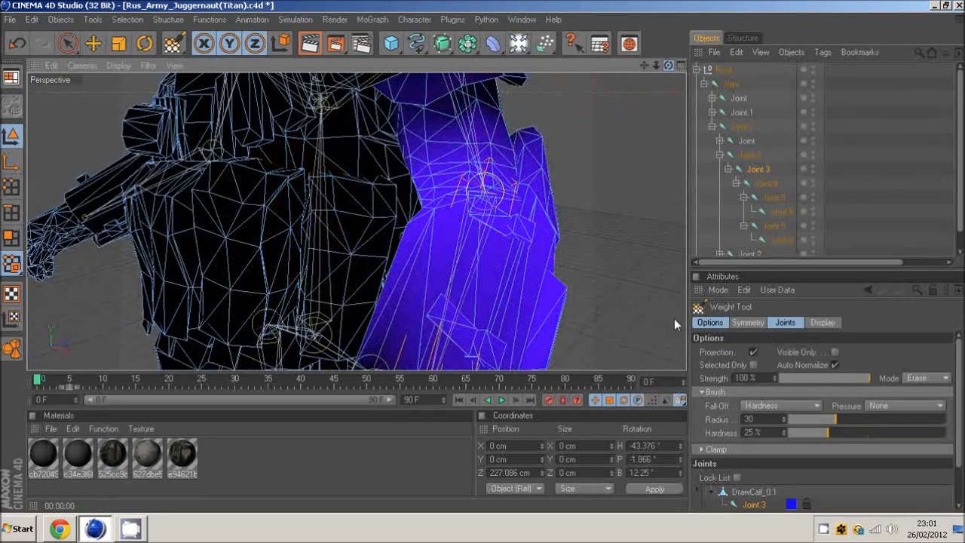
left_click_drag(674, 324, 484, 261, "alt")
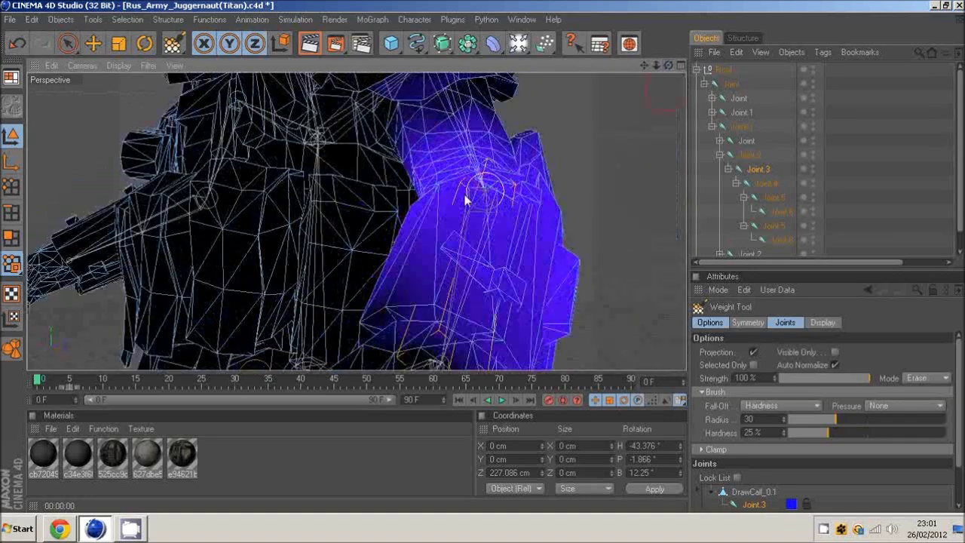
Step: Rotate Joint.2 to about H 204.1°, P 6.3°, B 130.8° so the left arm swings outward from the torso
left_click(93, 43)
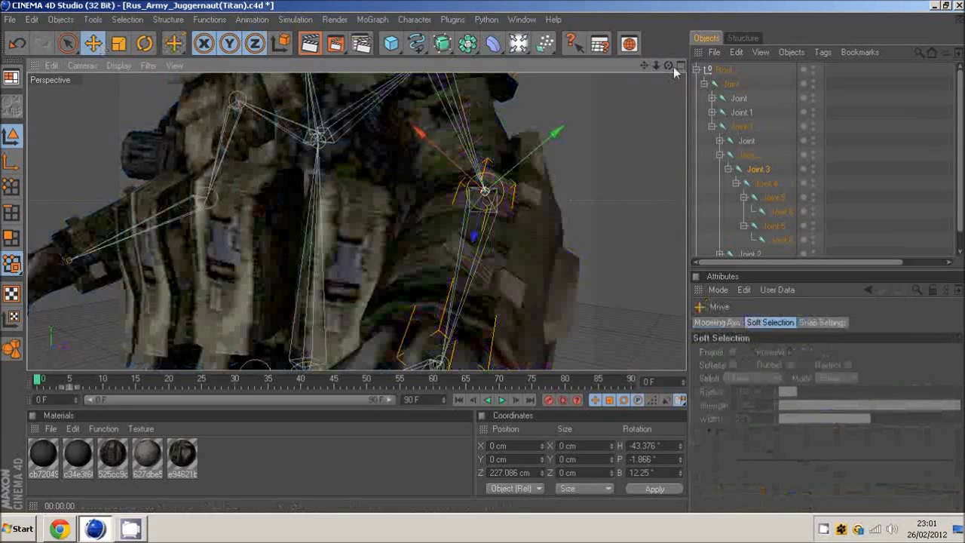
left_click_drag(482, 256, 482, 256)
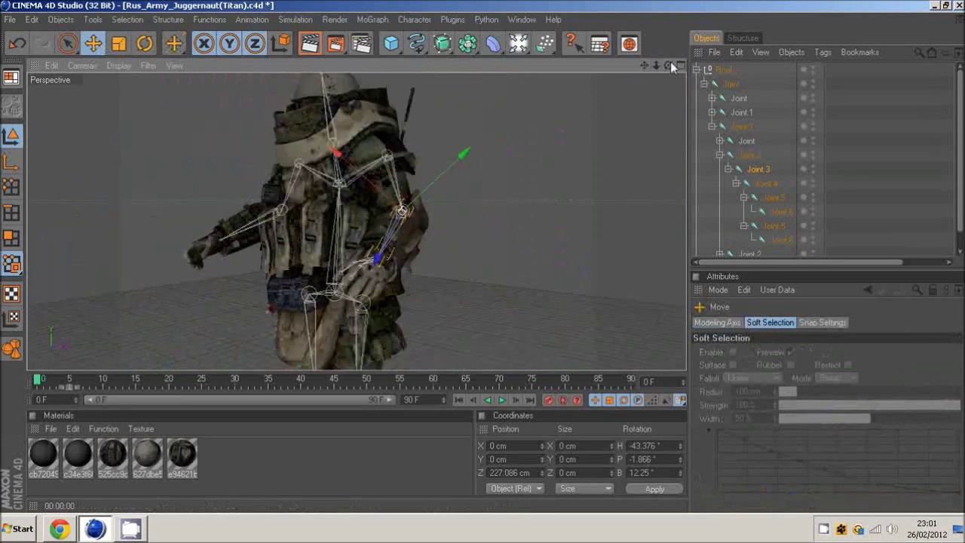
left_click_drag(669, 66, 479, 256)
left_click(750, 156)
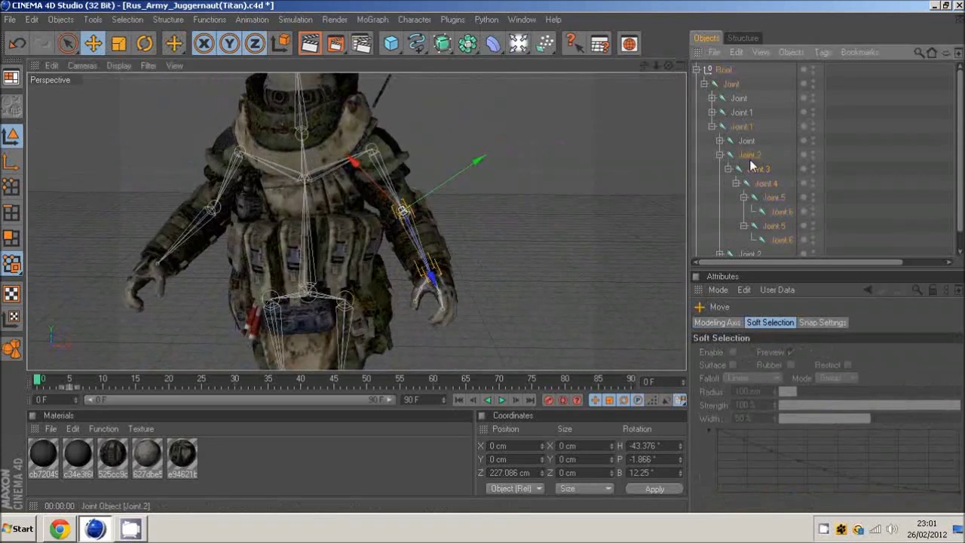
left_click(153, 52)
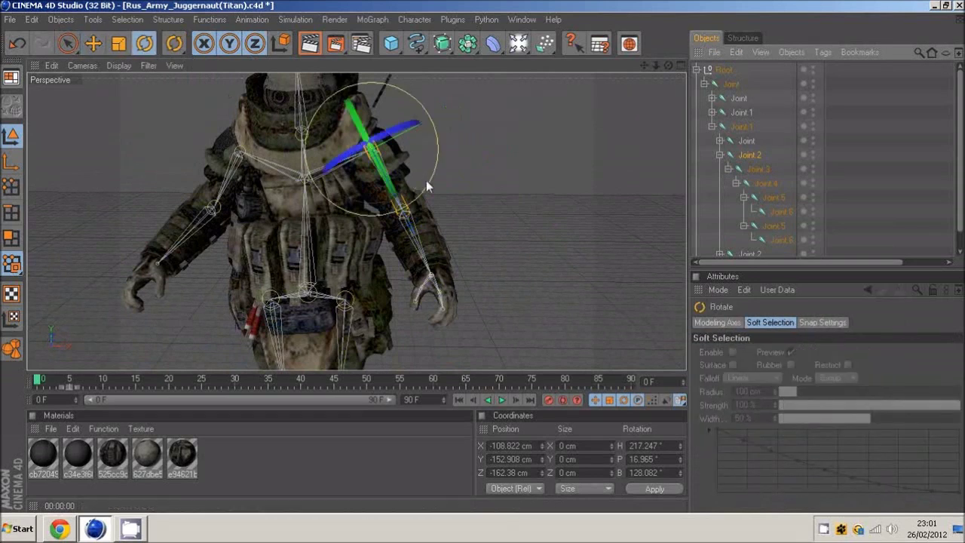
left_click_drag(426, 180, 438, 164)
Step: Activate the Weight Tool and erase the Joint.4 weights from the lower torso and pouches beside the left forearm
left_click(750, 155)
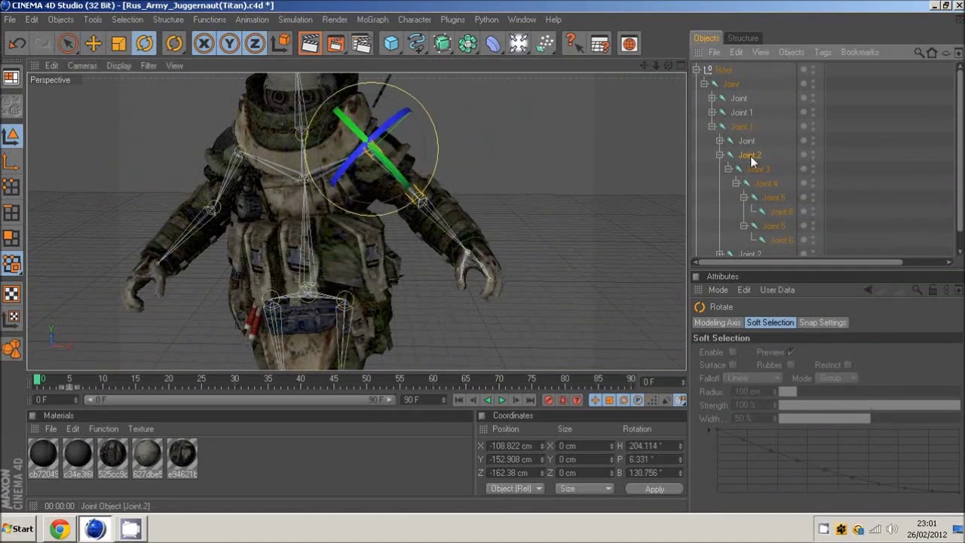
left_click(415, 20)
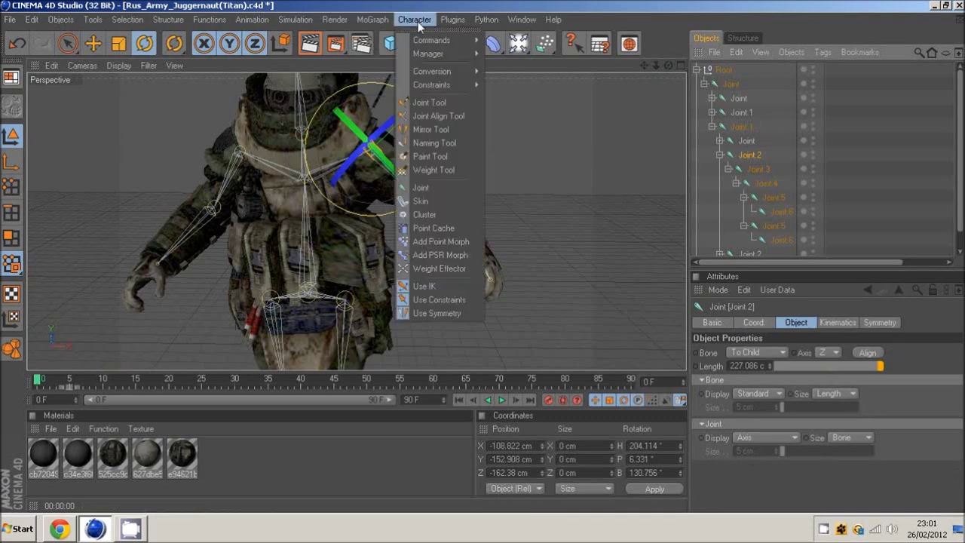
left_click(446, 171)
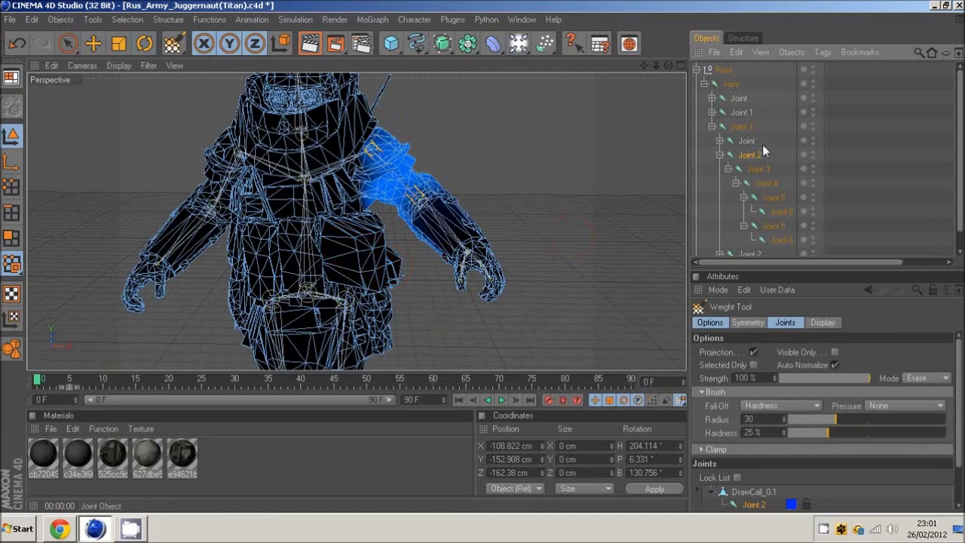
left_click(757, 169)
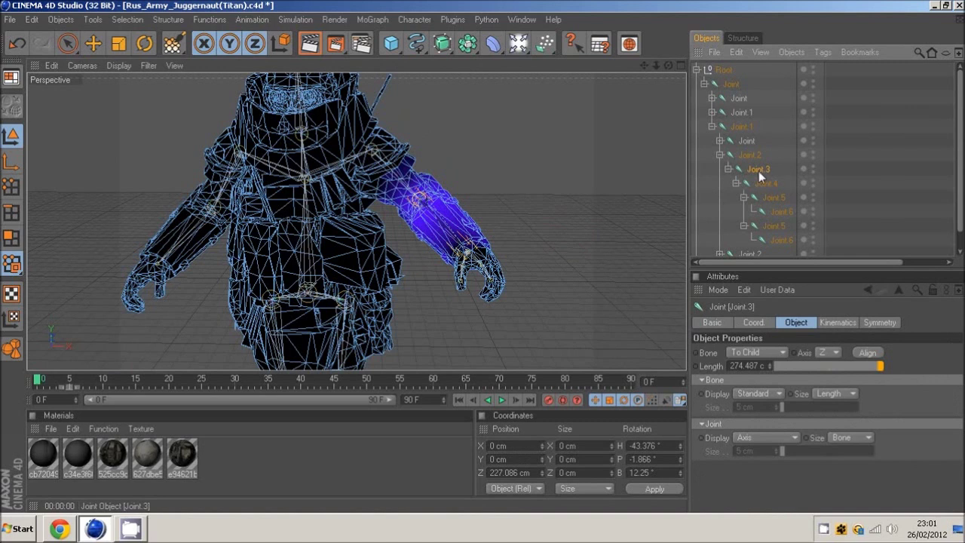
left_click(766, 183)
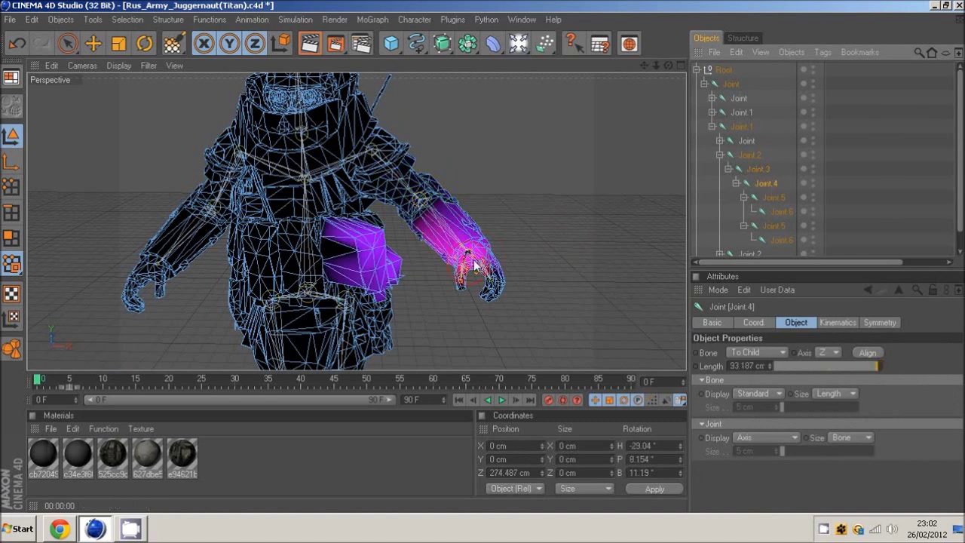
mouse_move(382, 276)
left_mouse_down()
mouse_move(316, 260)
mouse_move(335, 249)
mouse_move(347, 279)
mouse_move(387, 301)
mouse_move(370, 224)
mouse_move(397, 293)
mouse_move(344, 220)
mouse_move(390, 322)
mouse_move(392, 298)
left_mouse_up()
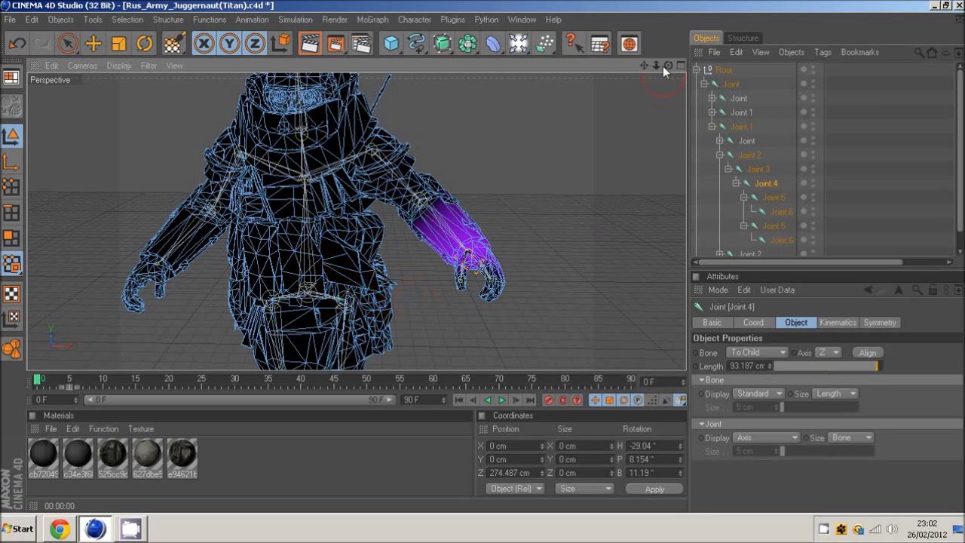
mouse_move(663, 66)
left_mouse_down()
mouse_move(527, 283)
mouse_move(536, 191)
left_mouse_up()
mouse_move(404, 301)
left_mouse_down()
mouse_move(409, 312)
mouse_move(400, 286)
mouse_move(413, 332)
left_mouse_up()
Step: Erase the weights of the second Joint.5 under Joint.4 from the lower back and waist pouches
left_click(773, 199)
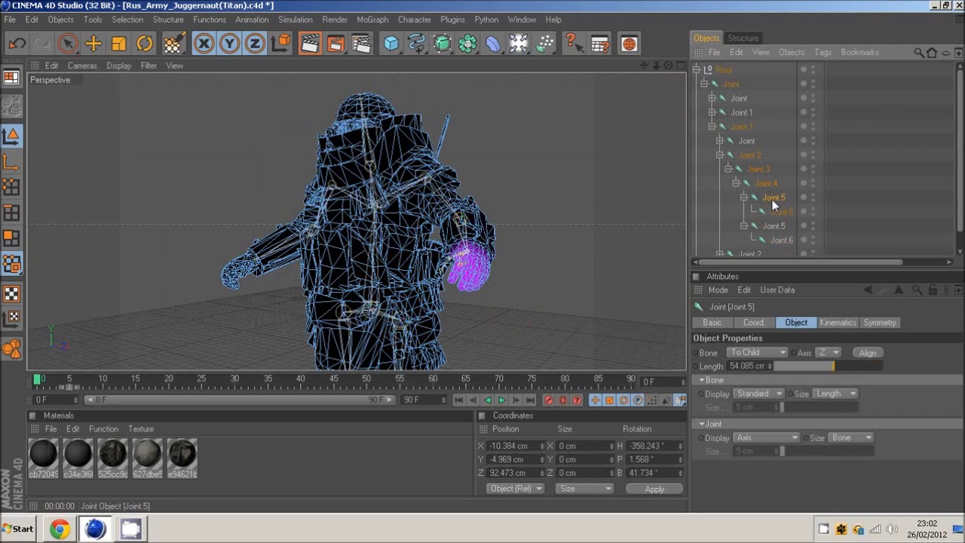
left_click(773, 226)
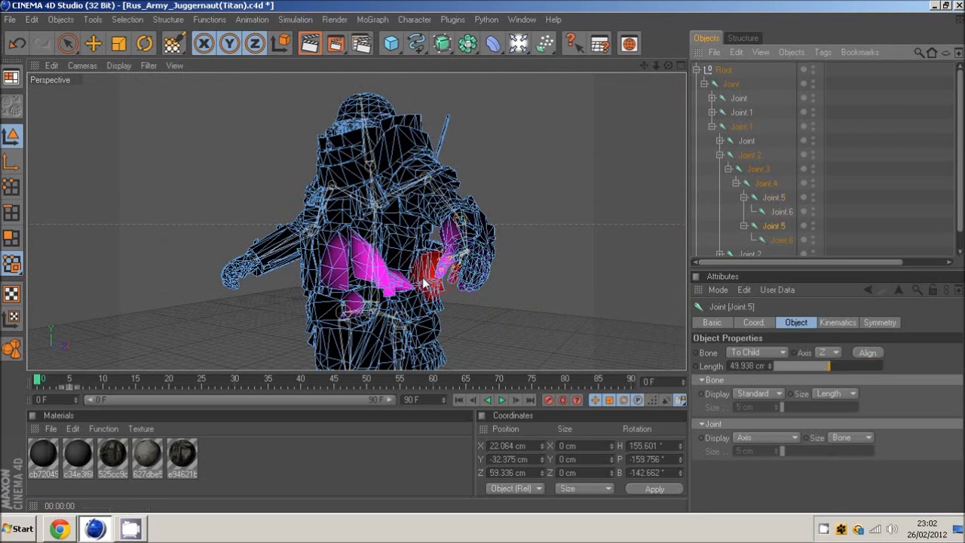
mouse_move(398, 291)
left_mouse_down("ctrl")
mouse_move(398, 282)
mouse_move(403, 291)
mouse_move(351, 275)
mouse_move(344, 324)
mouse_move(384, 345)
mouse_move(362, 250)
left_mouse_up("ctrl")
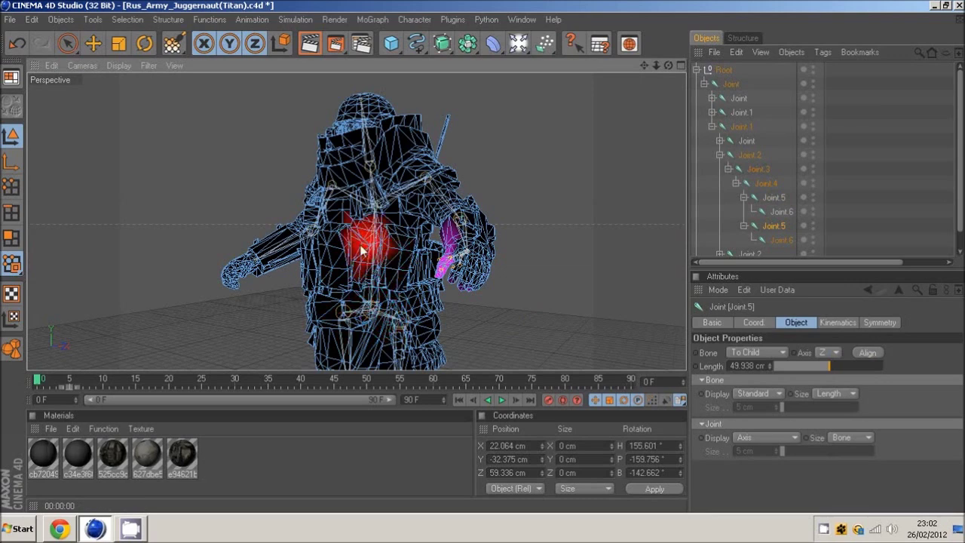
Step: Rotate Joint.2 to about H 207.0°, P 7.8°, B 130.4° to test the left upper arm's deformation
left_click(95, 45)
left_click_drag(668, 65, 482, 256)
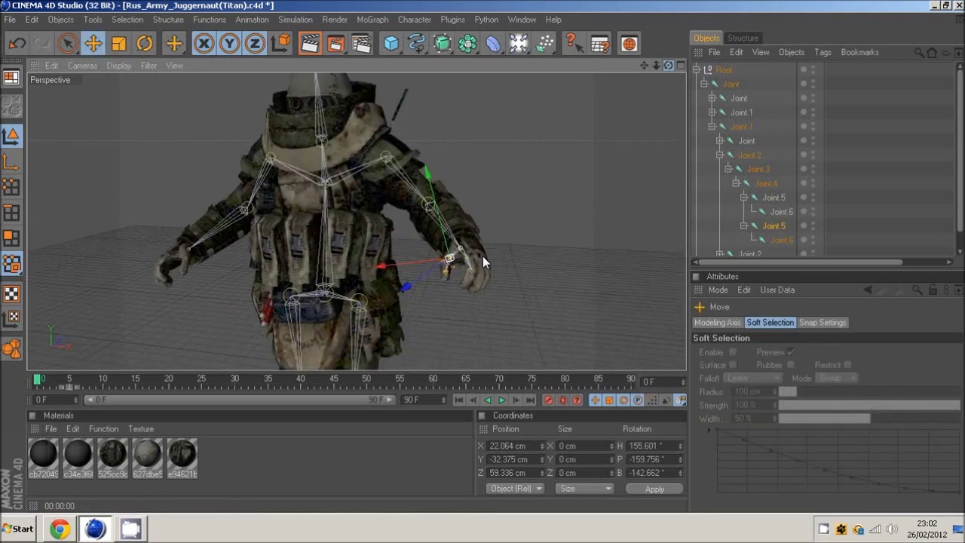
scroll(482, 255, "up", 2)
left_click(746, 156)
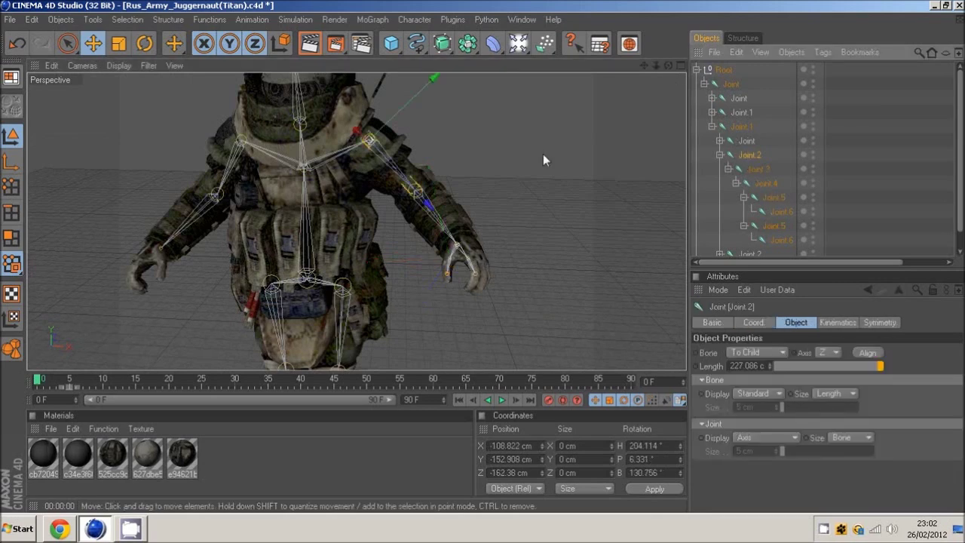
left_click(144, 43)
mouse_move(422, 144)
left_mouse_down()
mouse_move(412, 177)
mouse_move(430, 120)
mouse_move(425, 147)
left_mouse_up()
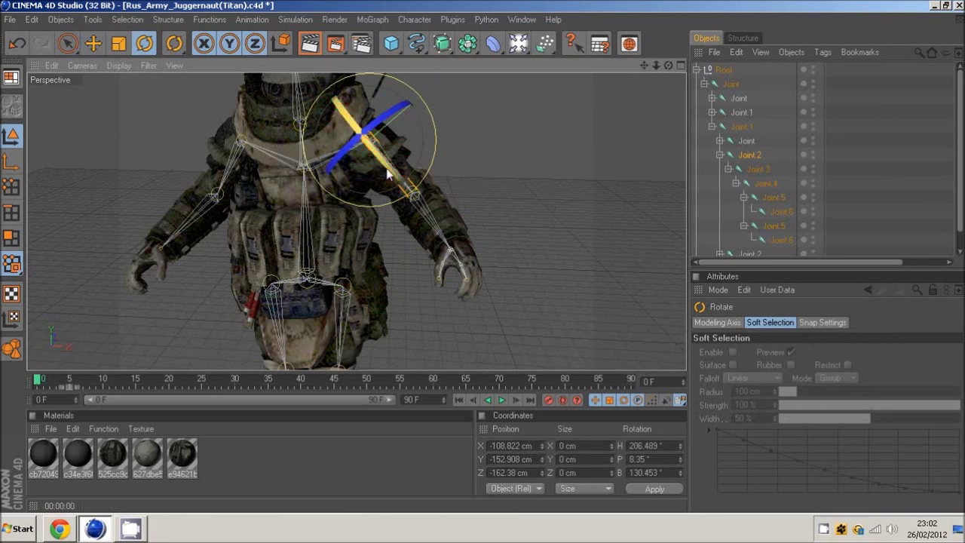
mouse_move(371, 154)
left_mouse_down()
mouse_move(359, 138)
mouse_move(370, 154)
left_mouse_up()
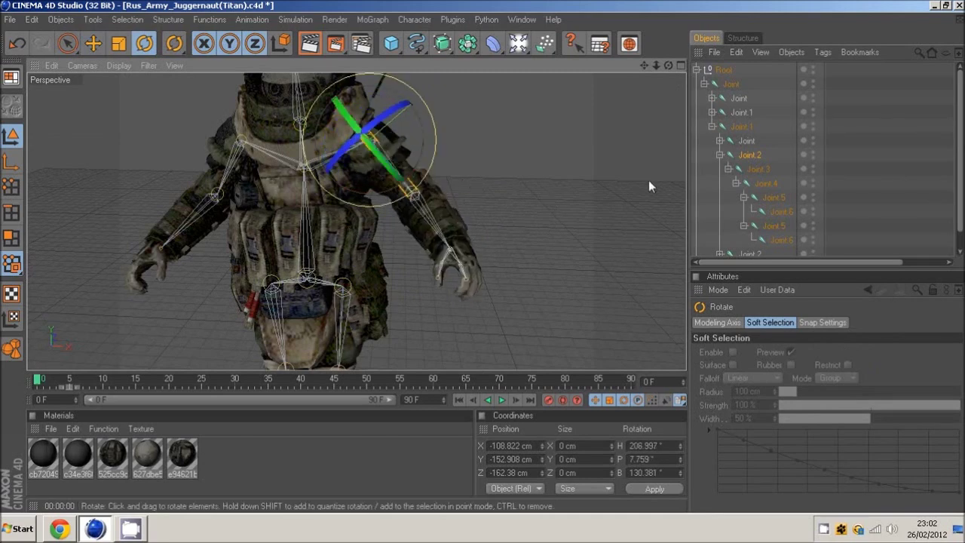
Step: Rotate Joint.3 to about H -51.8°, P -11.4°, B 37.9° to pose the left forearm
left_click(757, 168)
left_click_drag(436, 162, 386, 207)
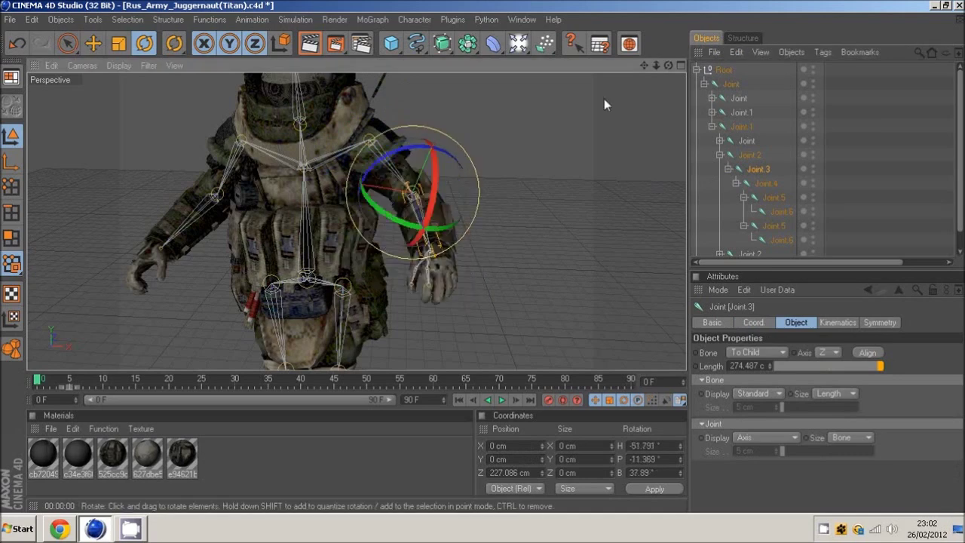
left_click_drag(667, 66, 483, 256)
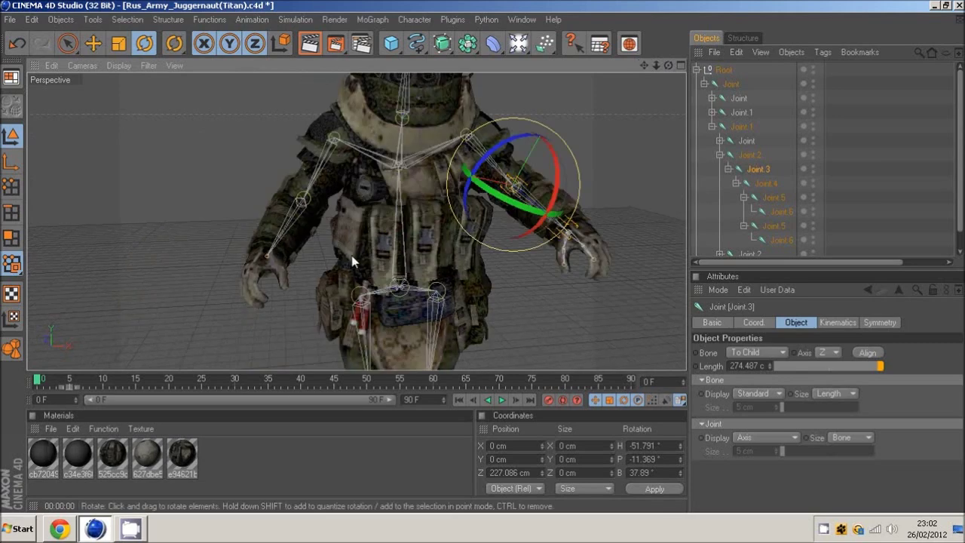
Step: Activate the Weight Tool for the left thigh's Joint.1 and erase its weights from the torso and waist pouches
left_click_drag(645, 62, 492, 218)
left_click_drag(643, 65, 391, 275)
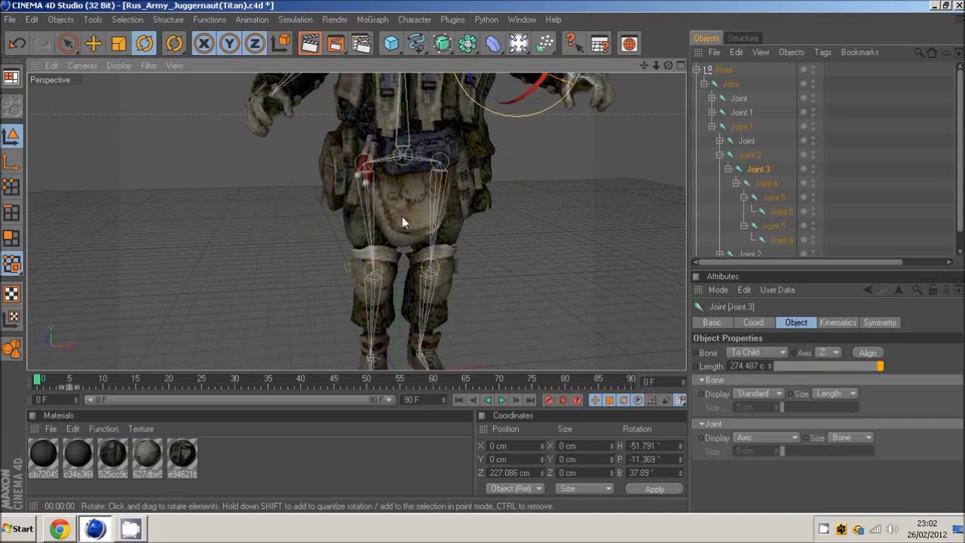
left_click_drag(657, 66, 479, 256)
left_click_drag(646, 64, 384, 157)
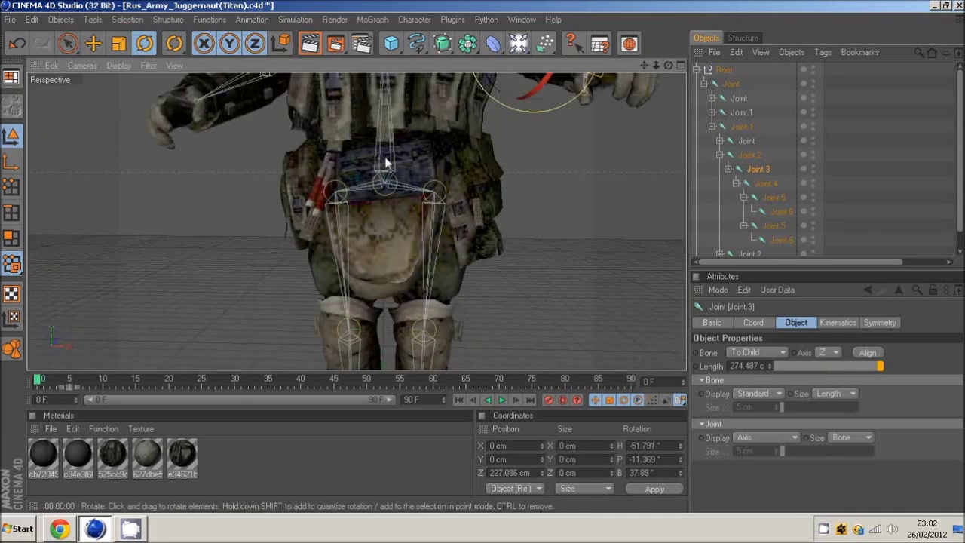
left_click(740, 113)
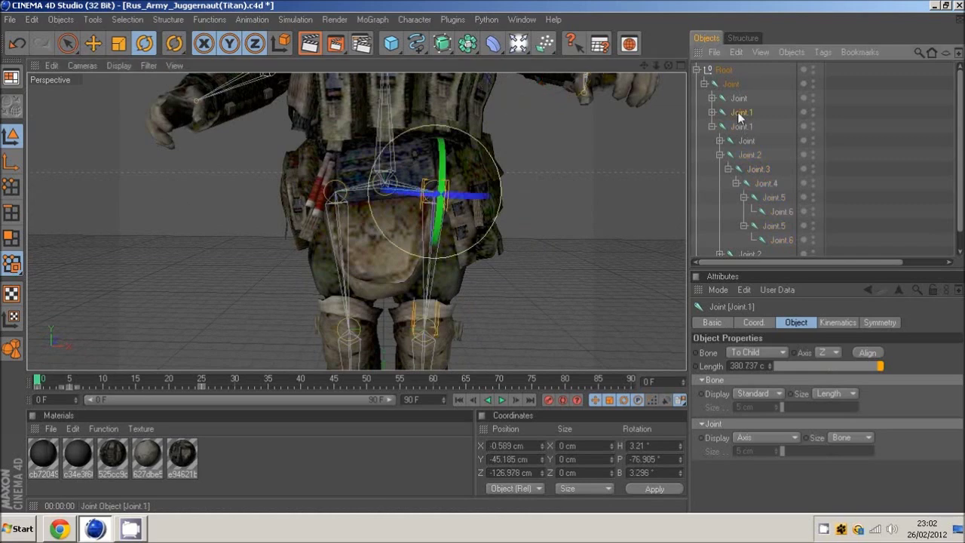
left_click(373, 20)
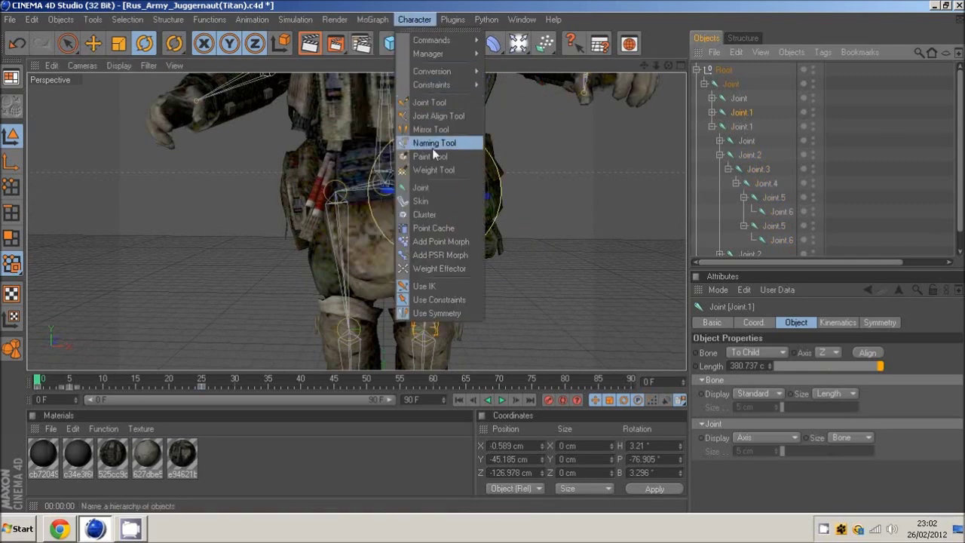
left_click(429, 143)
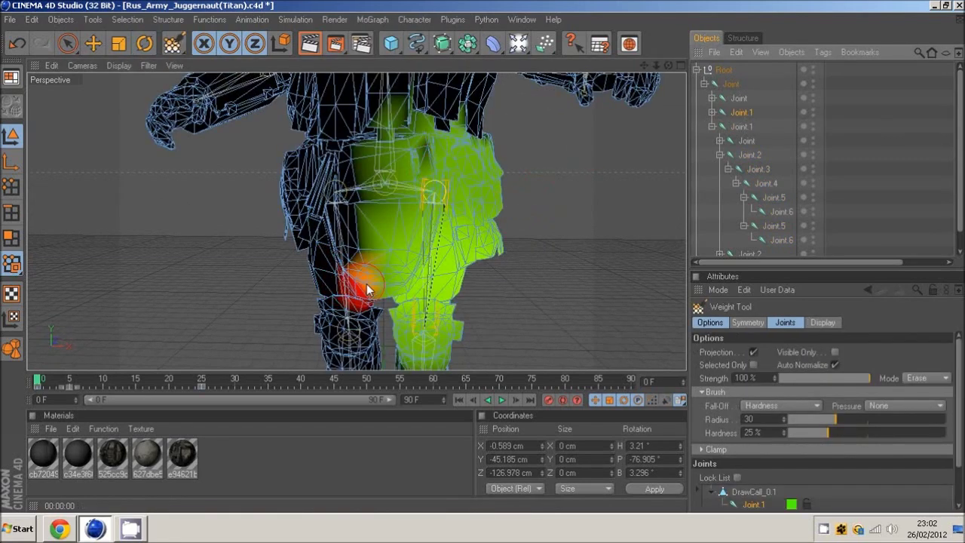
mouse_move(667, 66)
left_mouse_down()
mouse_move(492, 270)
mouse_move(495, 264)
mouse_move(362, 264)
left_mouse_up()
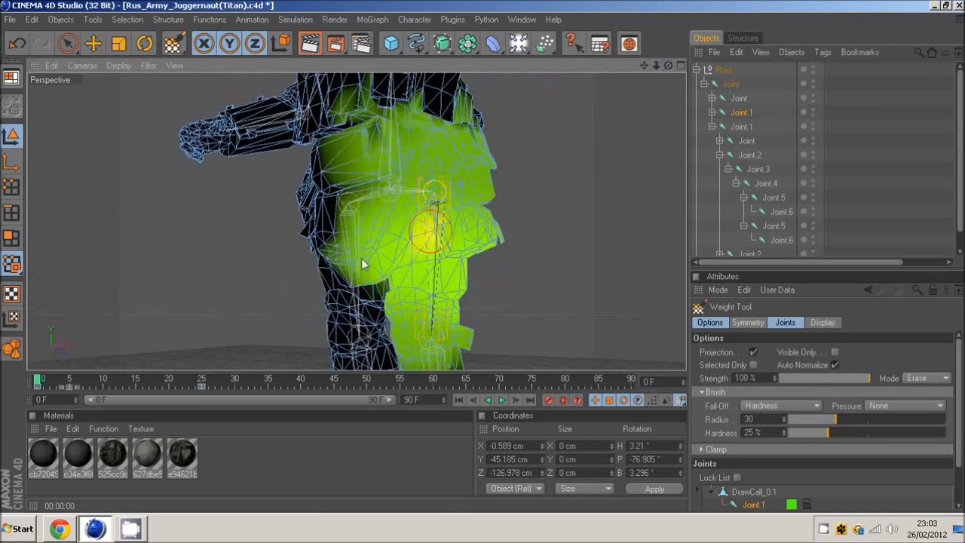
mouse_move(369, 219)
left_mouse_down()
mouse_move(328, 226)
mouse_move(369, 260)
mouse_move(352, 112)
mouse_move(437, 113)
mouse_move(428, 159)
mouse_move(539, 126)
left_mouse_up()
left_click_drag(667, 66, 423, 230)
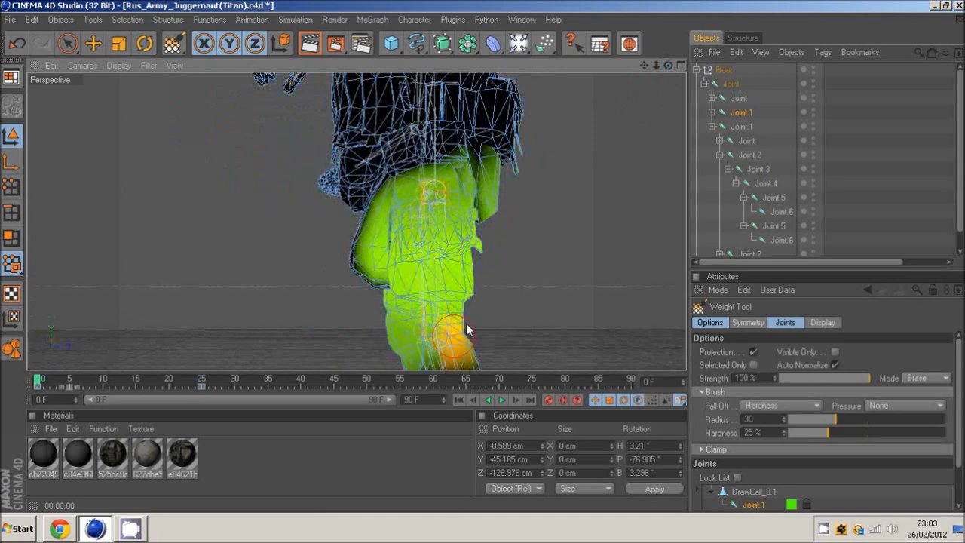
Step: Erase the remaining Joint.1 weights from the side pouch, groin plate and left shin
mouse_move(593, 251)
left_mouse_down()
mouse_move(444, 266)
mouse_move(488, 254)
left_mouse_up()
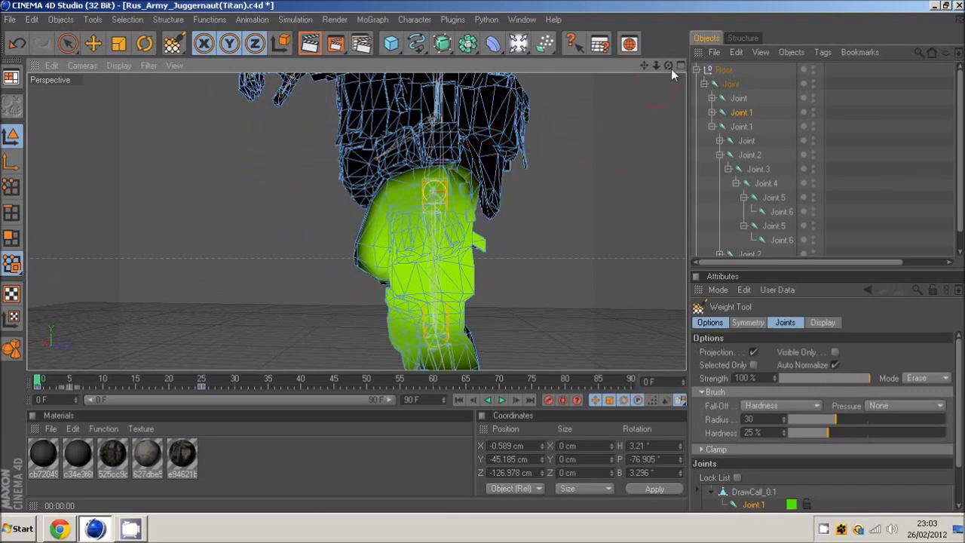
mouse_move(670, 68)
left_mouse_down()
mouse_move(561, 275)
mouse_move(483, 259)
mouse_move(554, 282)
mouse_move(455, 254)
mouse_move(581, 176)
left_mouse_up()
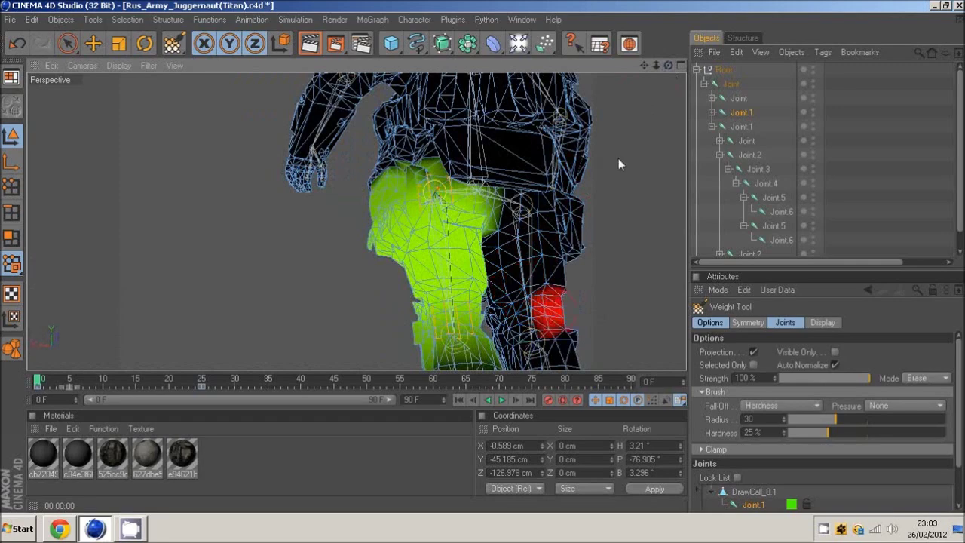
mouse_move(668, 66)
left_mouse_down()
mouse_move(373, 265)
mouse_move(531, 254)
mouse_move(659, 73)
mouse_move(482, 255)
left_mouse_up()
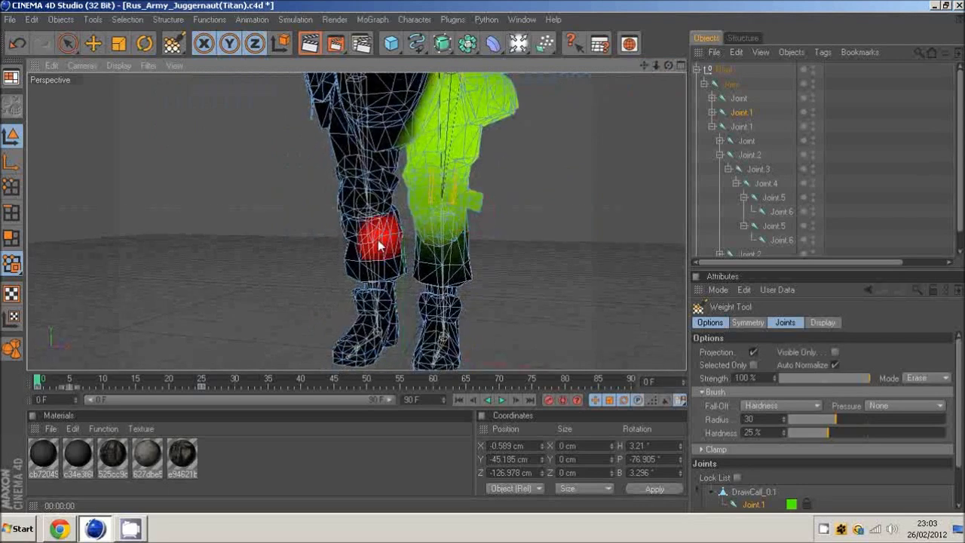
left_click_drag(667, 66, 433, 216)
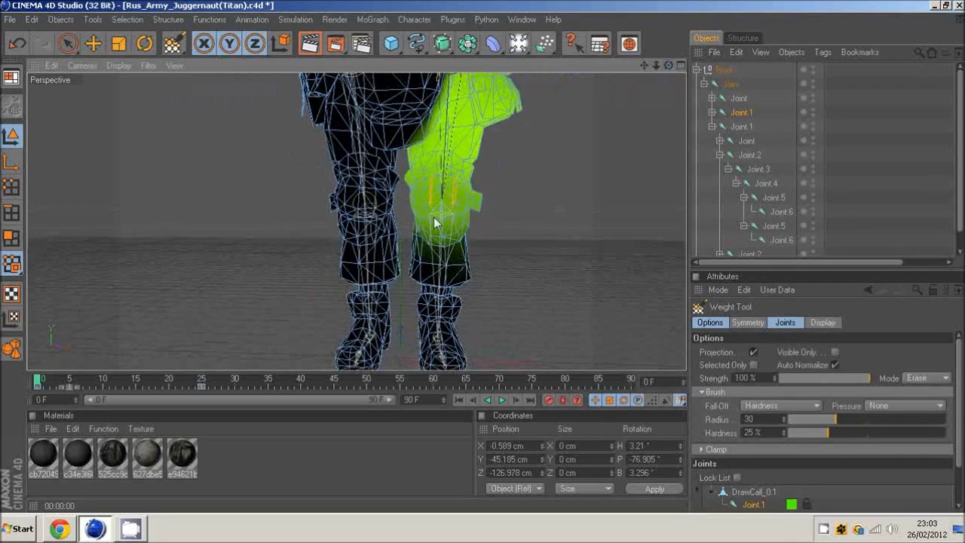
left_click_drag(483, 257, 483, 259)
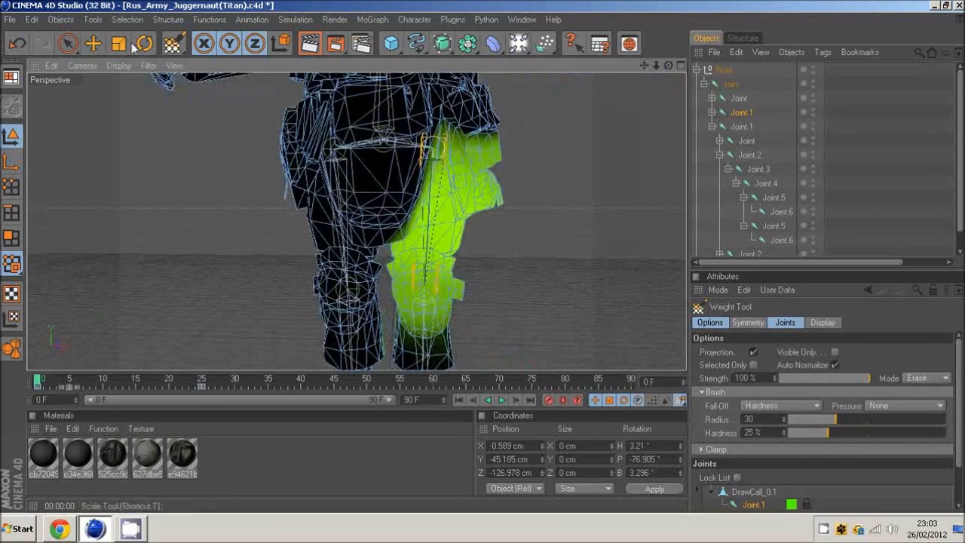
Step: Test-rotate Joint.1 to about H -21.0°, P -76.1°, B -20.2° and undo the rotation
left_click(144, 44)
left_click_drag(434, 180, 431, 202)
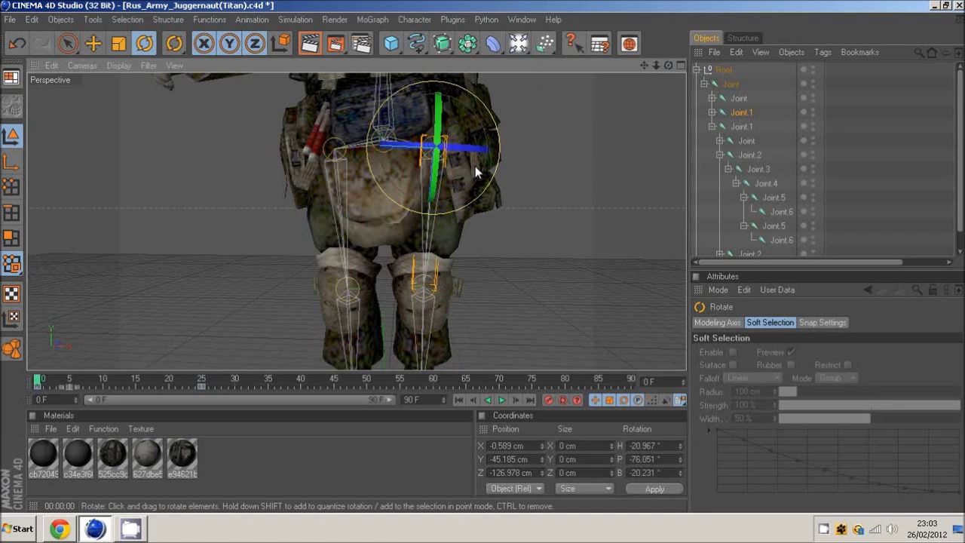
key("ctrl+z")
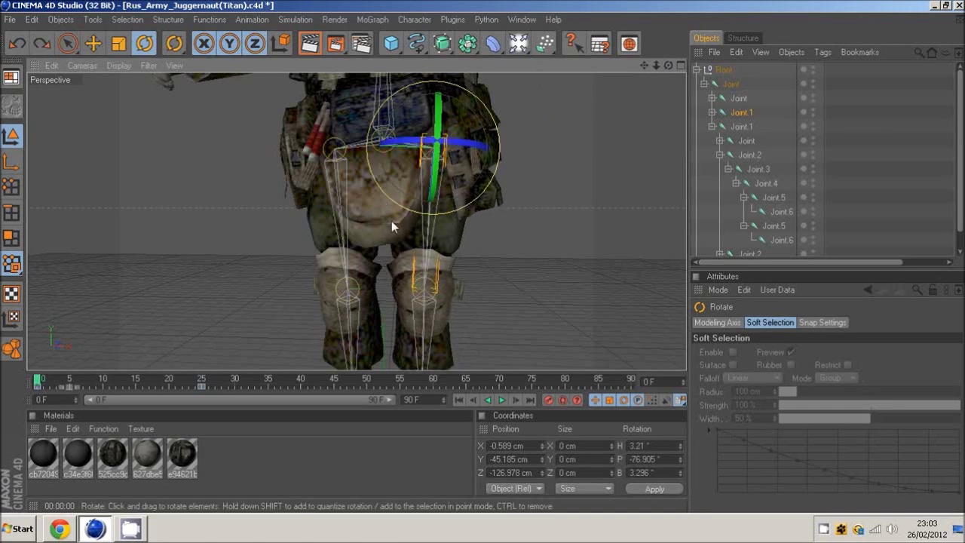
Step: Set the Weight Tool's mode to Add and paint Joint.1 weights onto the groin plate's half beside the left thigh
left_click(407, 19)
left_click(426, 168)
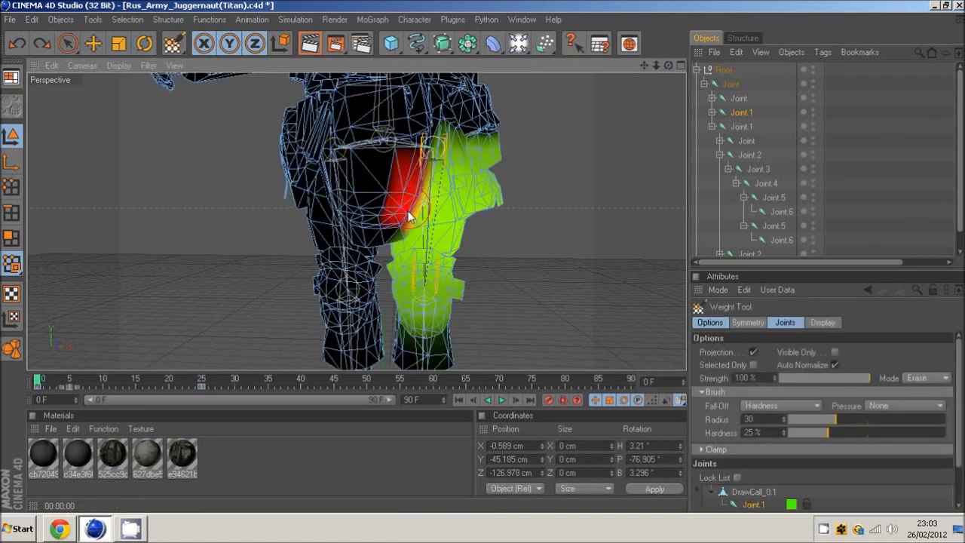
left_click(915, 379)
left_click(920, 242)
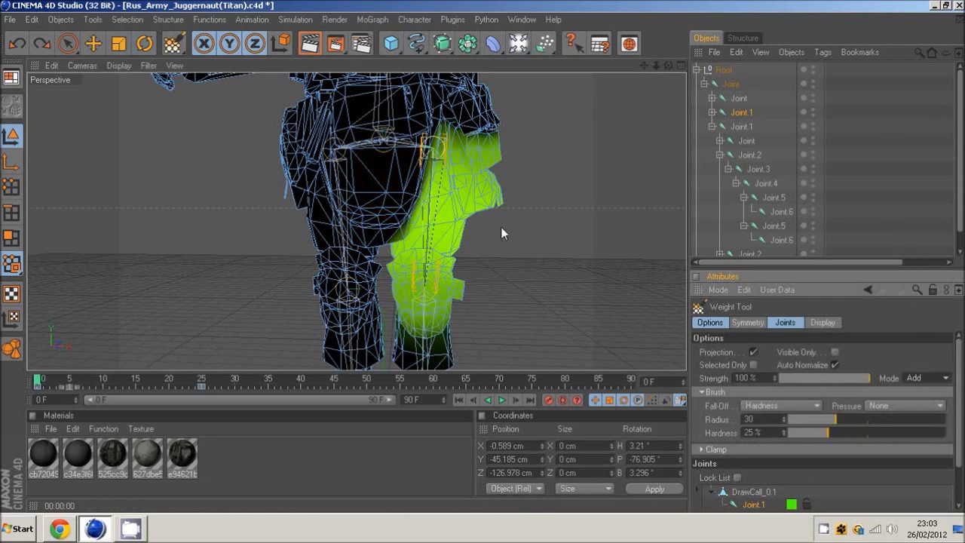
mouse_move(452, 219)
left_mouse_down()
mouse_move(370, 183)
mouse_move(407, 162)
mouse_move(437, 181)
mouse_move(392, 188)
left_mouse_up()
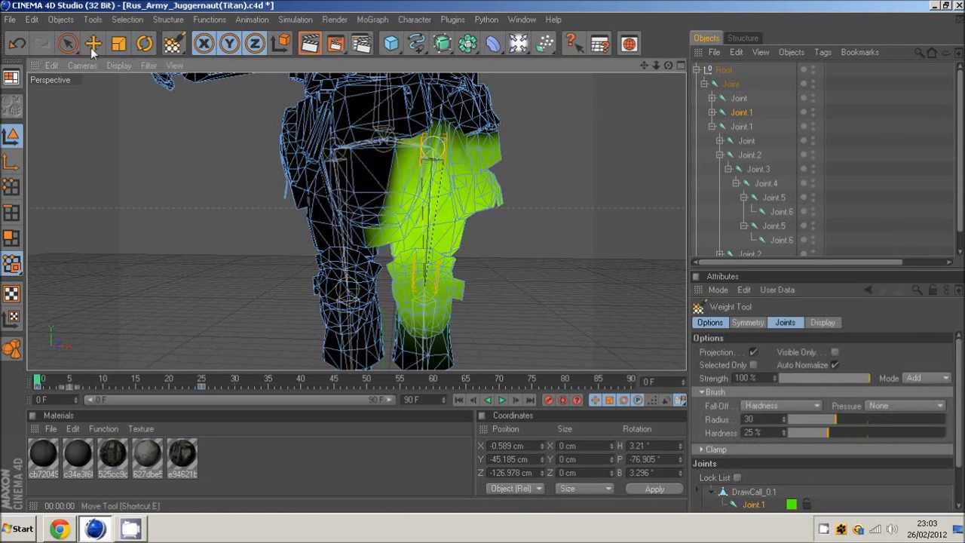
Step: Test-rotate Joint.1 to about H -42.0°, P -72.7°, B -40.5° and undo the rotation
left_click(144, 44)
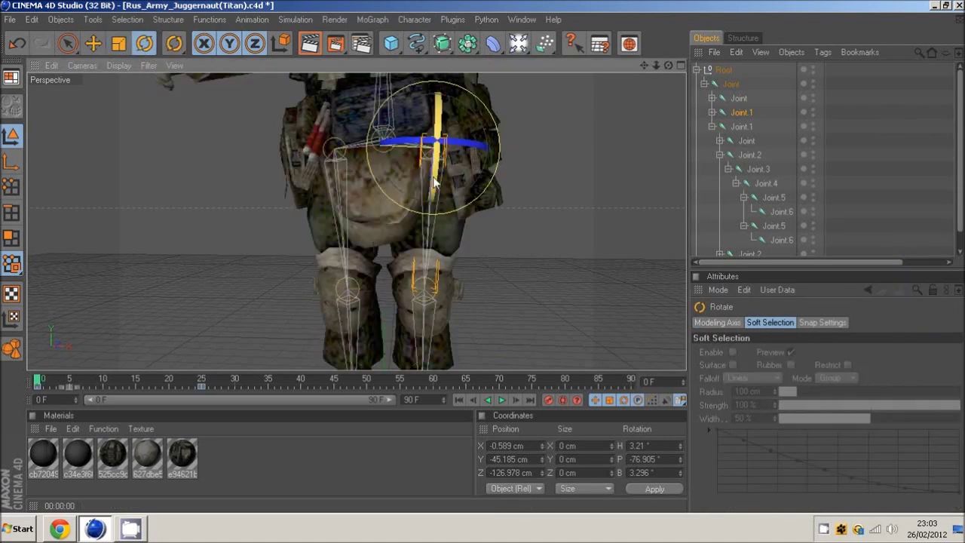
left_click_drag(437, 181, 422, 199)
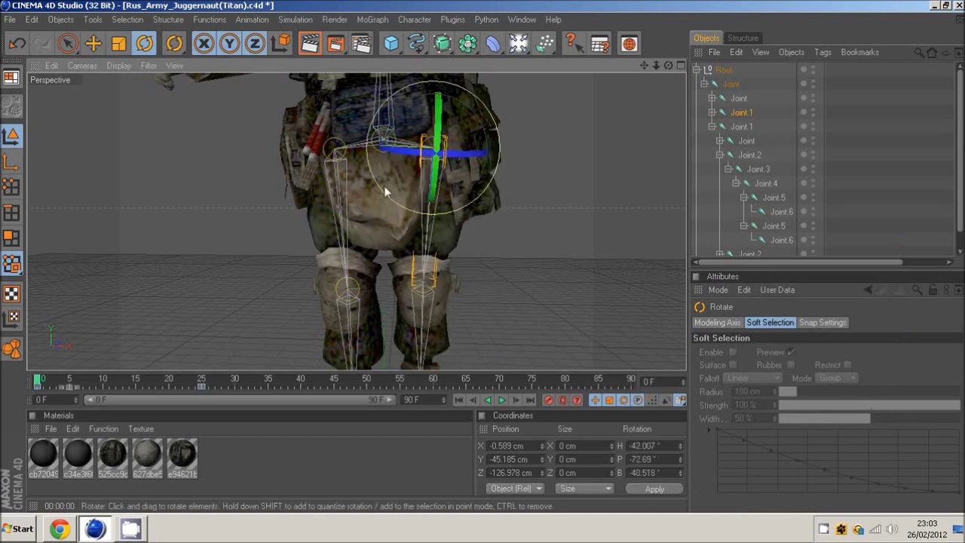
key("ctrl+z")
Step: Examine the whole rigged character from several angles, with the Root hierarchy collapsed and the joint selection cleared
left_click_drag(669, 66, 499, 233)
key("e")
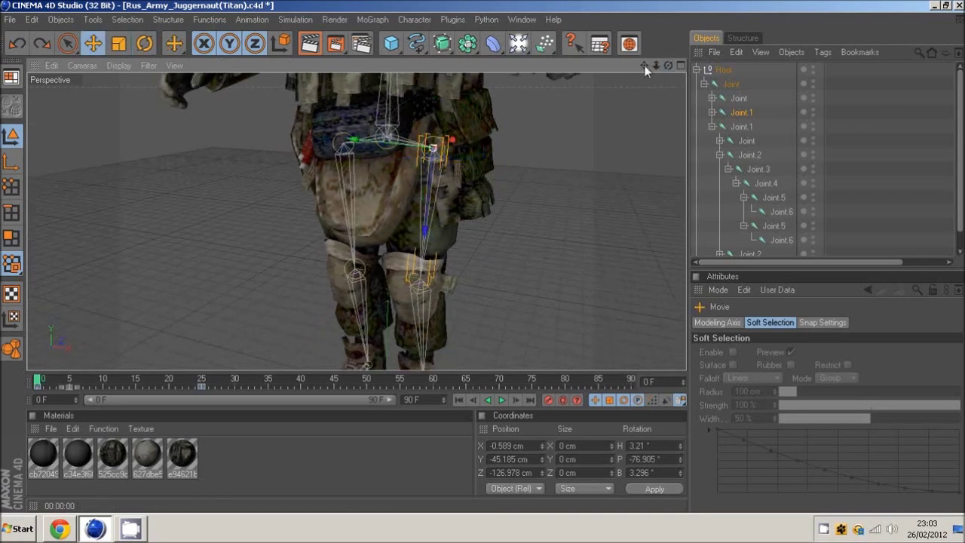
left_click_drag(483, 256, 483, 255)
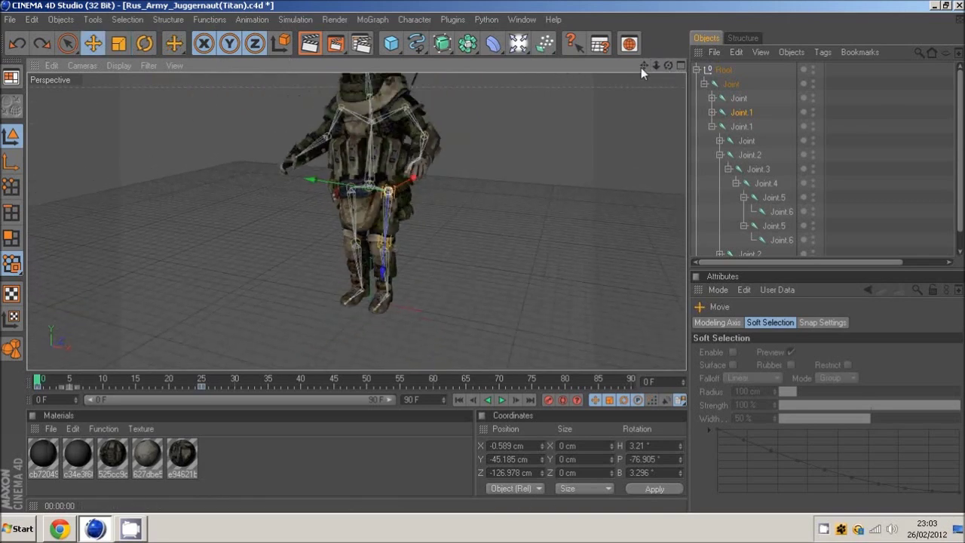
left_click_drag(643, 67, 476, 226)
left_click_drag(501, 260, 520, 260)
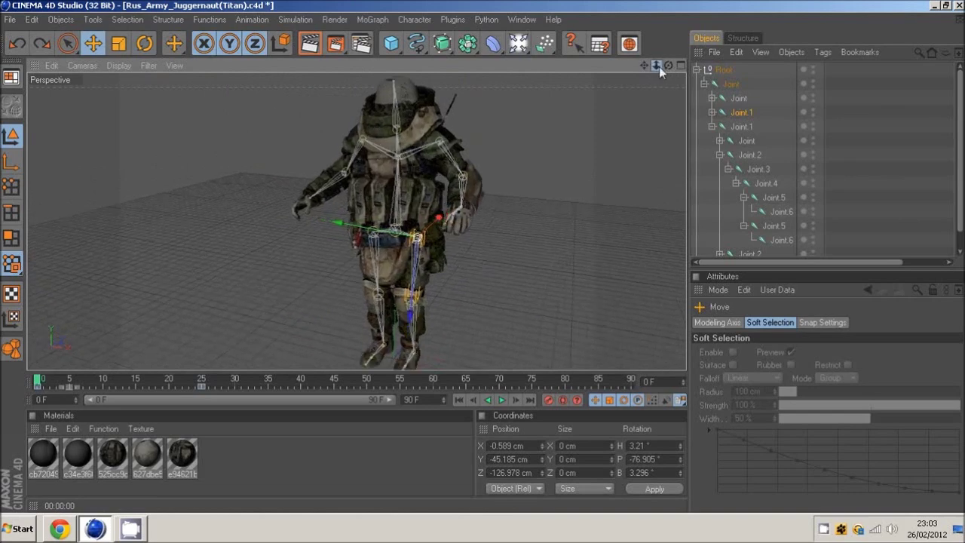
left_click_drag(667, 66, 482, 257)
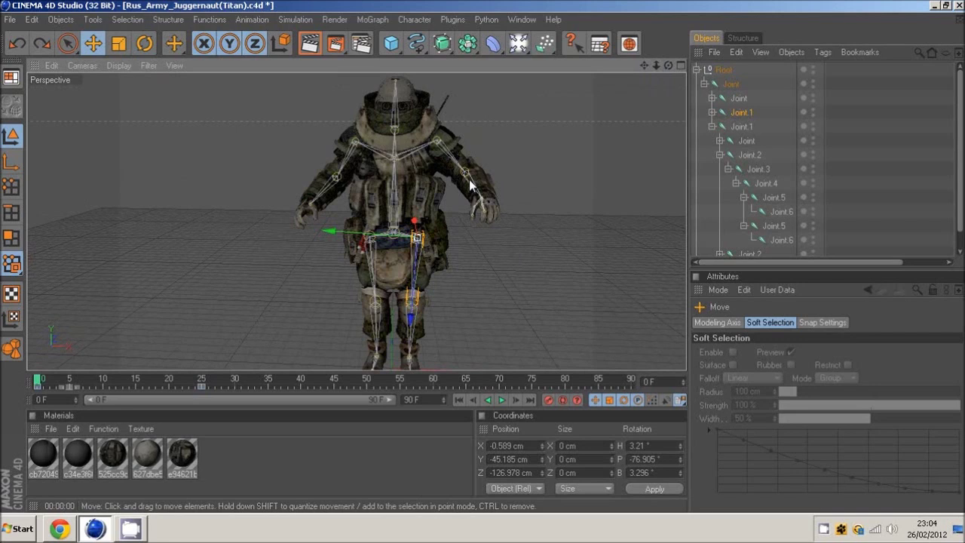
left_click(697, 69)
left_click(739, 140)
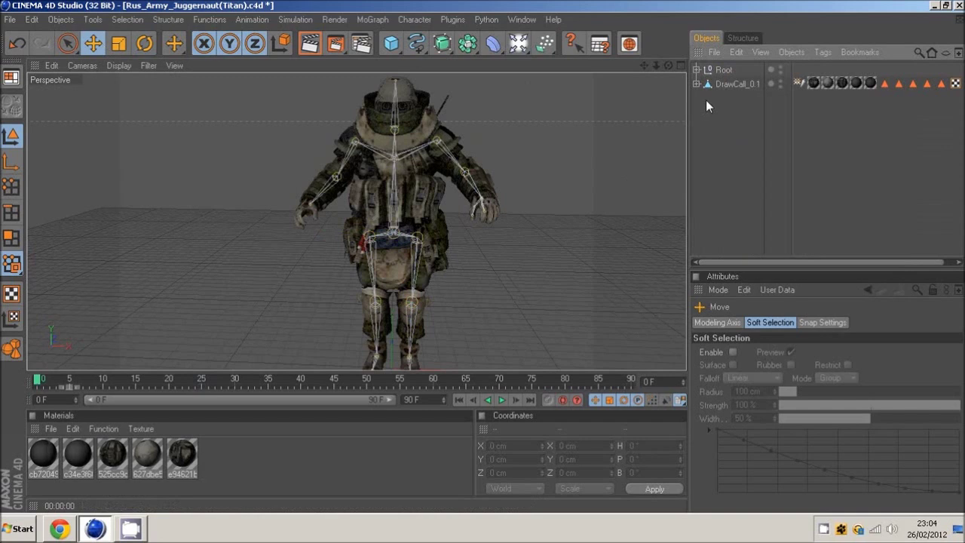
left_click_drag(645, 65, 483, 262)
left_click_drag(669, 66, 339, 213)
Step: Select the left arm's Joint.2, Joint.3 and Joint.4 together and create an IK chain from them
left_click(696, 69)
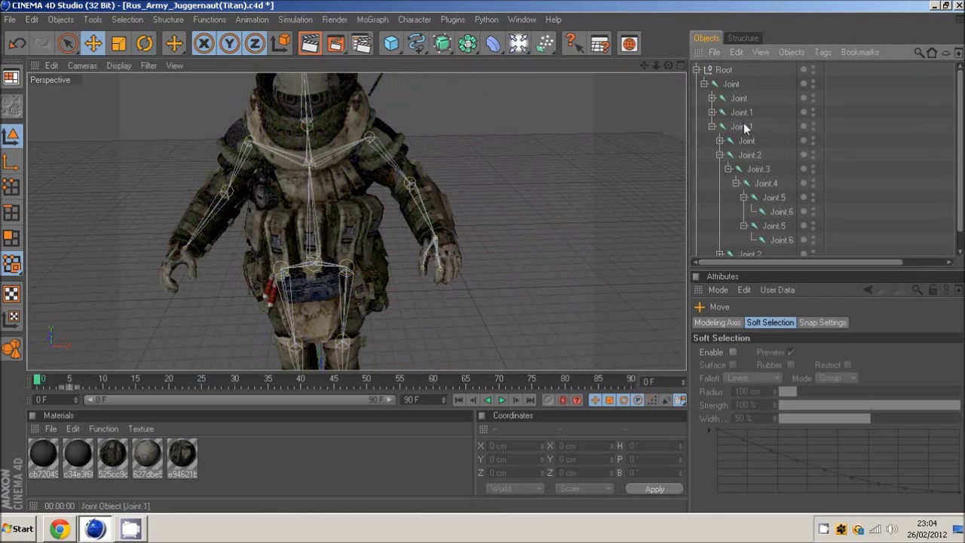
left_click(757, 169)
left_click(752, 156)
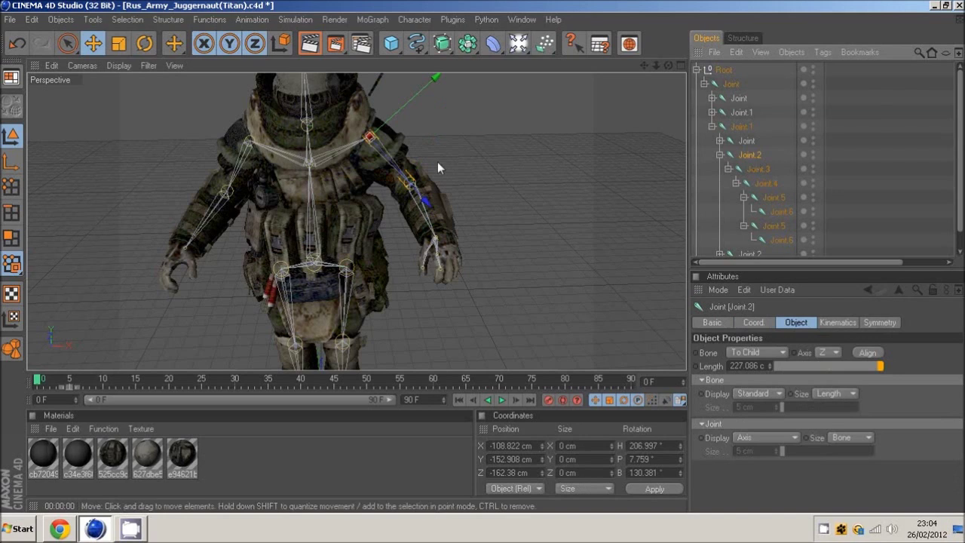
left_click(760, 171, "ctrl")
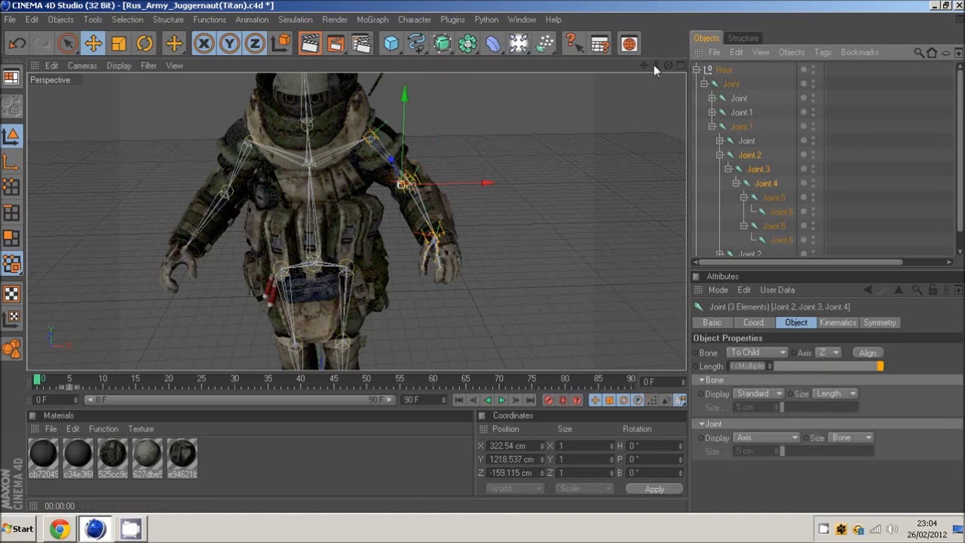
left_click(415, 20)
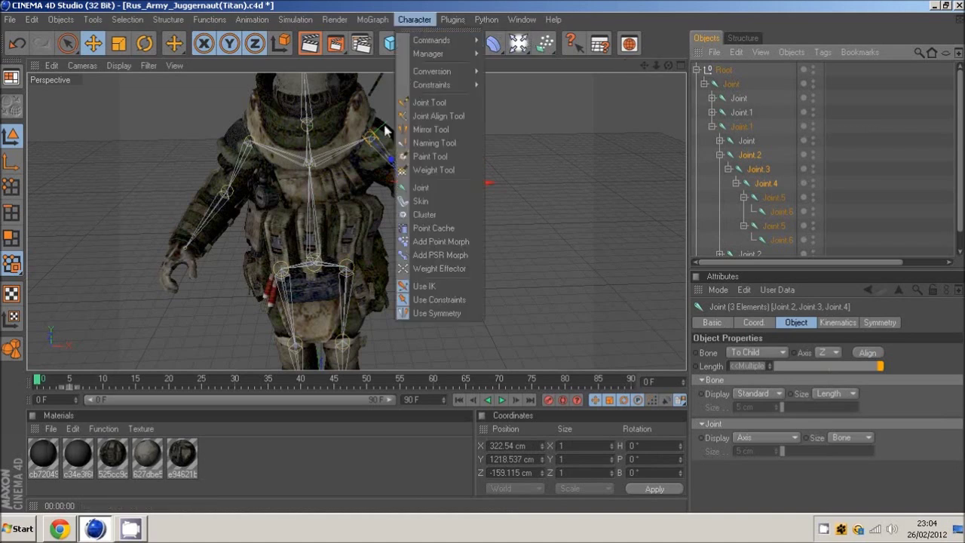
mouse_move(432, 44)
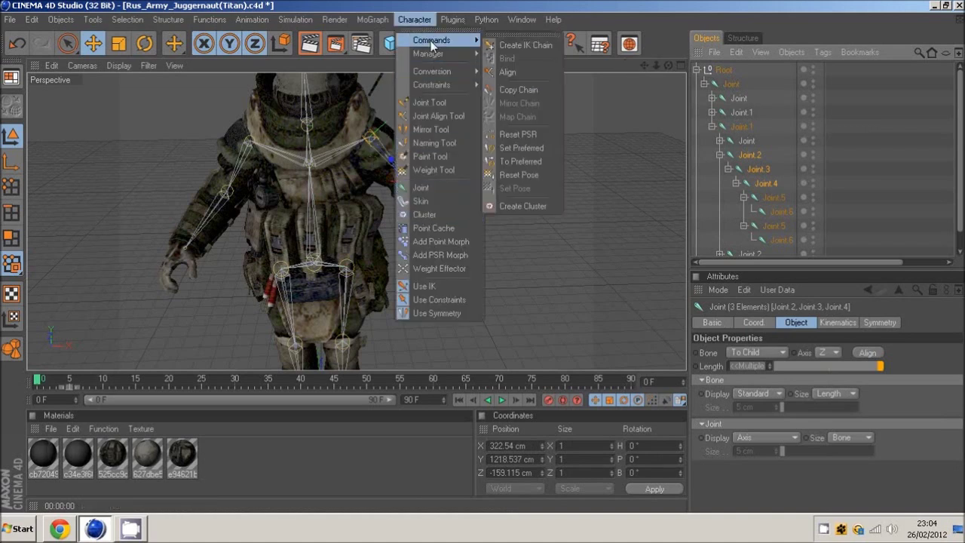
left_click(525, 45)
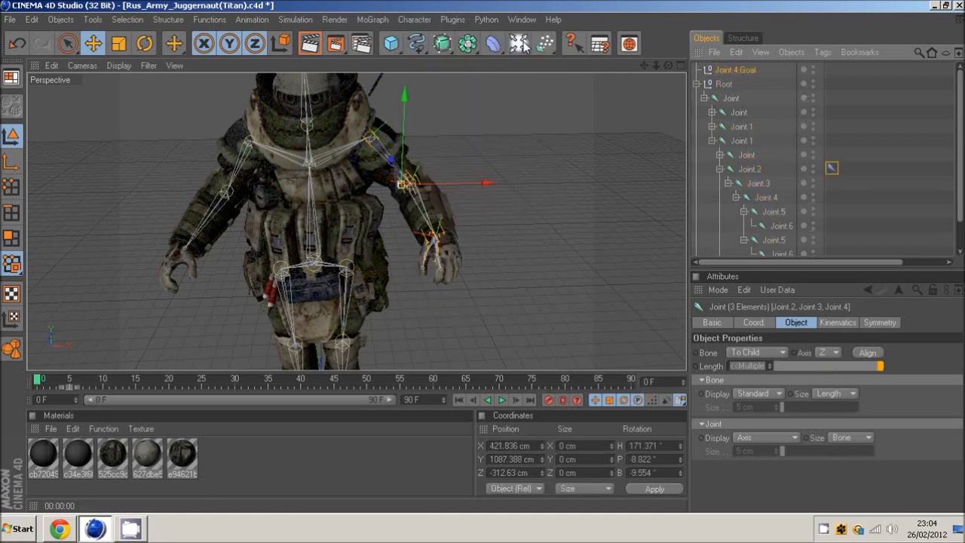
Step: Move the left arm's IK goal to about X 480.5 cm, Y 1274.8 cm, Z -231.7 cm to raise the arm
left_click_drag(669, 66, 433, 276)
mouse_move(435, 217)
left_mouse_down()
mouse_move(483, 254)
mouse_move(436, 241)
mouse_move(482, 256)
mouse_move(482, 247)
mouse_move(488, 272)
mouse_move(516, 255)
mouse_move(473, 262)
mouse_move(477, 248)
mouse_move(482, 256)
left_mouse_up()
key("ctrl+z")
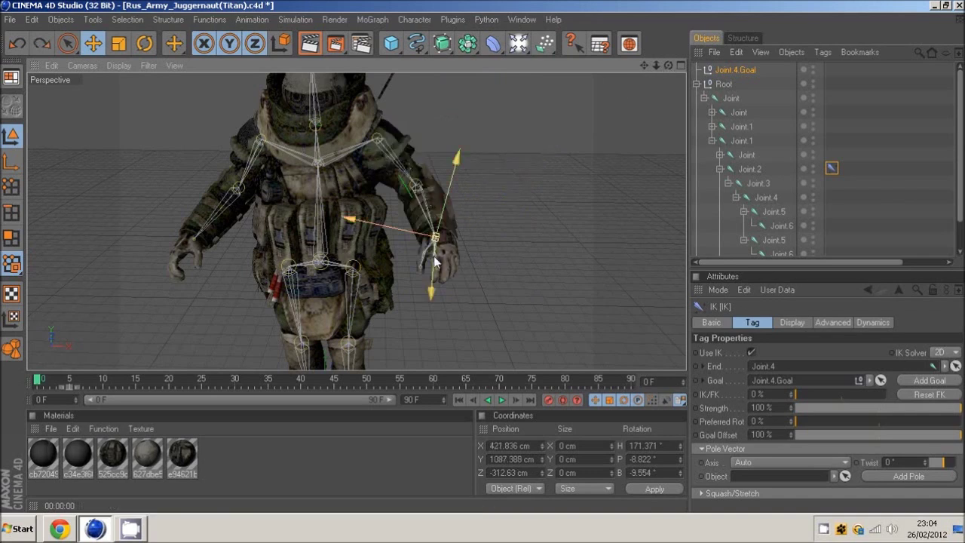
left_click_drag(438, 242, 483, 255)
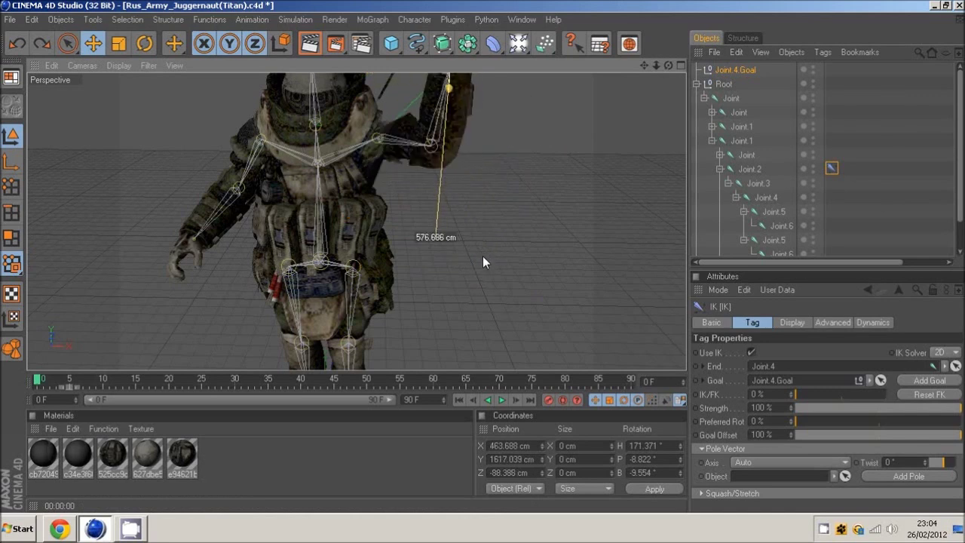
left_click_drag(483, 262, 436, 245)
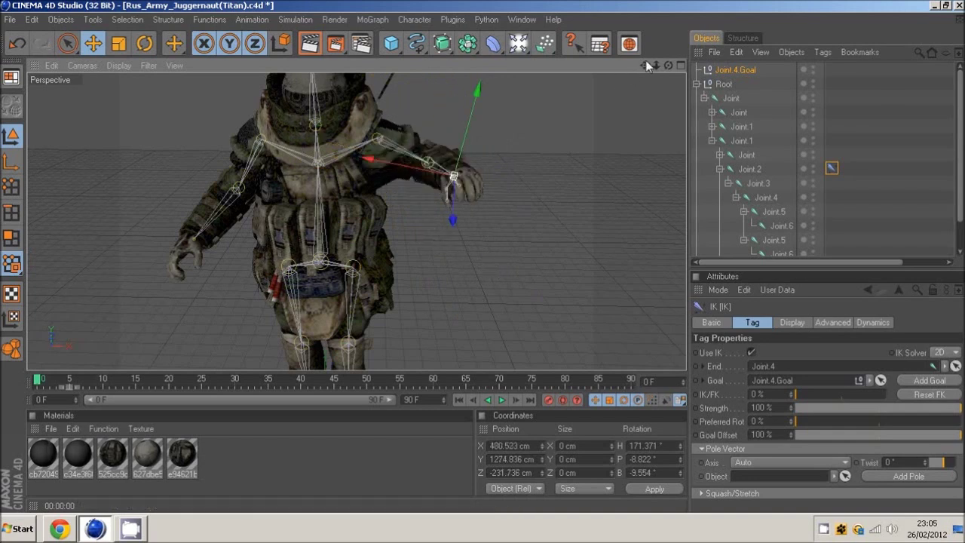
Step: Try small moves of the left arm's Joint.2 and its IK goal, and undo them
left_click(728, 70)
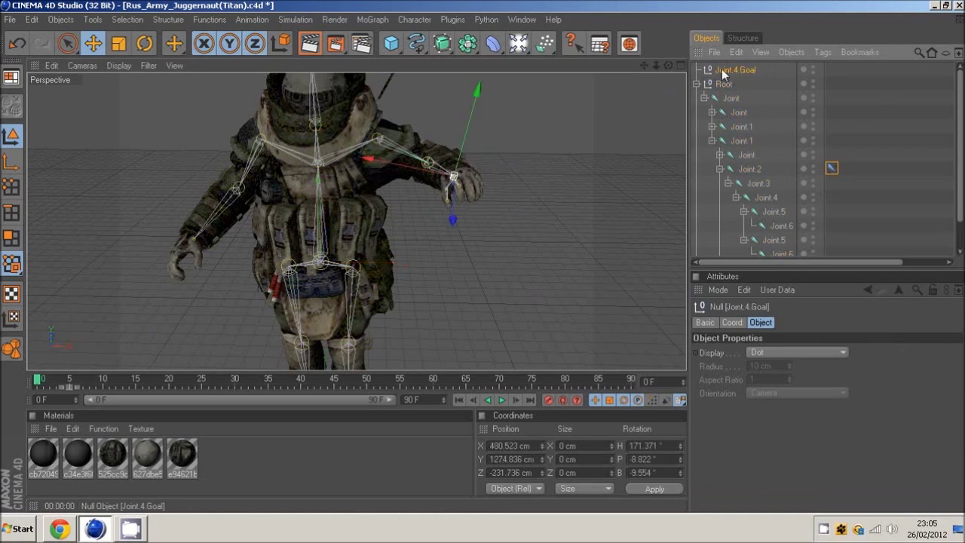
left_click(742, 170)
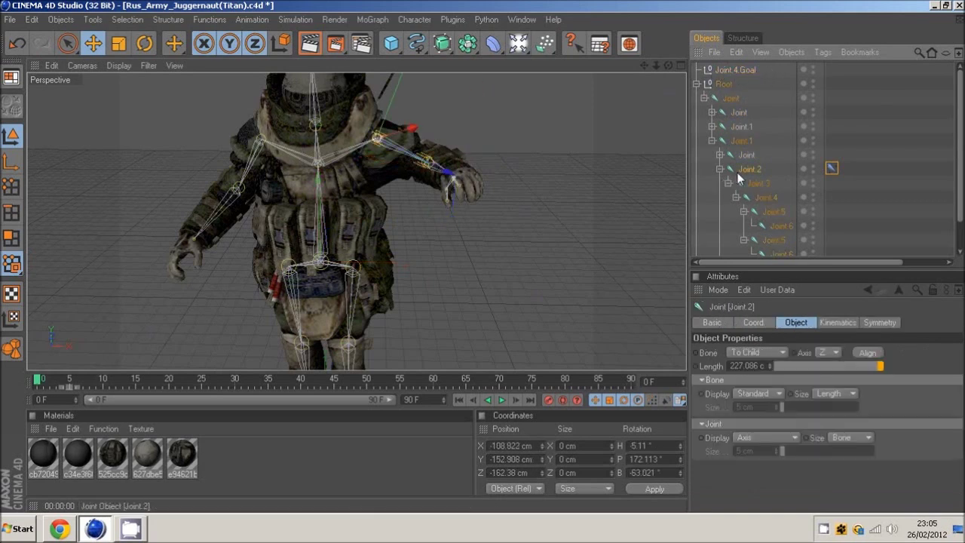
left_click_drag(382, 139, 397, 134)
left_click(732, 70)
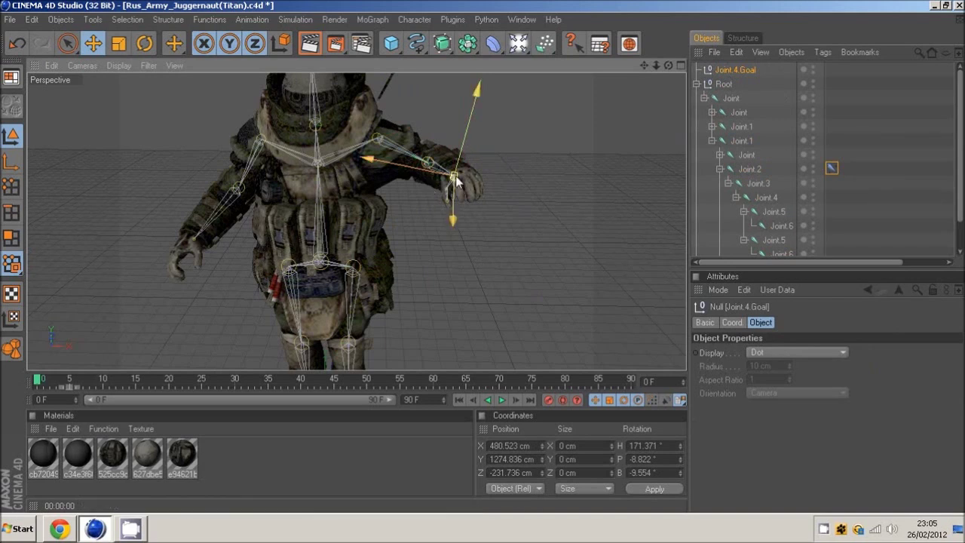
mouse_move(456, 176)
left_mouse_down()
mouse_move(445, 148)
mouse_move(440, 189)
mouse_move(453, 173)
left_mouse_up()
key("ctrl+z")
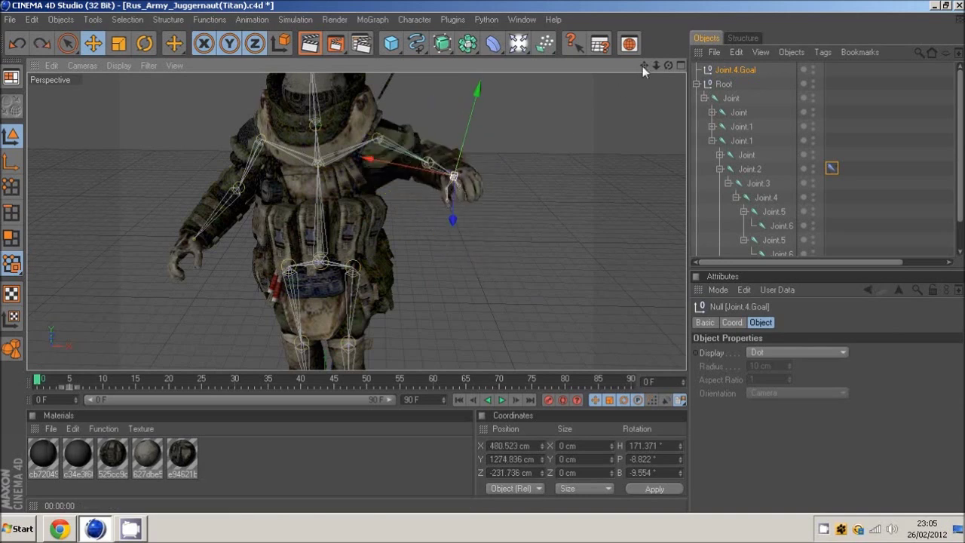
Step: Select the left leg's Joint.1, Joint.2 and Joint.3 together and create an IK chain from them
left_click_drag(644, 66, 679, 97)
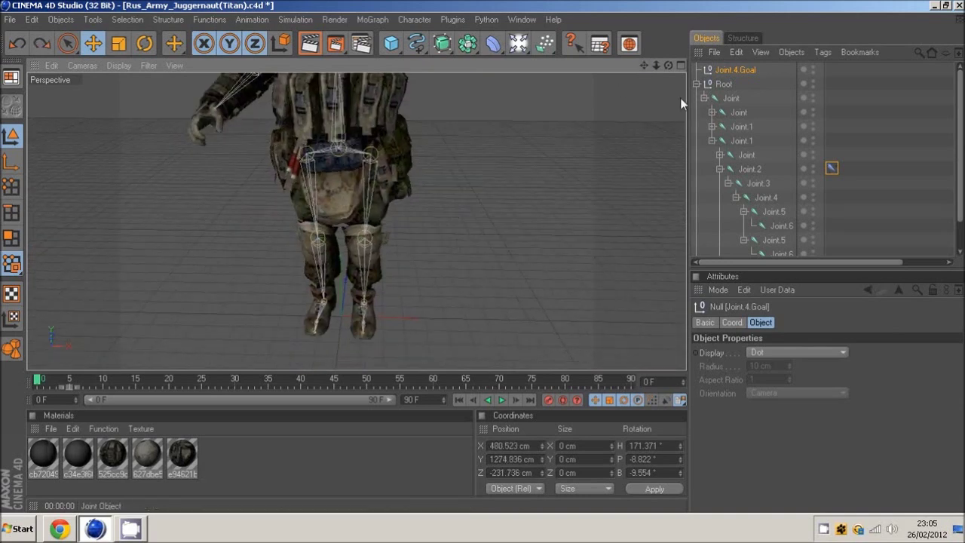
left_click(712, 141)
left_click(742, 127)
left_click(712, 126)
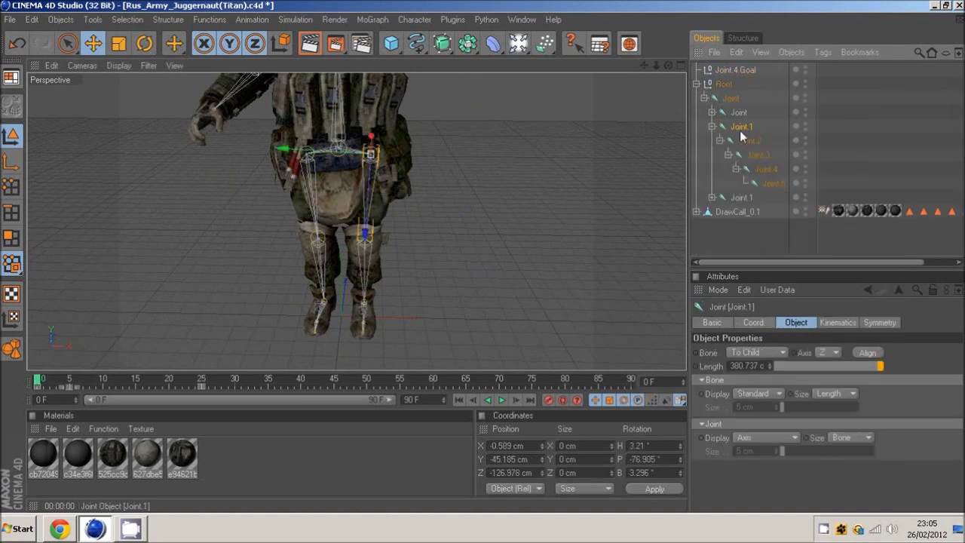
left_click(749, 141, "ctrl")
left_click(758, 155, "ctrl")
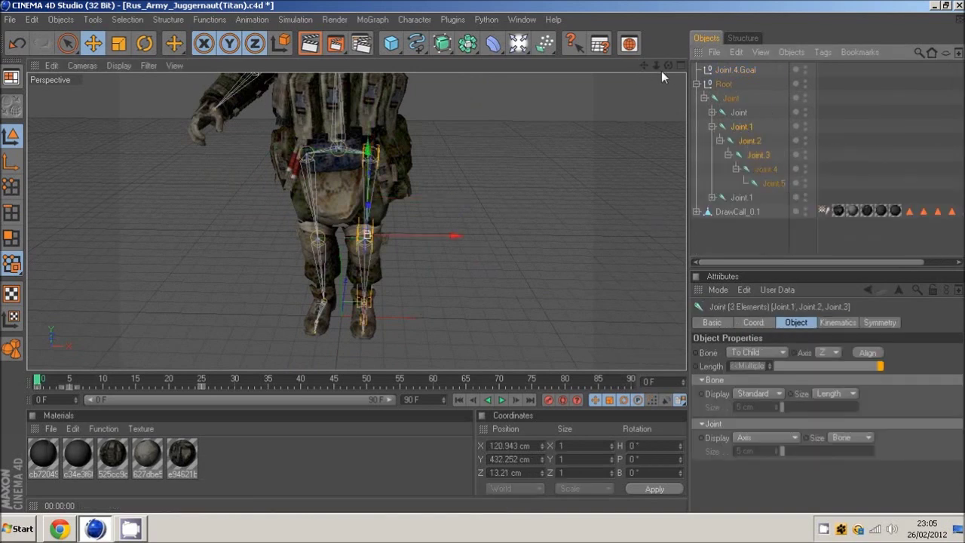
left_click_drag(668, 64, 432, 142)
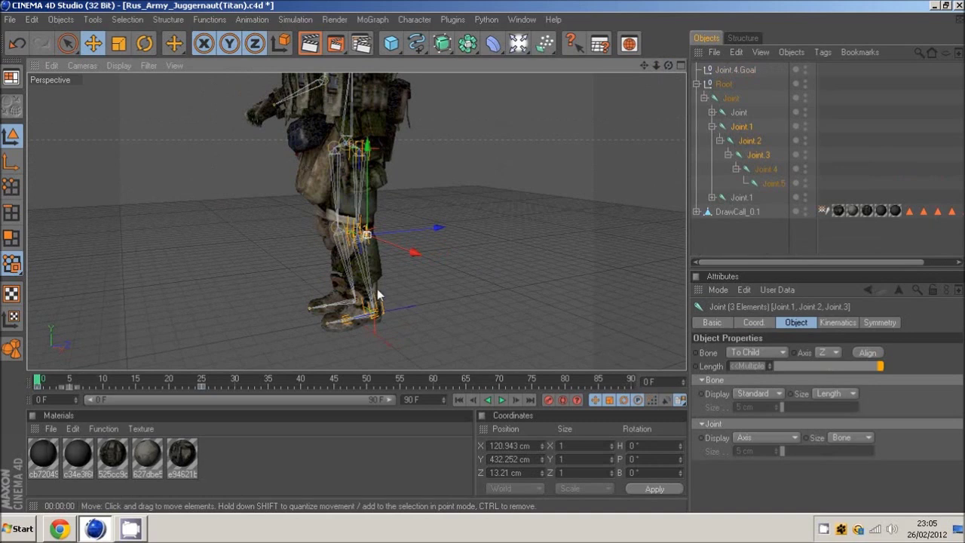
left_click(414, 20)
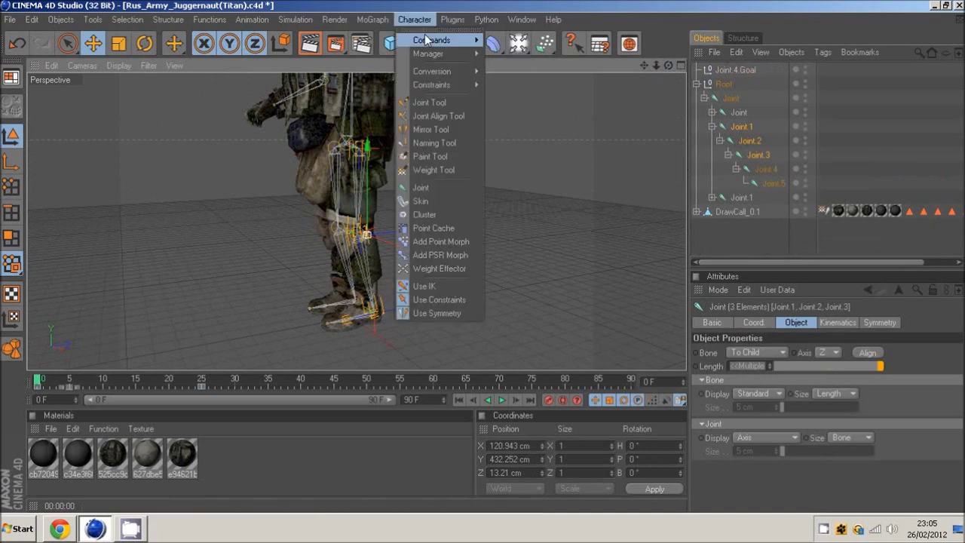
mouse_move(452, 40)
left_click(520, 46)
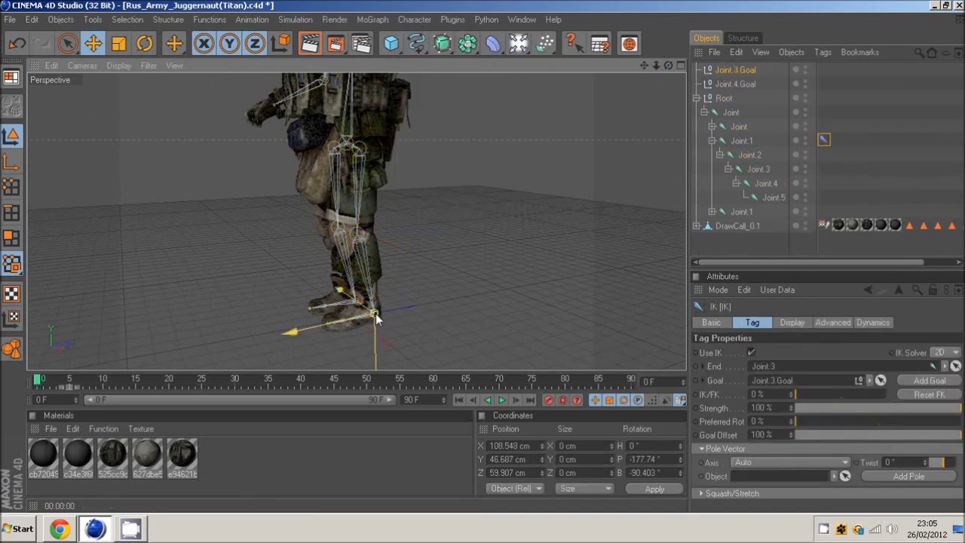
Step: Move the left leg's IK goal forward and up to about X -5.5 cm, Y 151.2 cm, Z -269.5 cm, using the Right view
left_click_drag(377, 320, 486, 236)
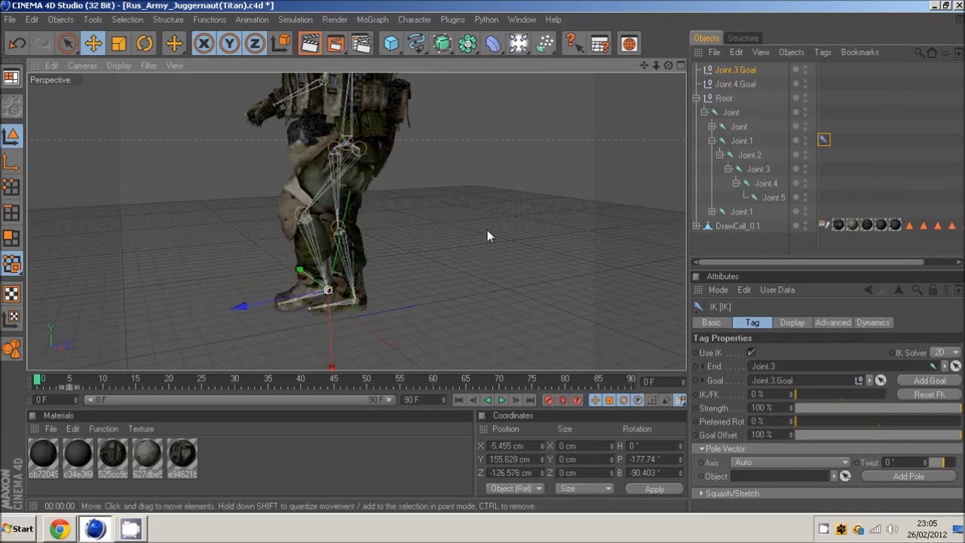
middle_click(487, 237)
middle_click(272, 291)
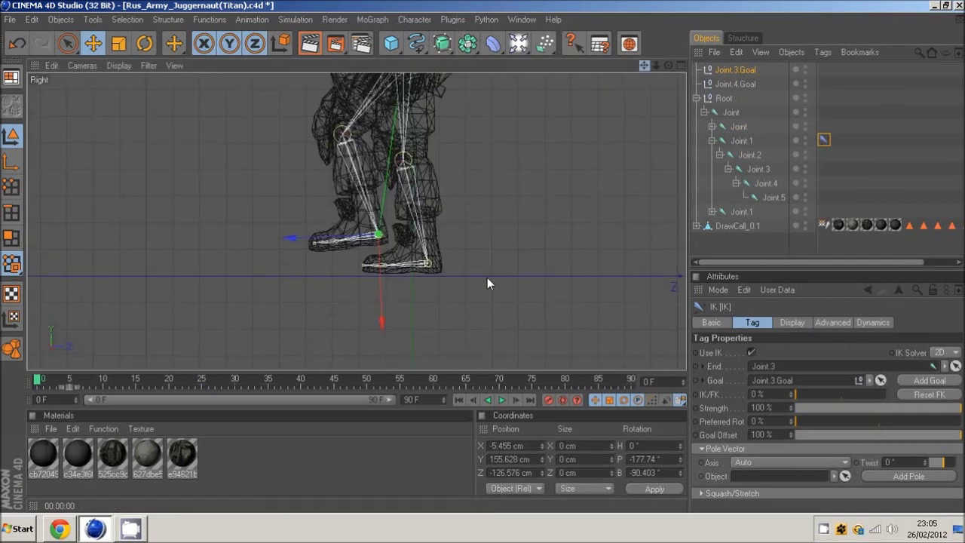
scroll(486, 278, "up", 2)
left_click_drag(657, 65, 351, 249)
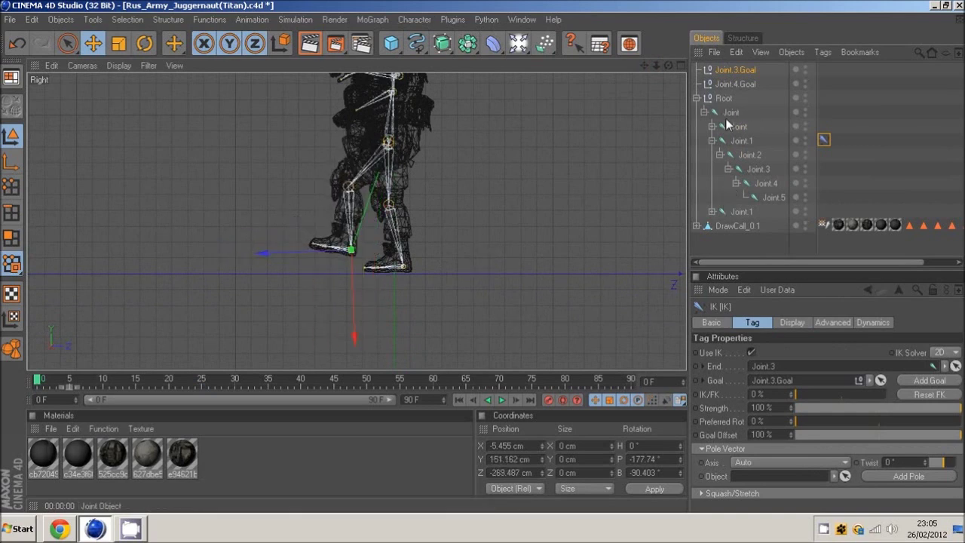
Step: Select the right leg's Joint, Joint.1 and Joint.2 together and create an IK chain from them
left_click(711, 141)
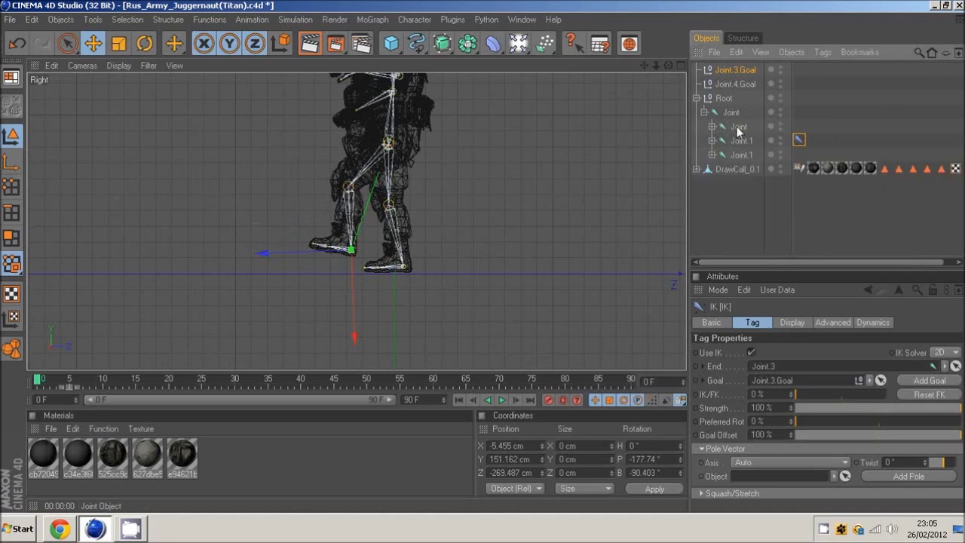
left_click(738, 127)
left_click(712, 127)
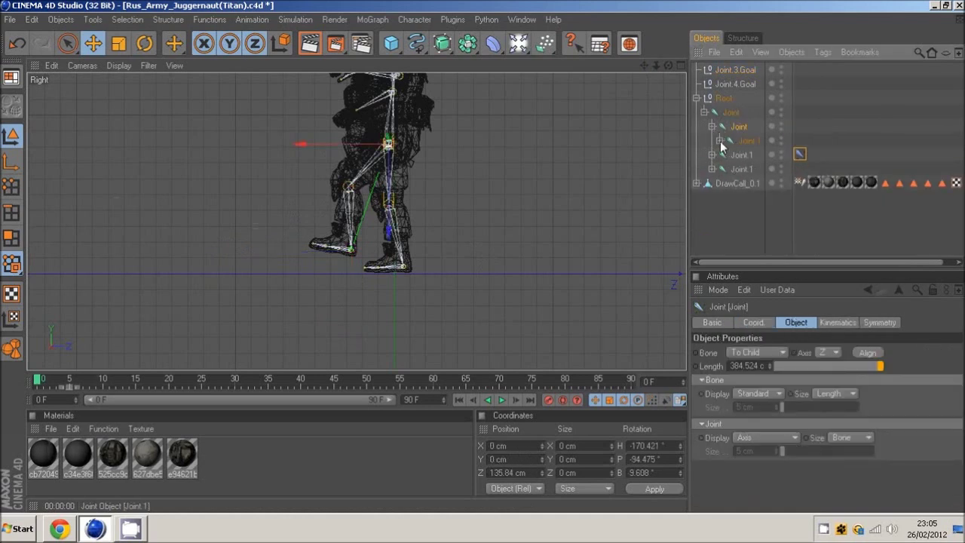
left_click(720, 141)
left_click(749, 154, "shift")
left_click(407, 21)
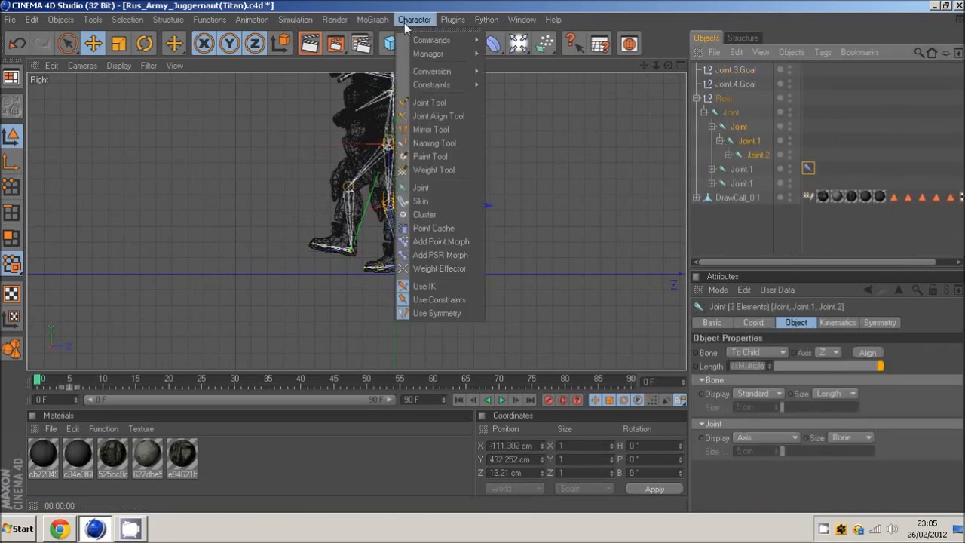
mouse_move(437, 40)
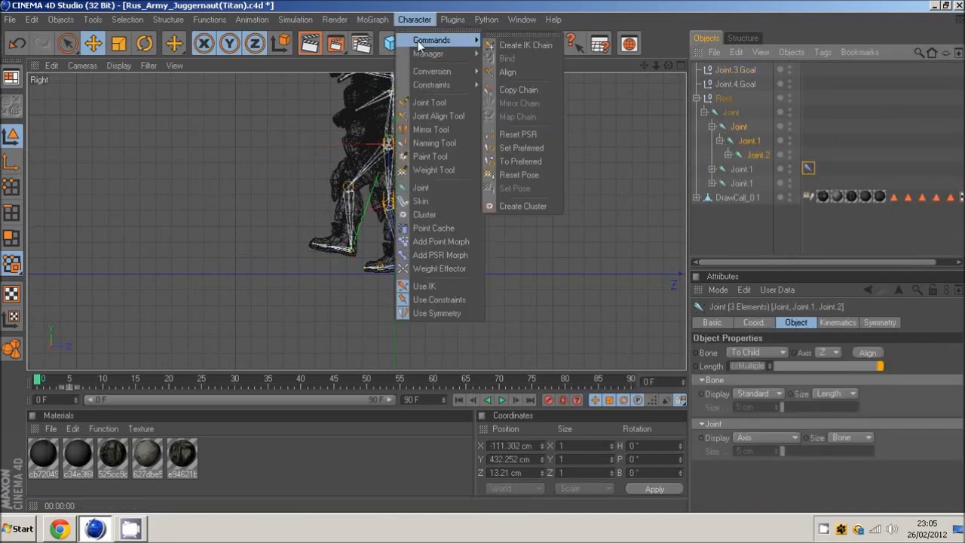
left_click(525, 45)
Step: Pose the legs in a stride, placing the right leg's IK goal at about X -89.3 cm, Y 194.1 cm, Z 385.9 cm
left_click_drag(401, 276, 483, 255)
left_click(741, 84)
left_click(732, 70)
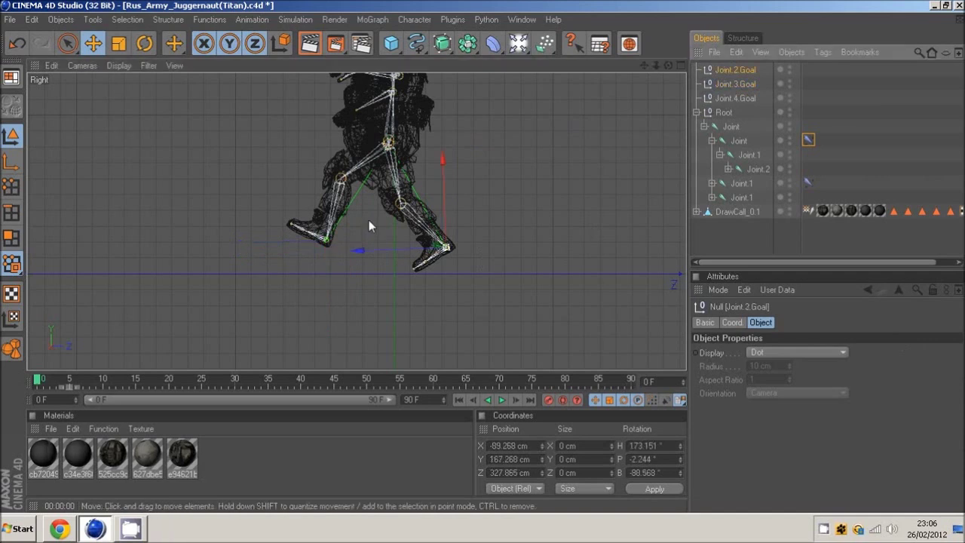
left_click_drag(369, 226, 482, 256)
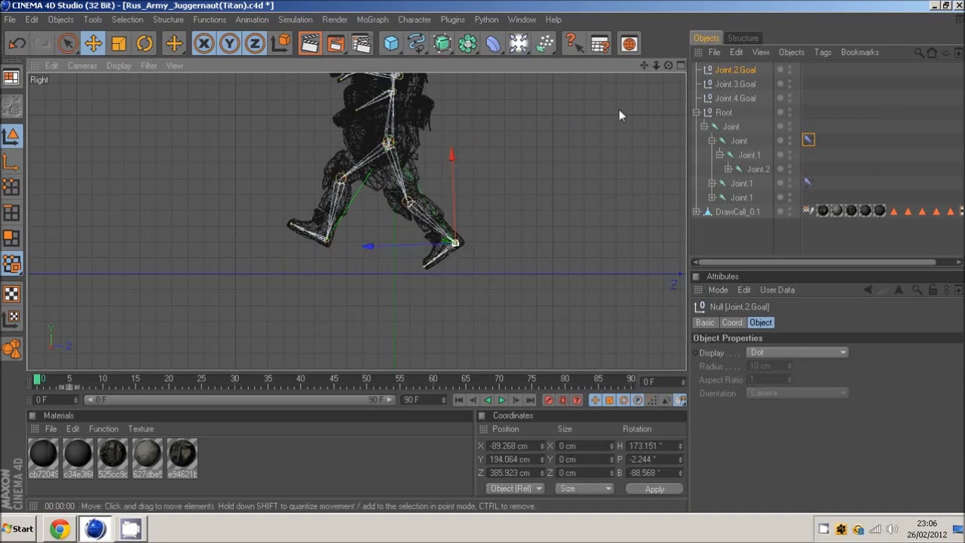
Step: Lower the right leg's IK goal near the ground and raise the left leg's goal to about X 14.5 cm, Y 371.1 cm, Z -375.1 cm
left_click_drag(642, 70, 482, 254)
left_click_drag(448, 320, 404, 303)
left_click(724, 84)
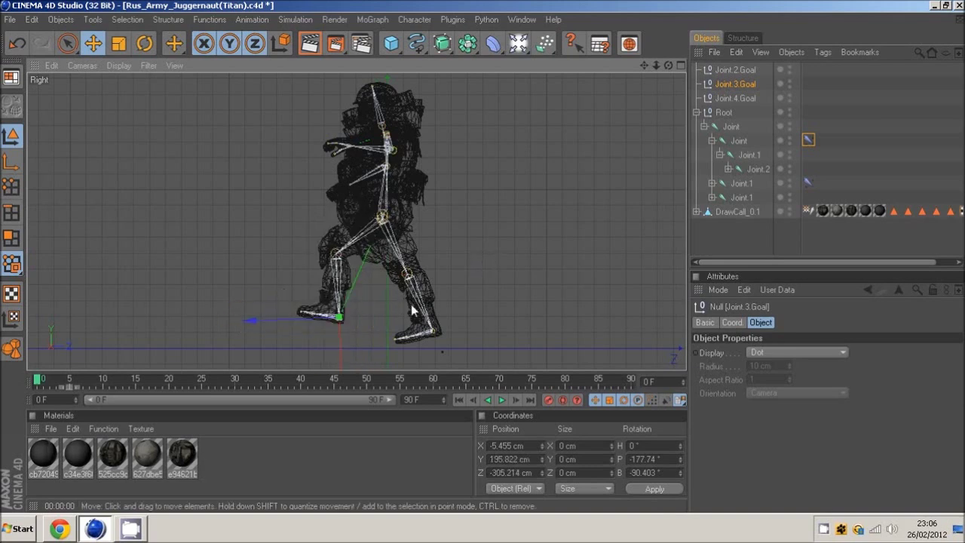
left_click_drag(346, 326, 333, 298)
middle_click(369, 177)
middle_click(240, 150)
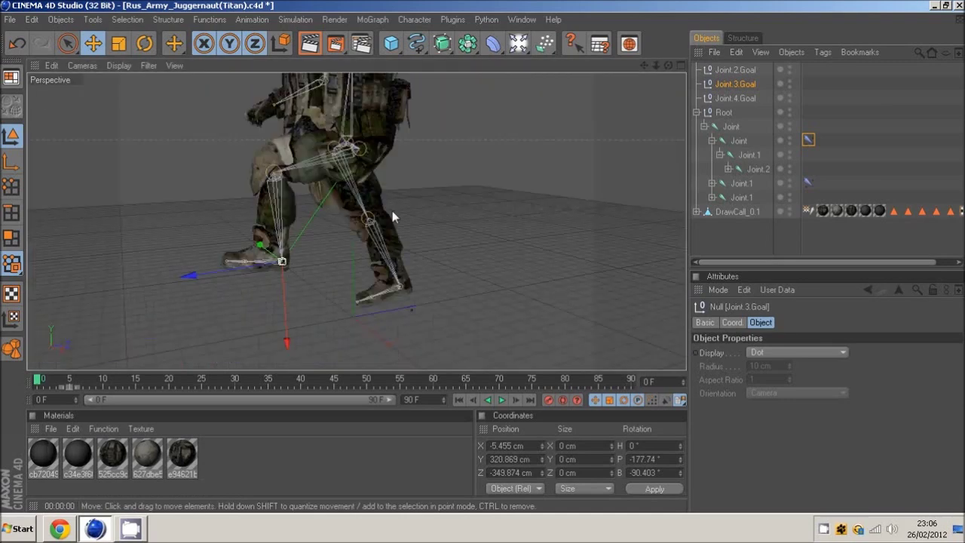
left_click_drag(664, 67, 483, 258)
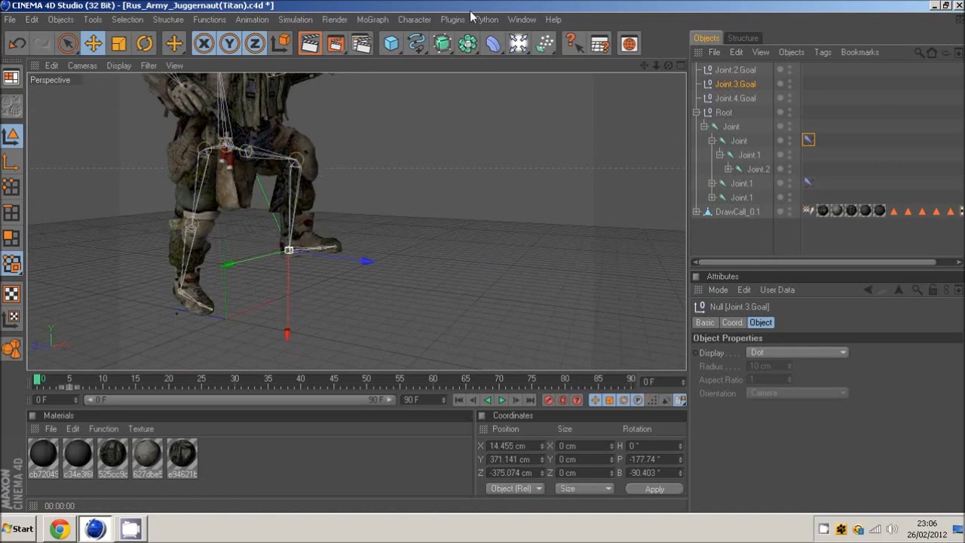
Step: Activate the Weight Tool on the left leg's Joint.1 and set the brush mode to Erase
left_click(730, 128)
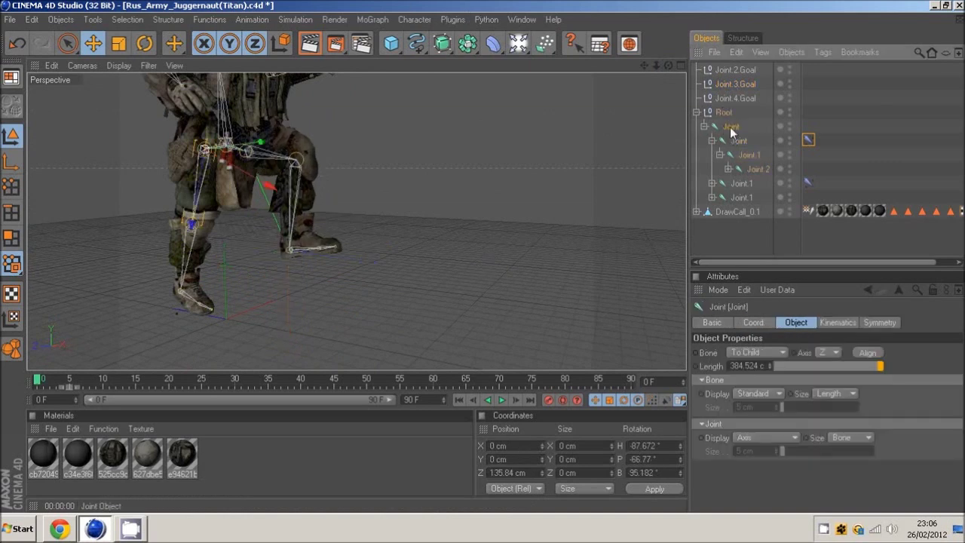
left_click(746, 155)
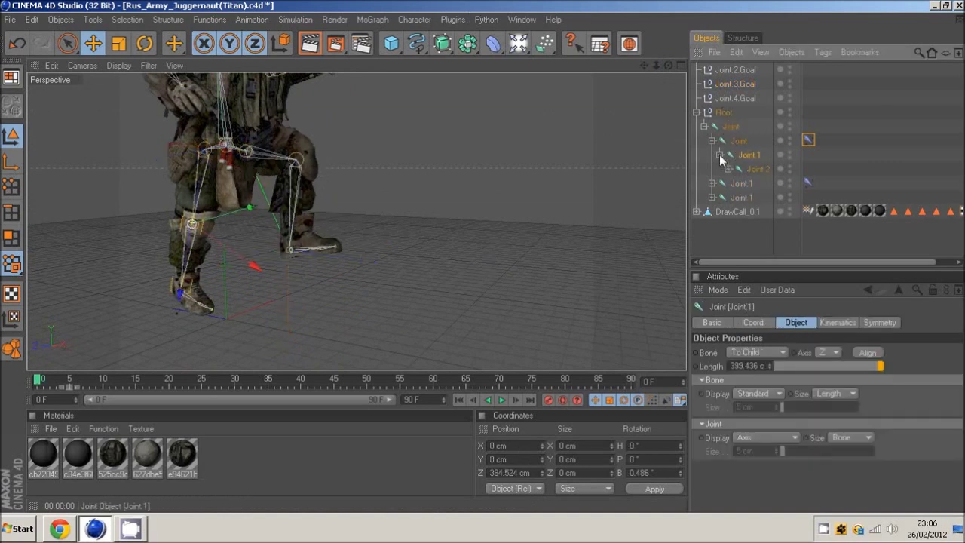
left_click(712, 141)
left_click(737, 143)
left_click(736, 156)
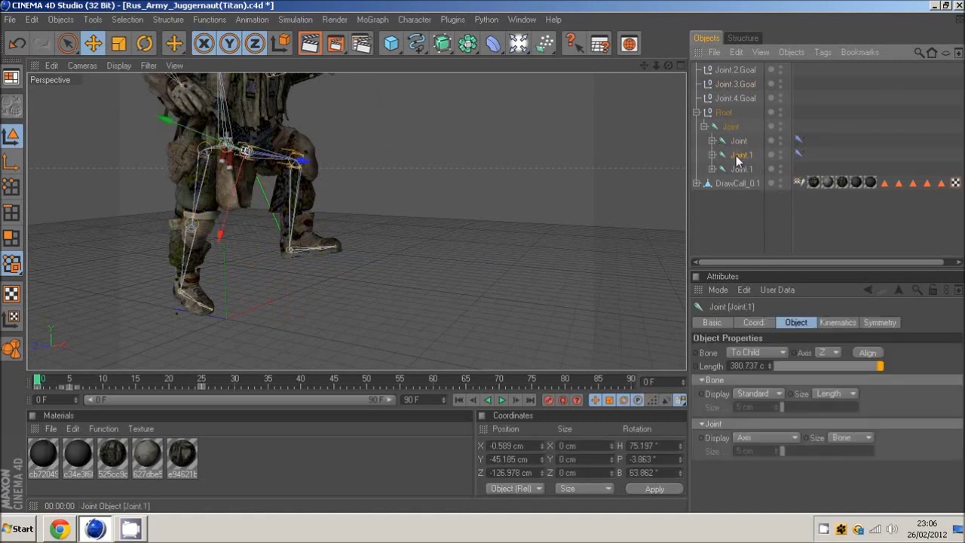
left_click(415, 20)
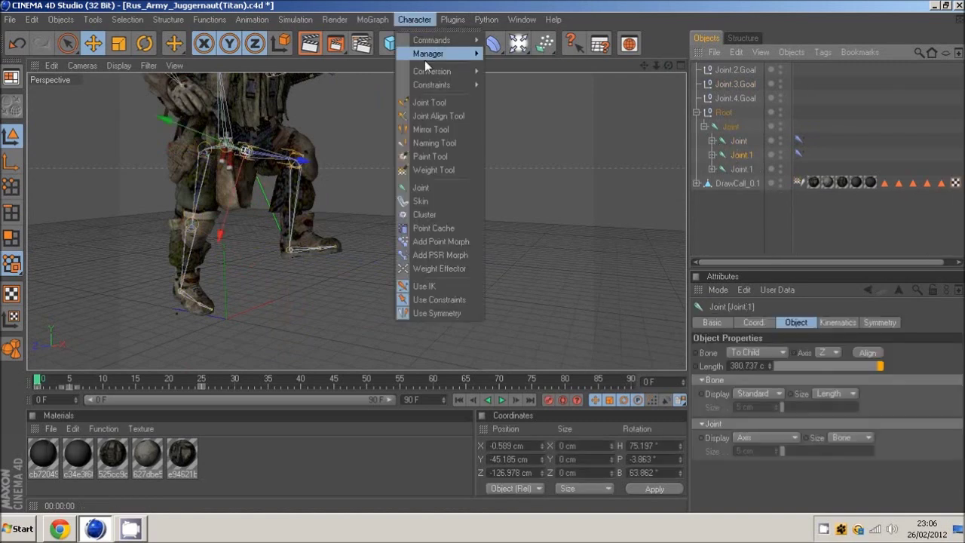
left_click(449, 168)
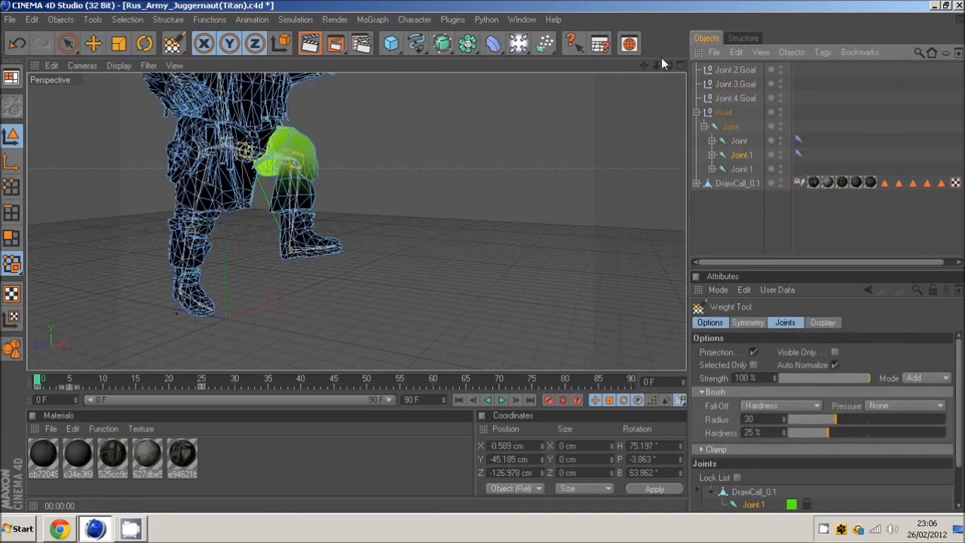
mouse_move(667, 65)
left_mouse_down()
mouse_move(482, 255)
mouse_move(520, 260)
left_mouse_up()
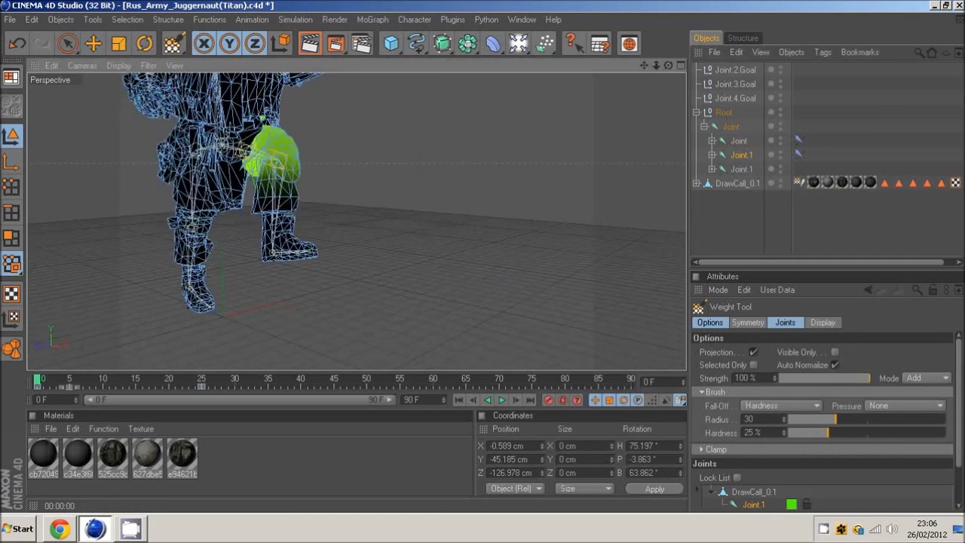
left_click(924, 376)
left_click(926, 273)
Step: Examine the weights of the left leg's Joint.2, Joint.3 and Joint.4, and return to the Move tool
left_click(712, 155)
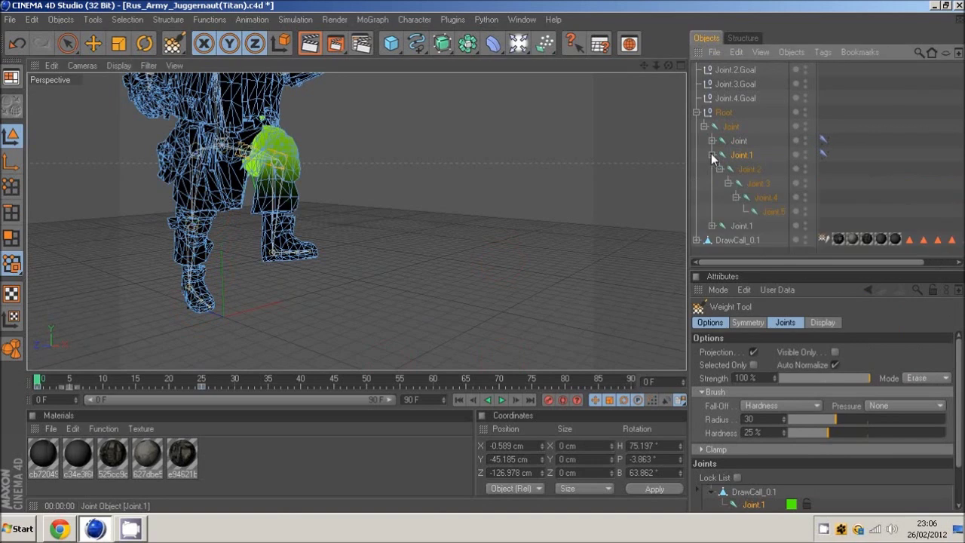
left_click(749, 169)
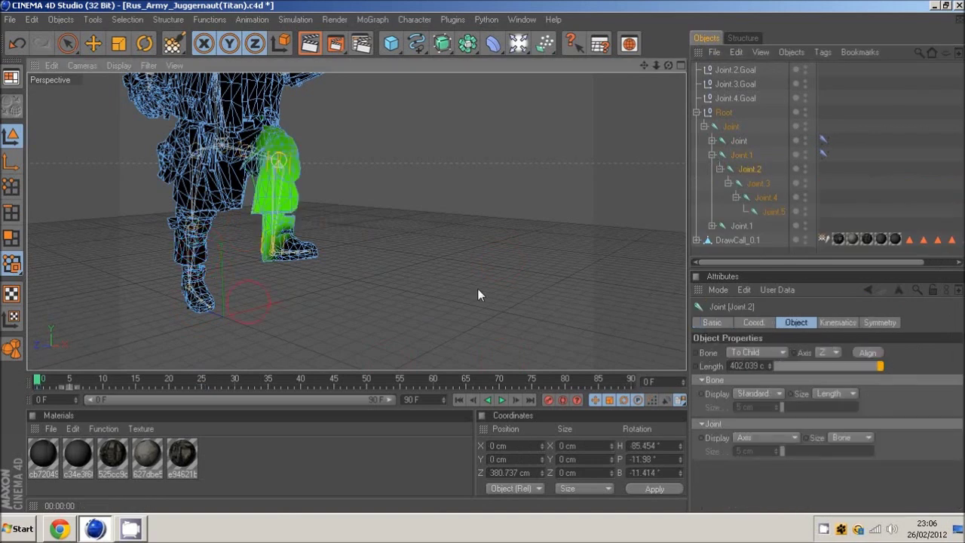
left_click(757, 183)
left_click(767, 197)
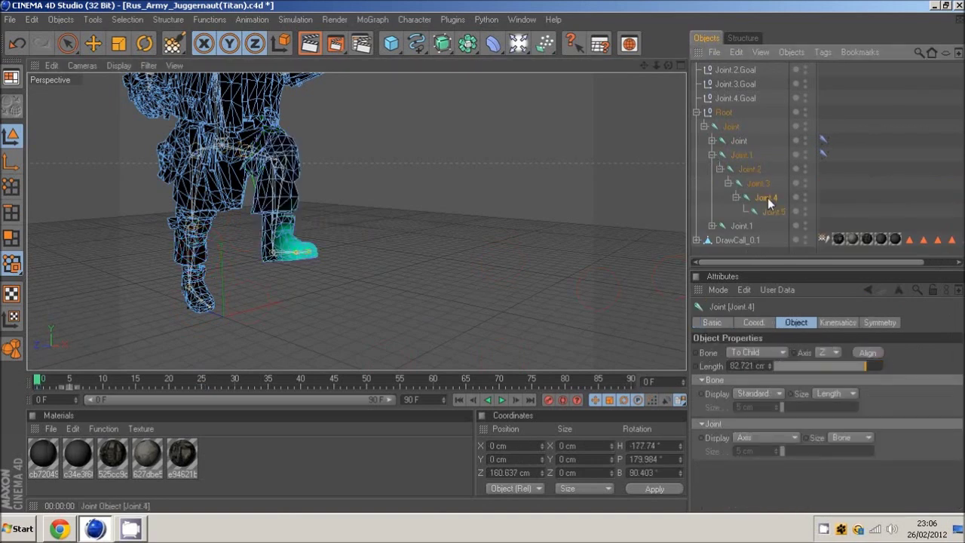
left_click(94, 43)
left_click(383, 269)
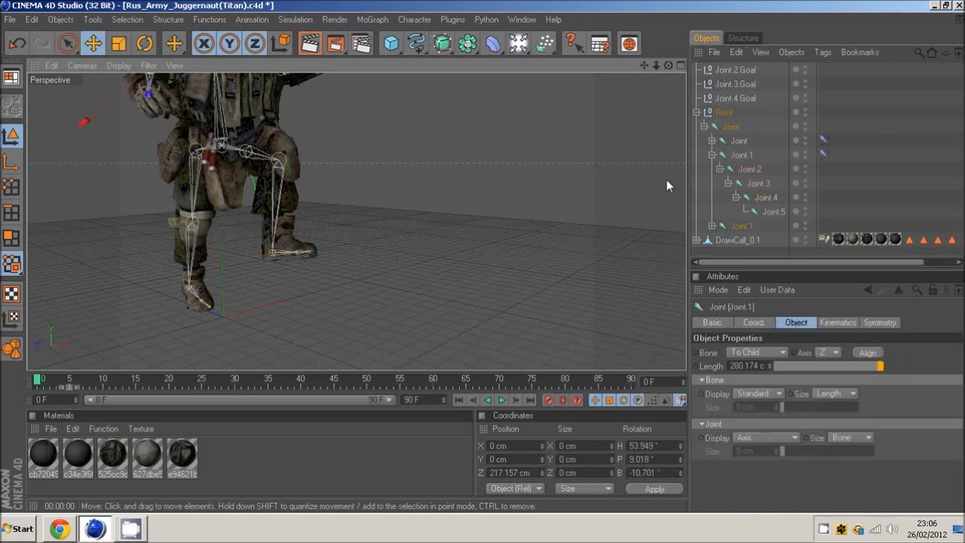
Step: Move the left leg's IK goal to about X 64.9 cm, Y 315.8 cm, Z -442.1 cm to extend the leg forward
left_click(734, 84)
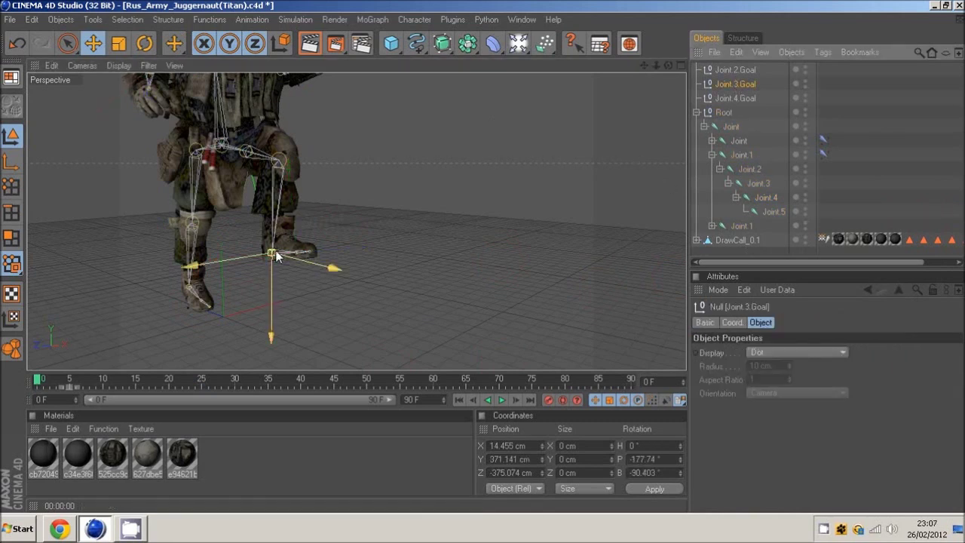
left_click_drag(483, 254, 501, 269)
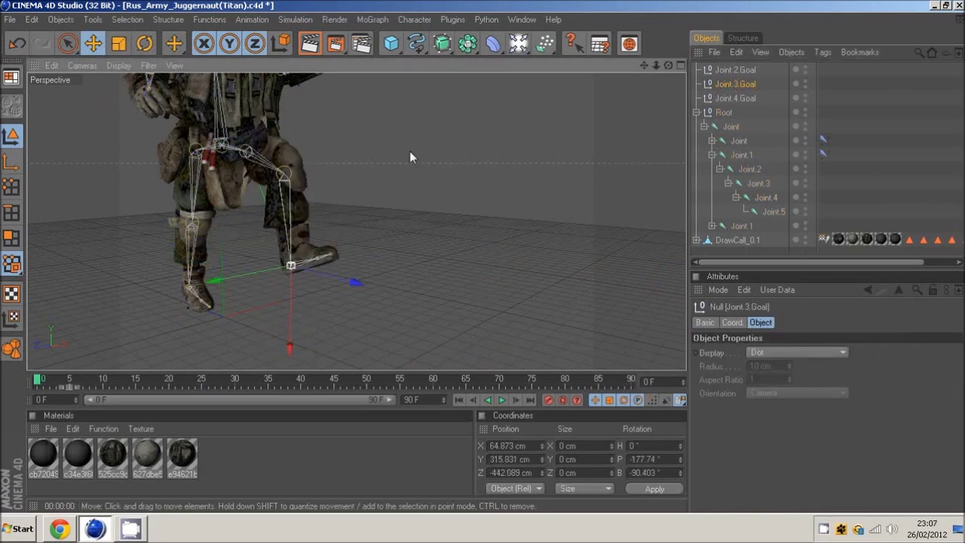
left_click_drag(668, 66, 482, 256)
left_click_drag(668, 66, 482, 256)
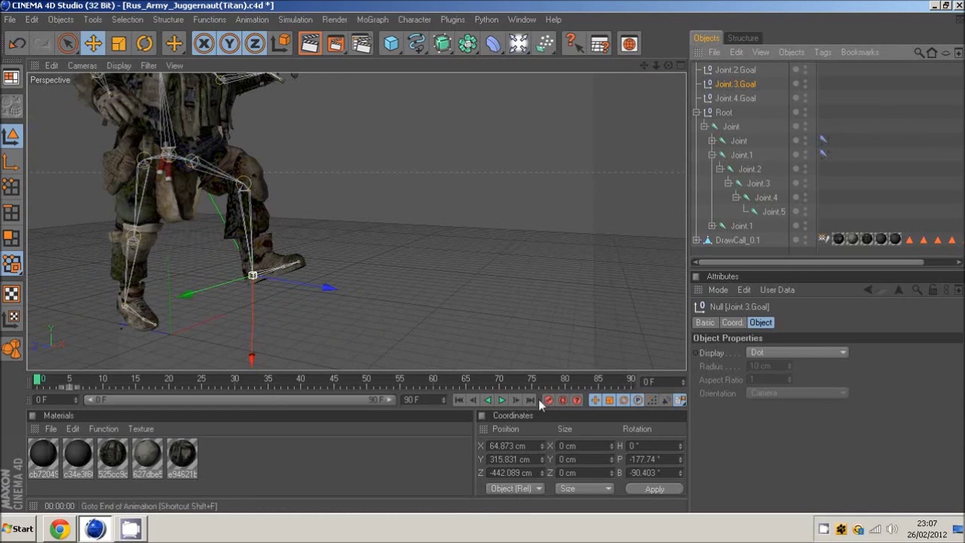
Step: At frame 30, lower the left leg's IK goal to about X 63.2 cm, Y 89.2 cm, Z -174.7 cm and record a keyframe
left_click_drag(159, 378, 237, 388)
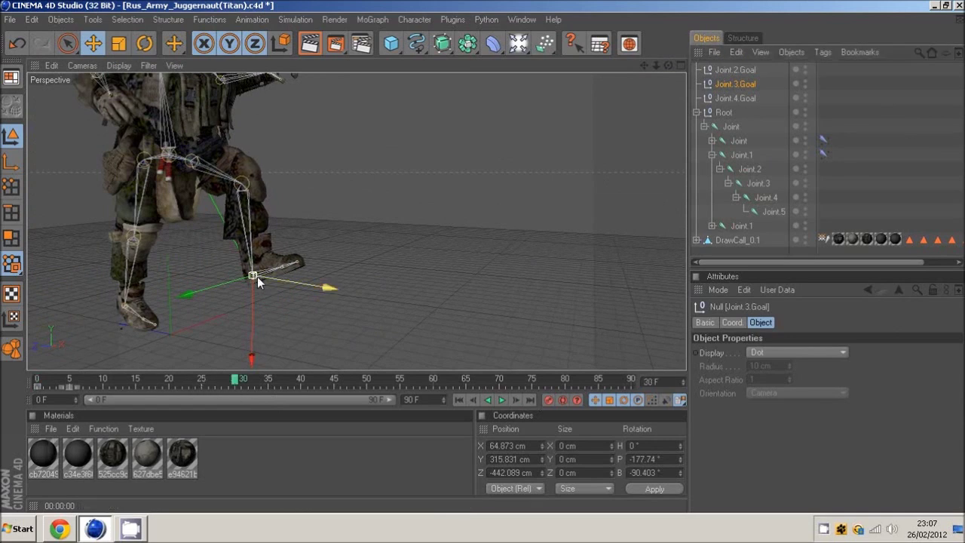
left_click_drag(257, 277, 207, 317)
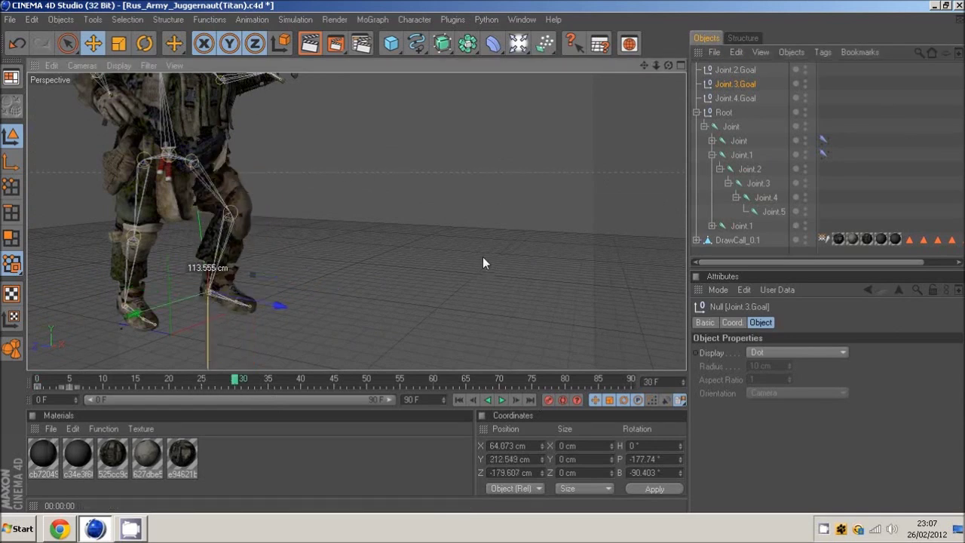
left_click(542, 397)
left_click_drag(239, 384, 213, 387)
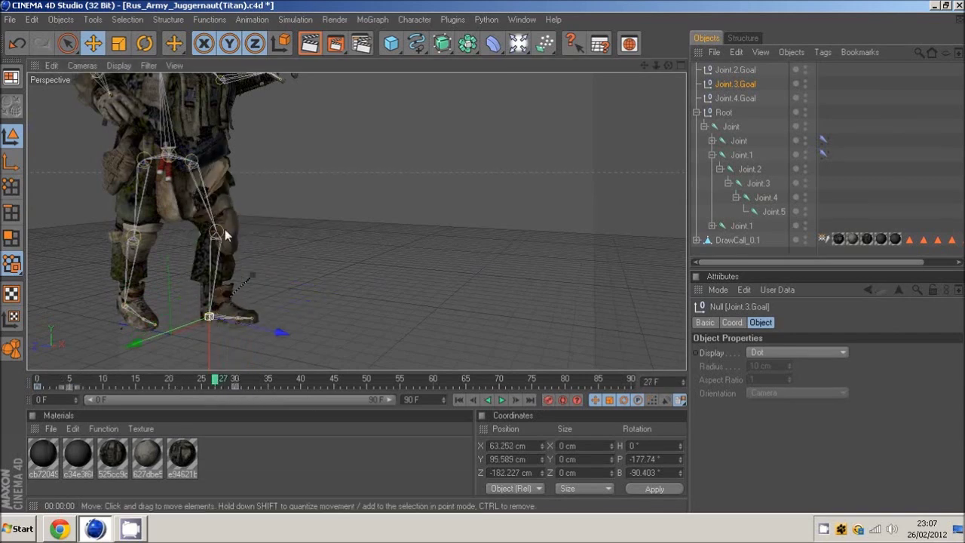
left_click_drag(217, 383, 236, 386)
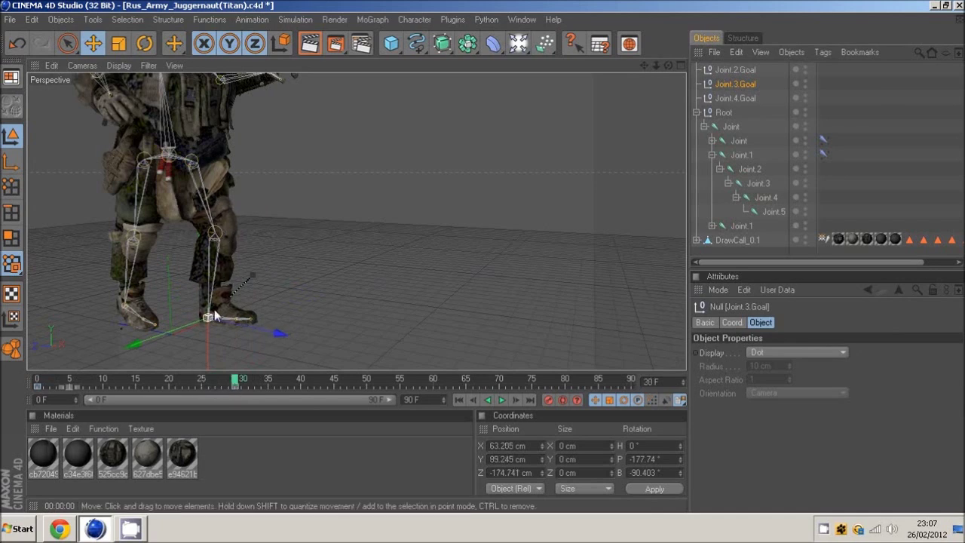
Step: Move the left leg's goal back beside the other foot to about X 62.8 cm, Y 38.7 cm, Z 122.1 cm and re-record the frame 30 keyframe
left_click_drag(271, 329, 222, 321)
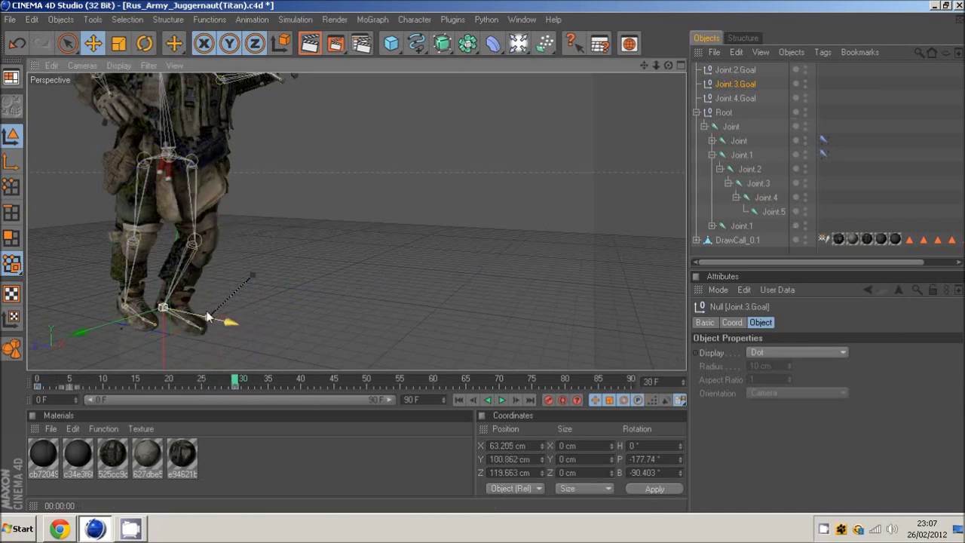
left_click_drag(164, 338, 164, 344)
left_click_drag(483, 261, 484, 262)
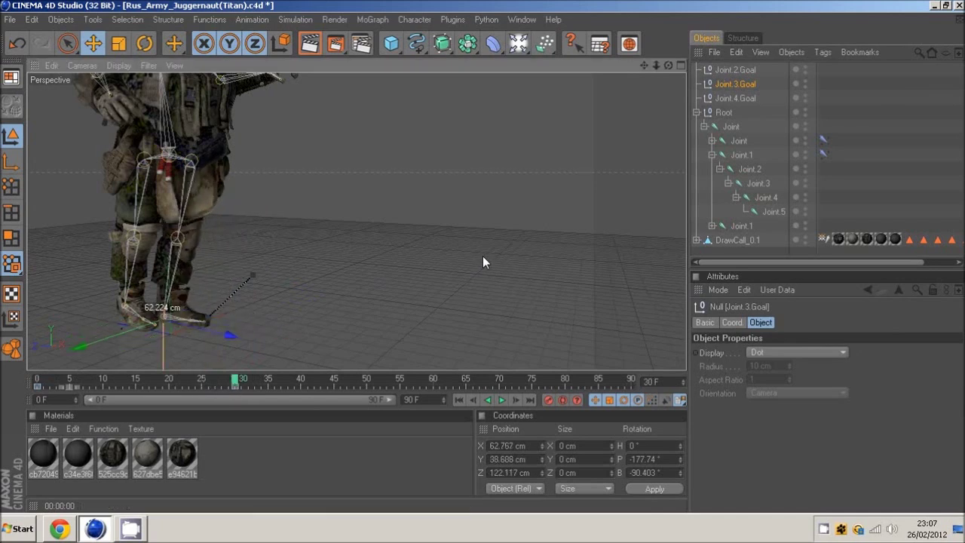
left_click(548, 400)
Step: Scrub the leg animation back to frame 4 and examine the whole character from the front with the Move tool active
left_click_drag(238, 380, 69, 383)
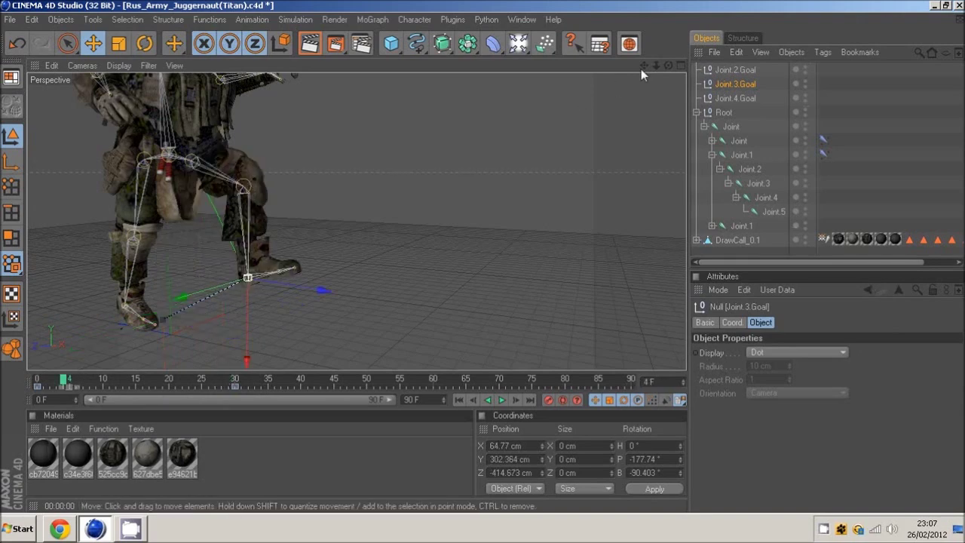
left_click_drag(668, 68, 482, 256)
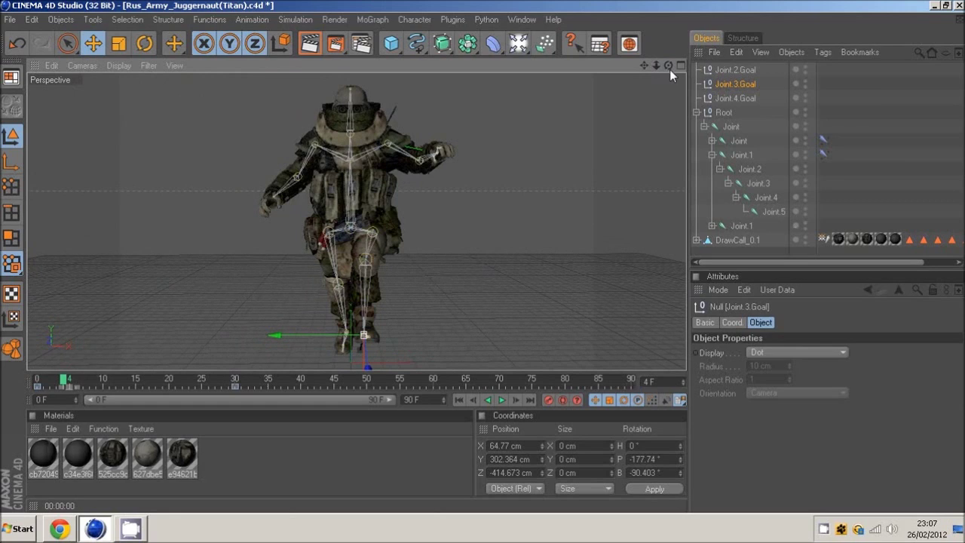
left_click(103, 49)
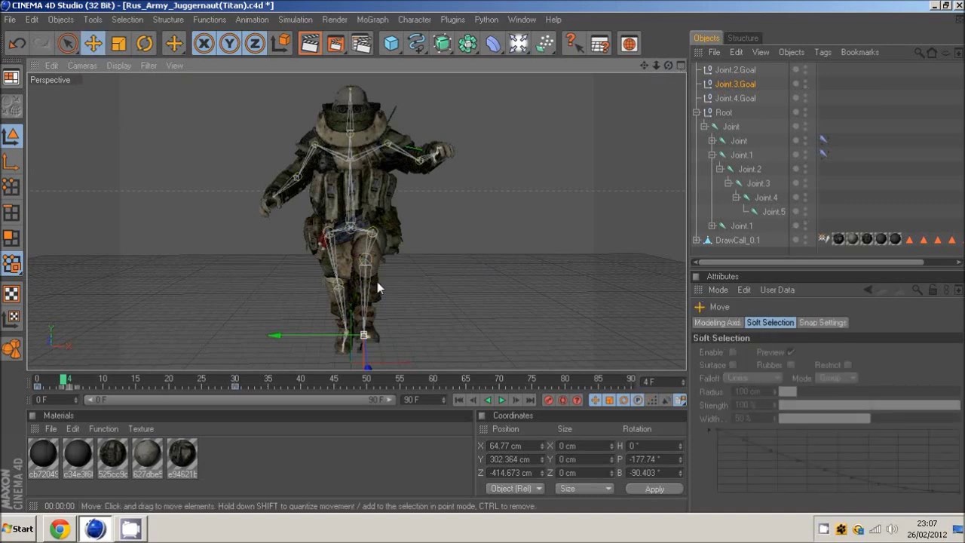